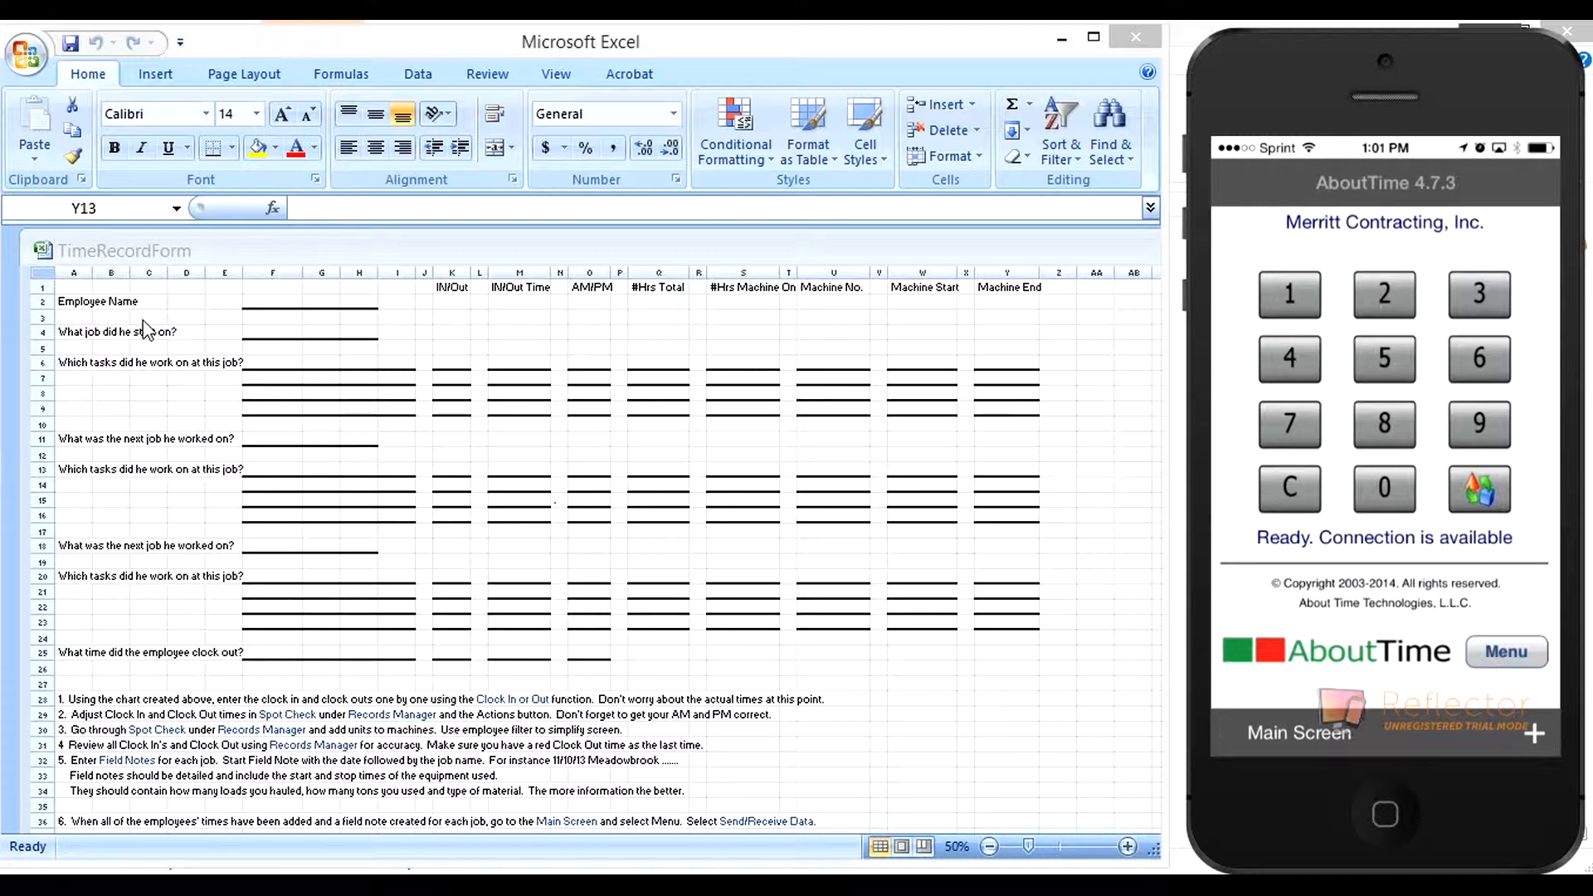
# - Enter the employee's first name in the Employee Name field of the TimeRecordForm sheet
pyautogui.hotkey('alt', 'Tab')
pyautogui.click(271, 299)
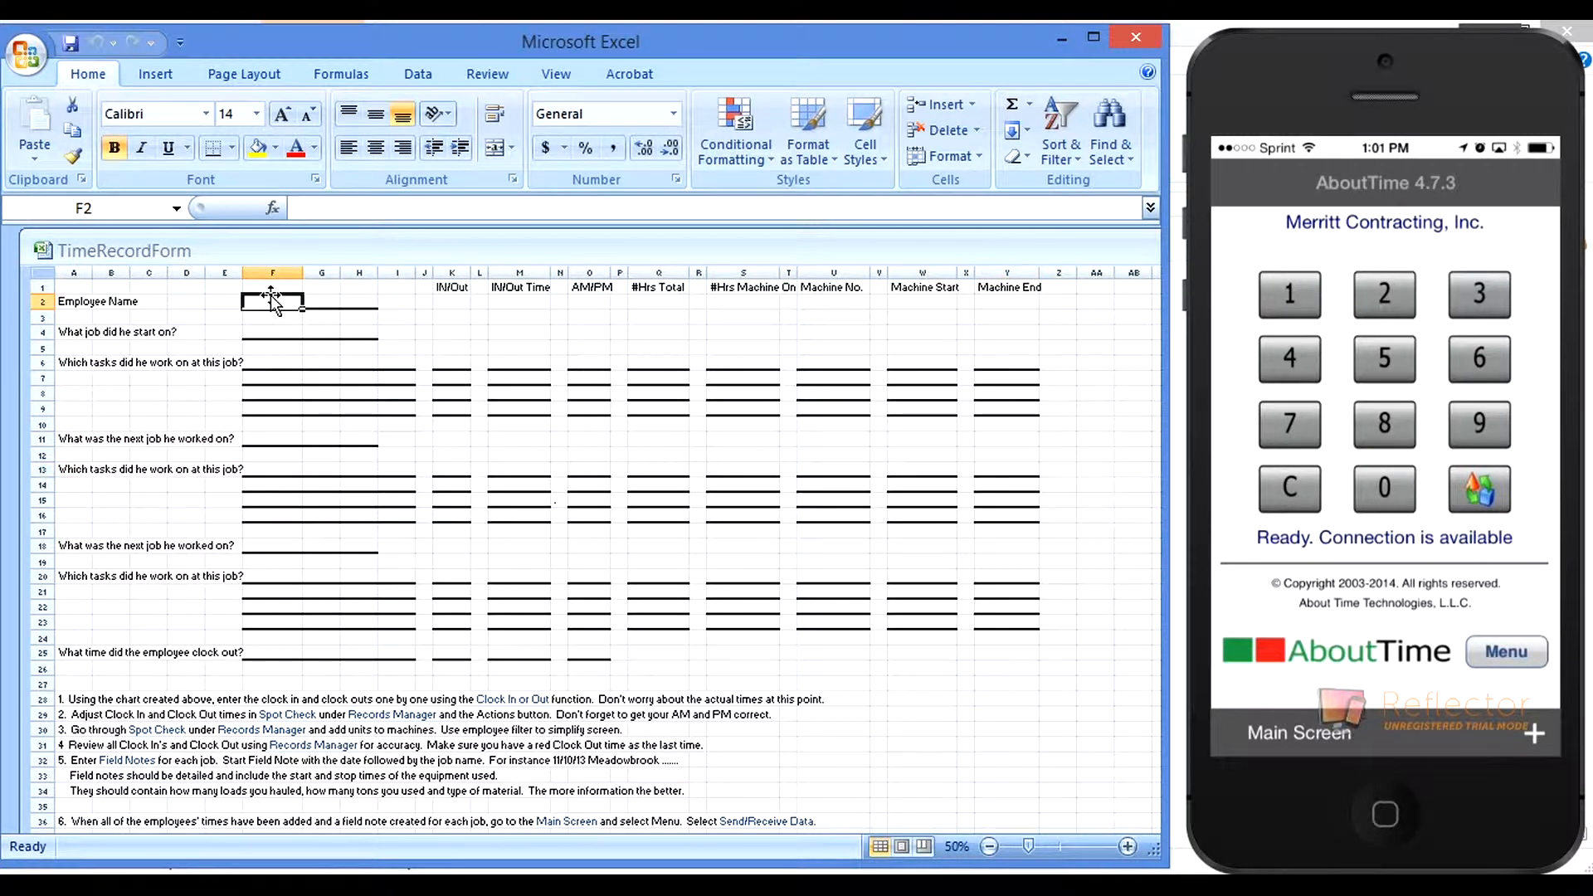
pyautogui.write('J')
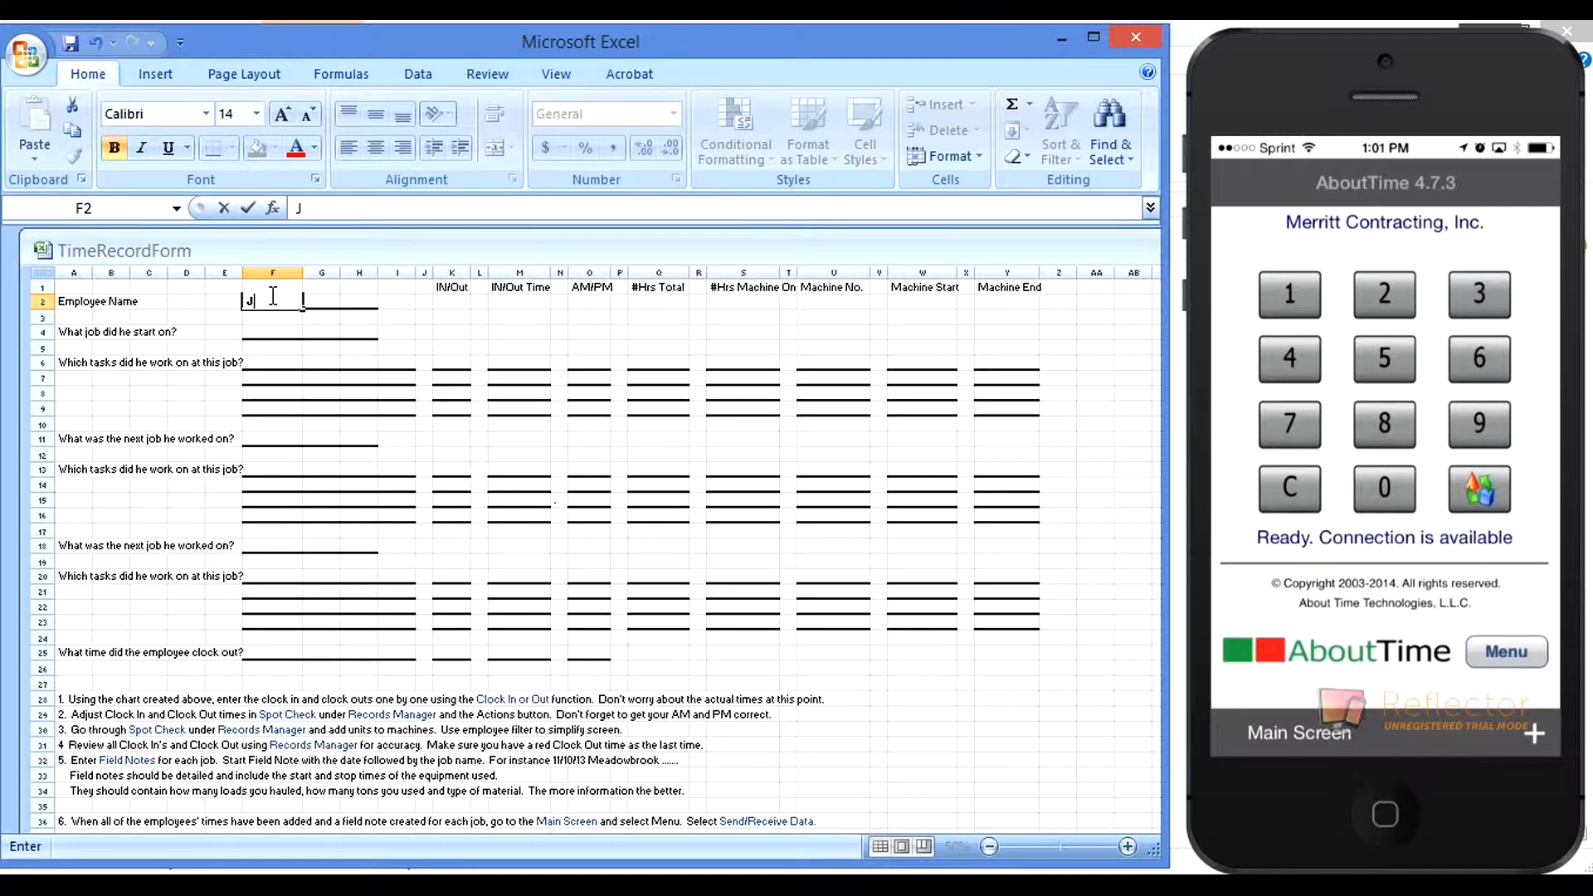
pyautogui.write('esus')
pyautogui.press('Tab')
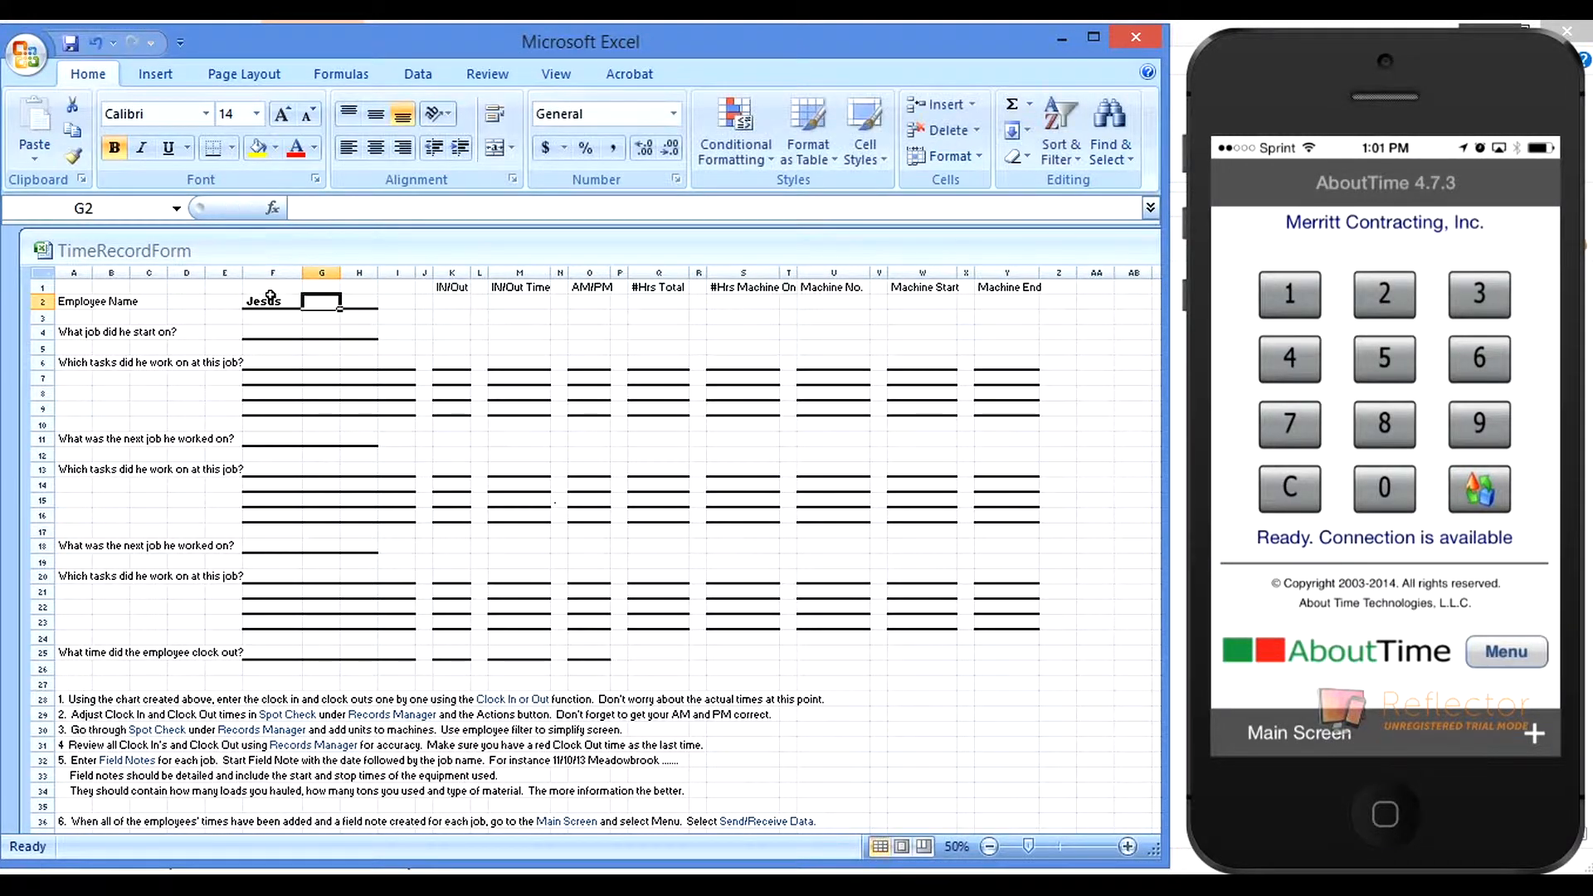
# - Enter Shop as the job the employee started on, in cell F4
pyautogui.press('Down')
pyautogui.press('Left')
pyautogui.press('Down')
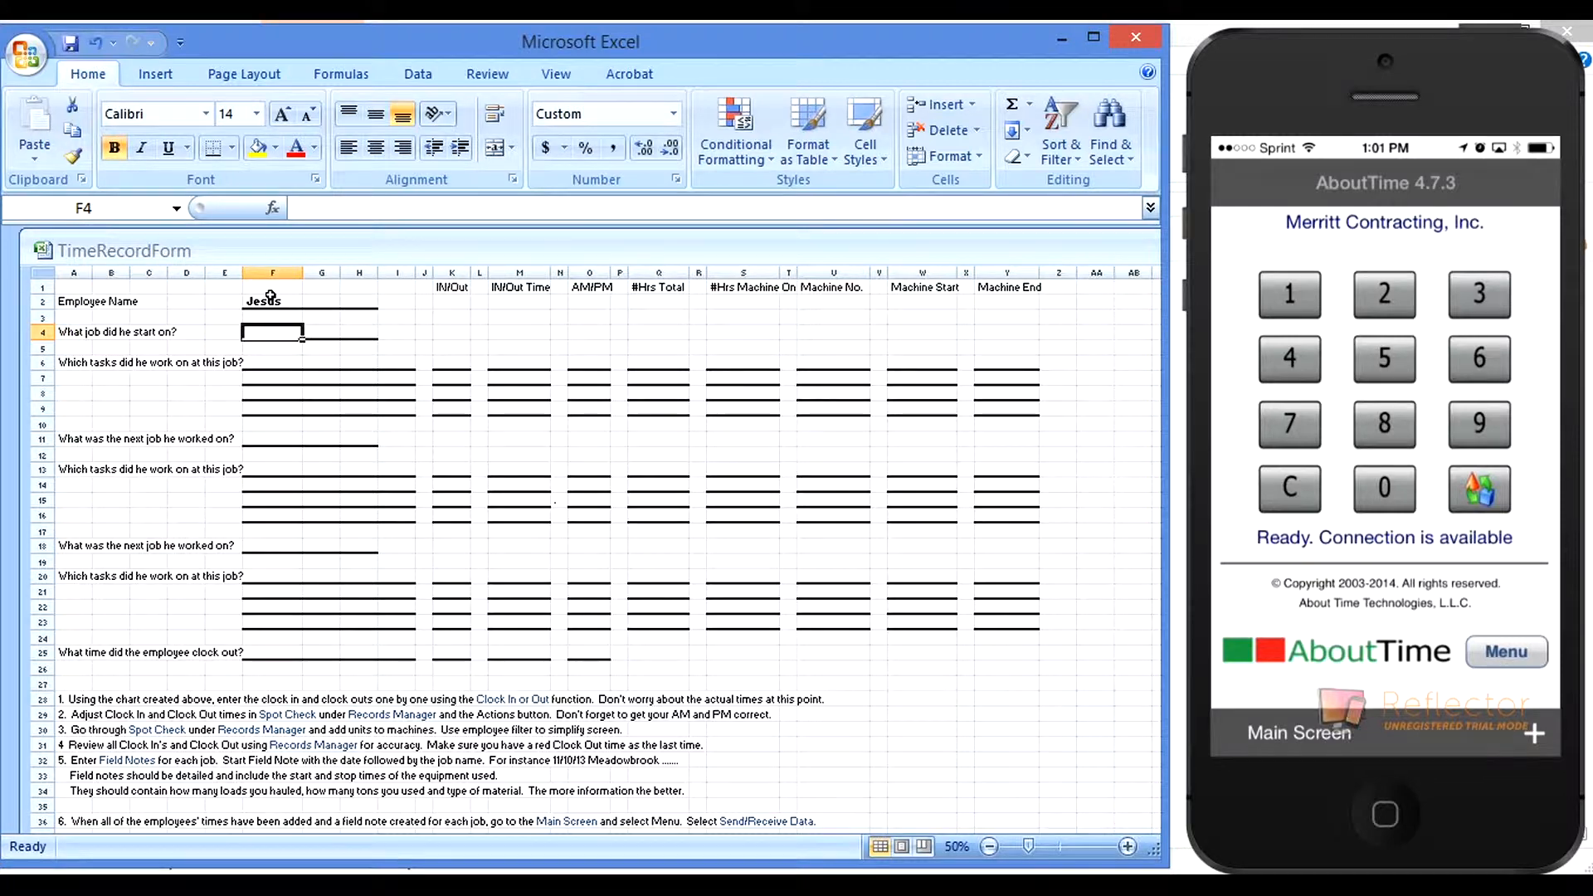
pyautogui.write('Shop')
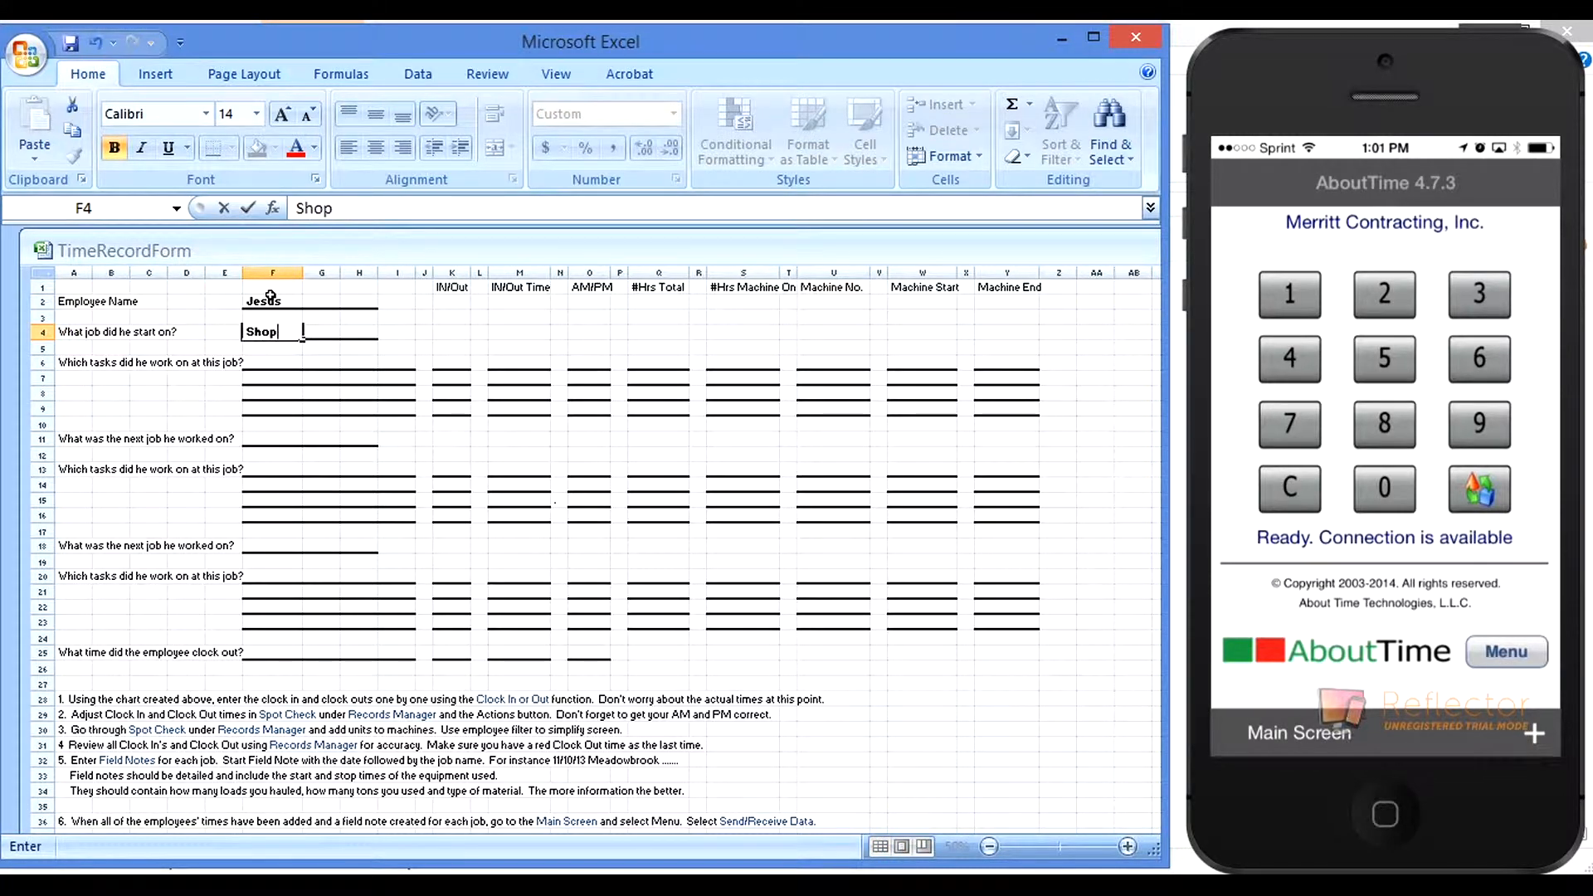
pyautogui.press('Return')
# - Enter Safety Meeting as the first task at the Shop job and mark that row IN
pyautogui.press('Return')
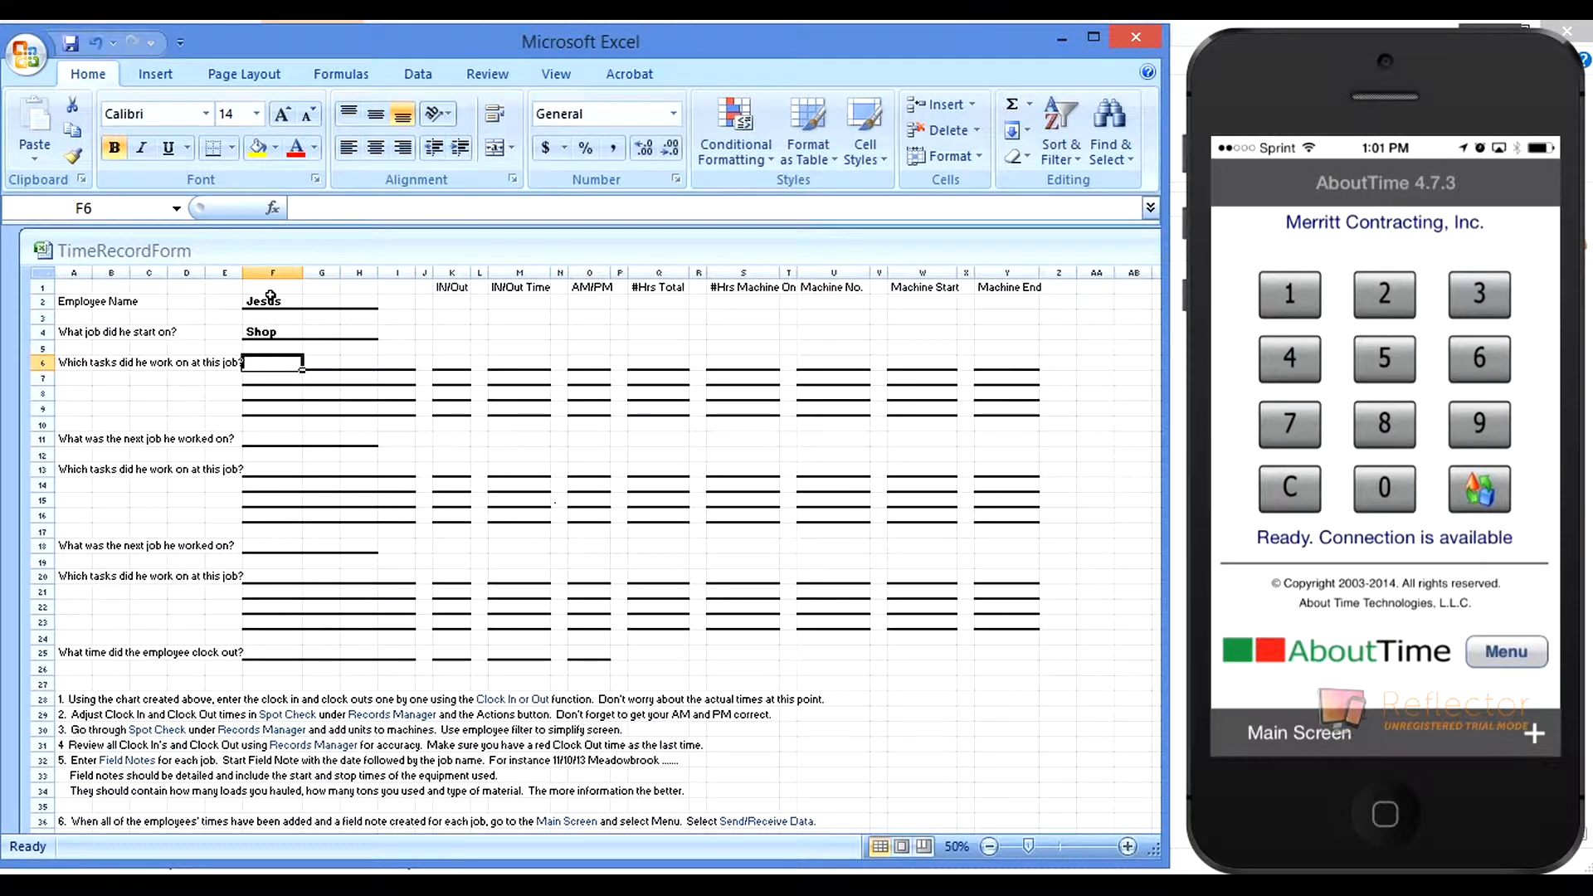
pyautogui.write('Saf')
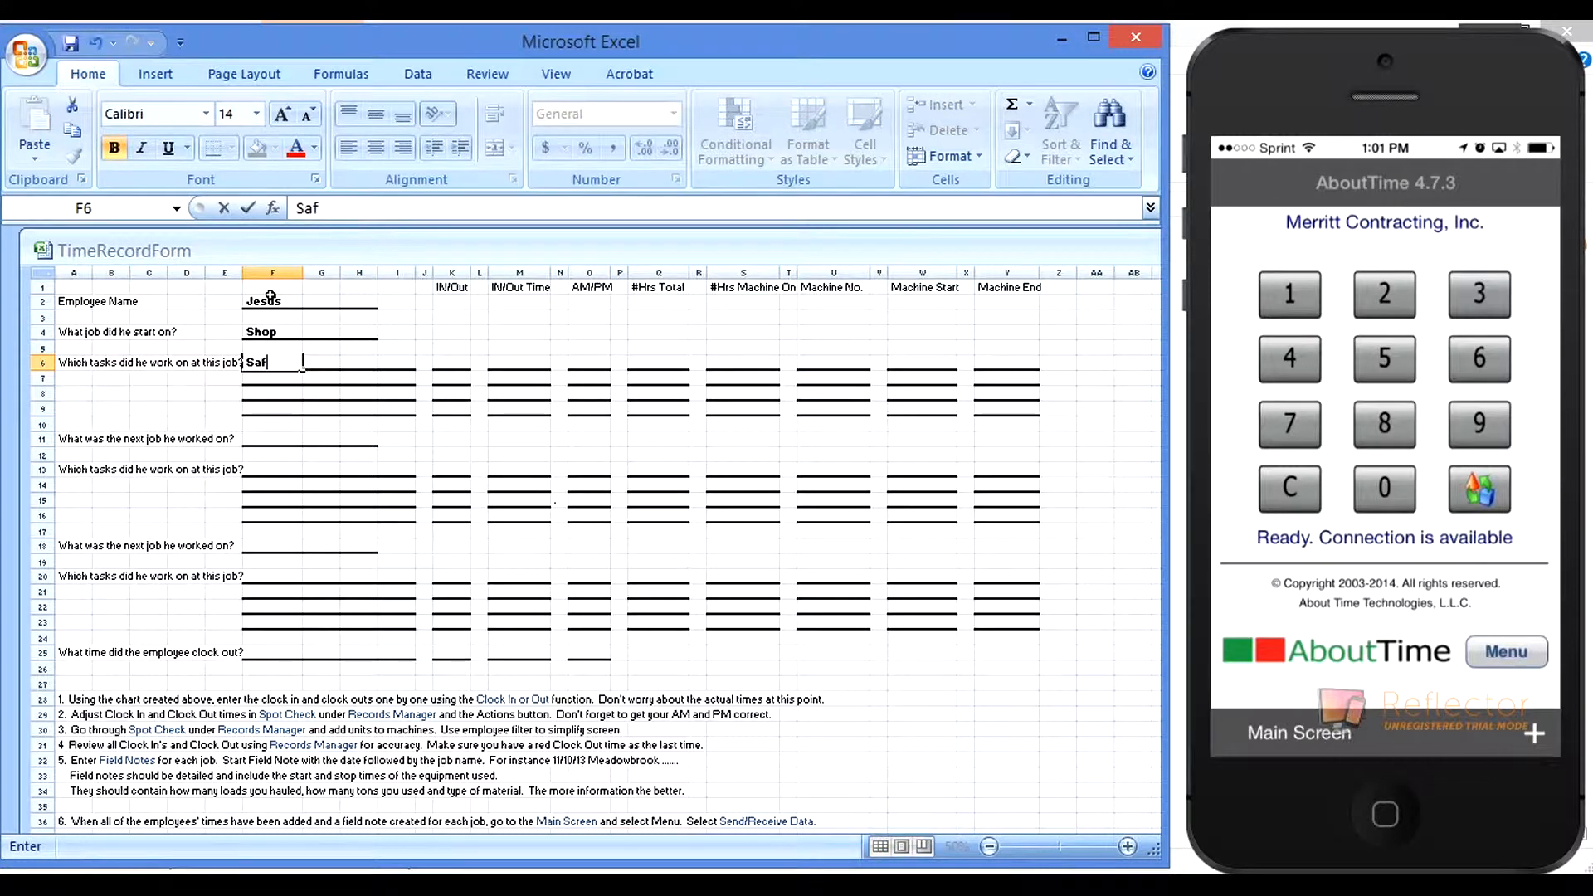
pyautogui.write('ety Meeting')
pyautogui.press('Tab')
pyautogui.press('Tab')
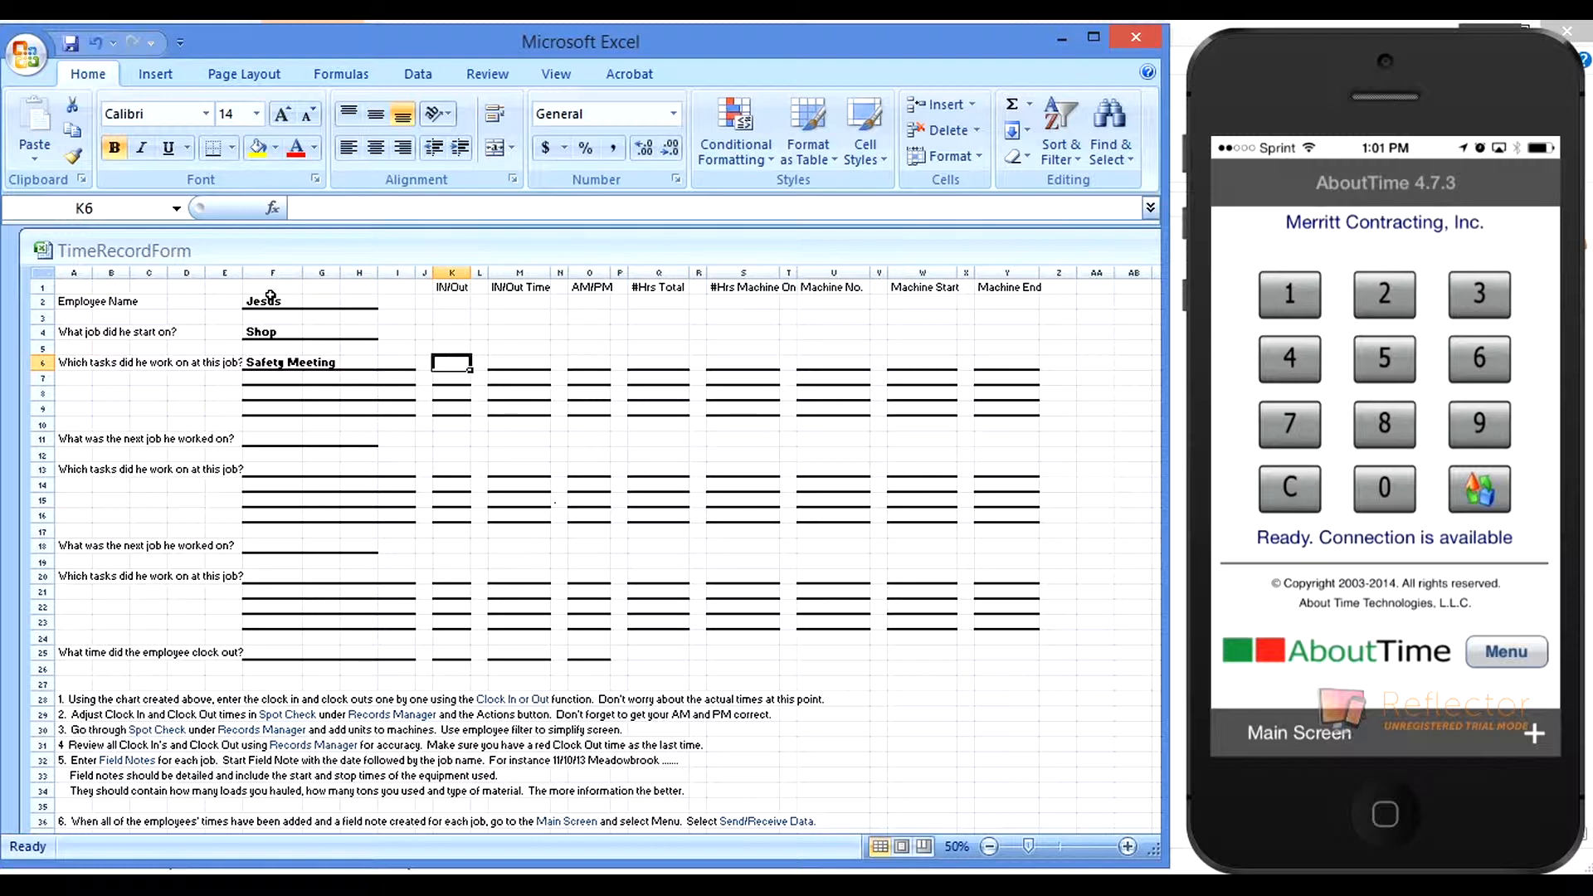
pyautogui.write('IN')
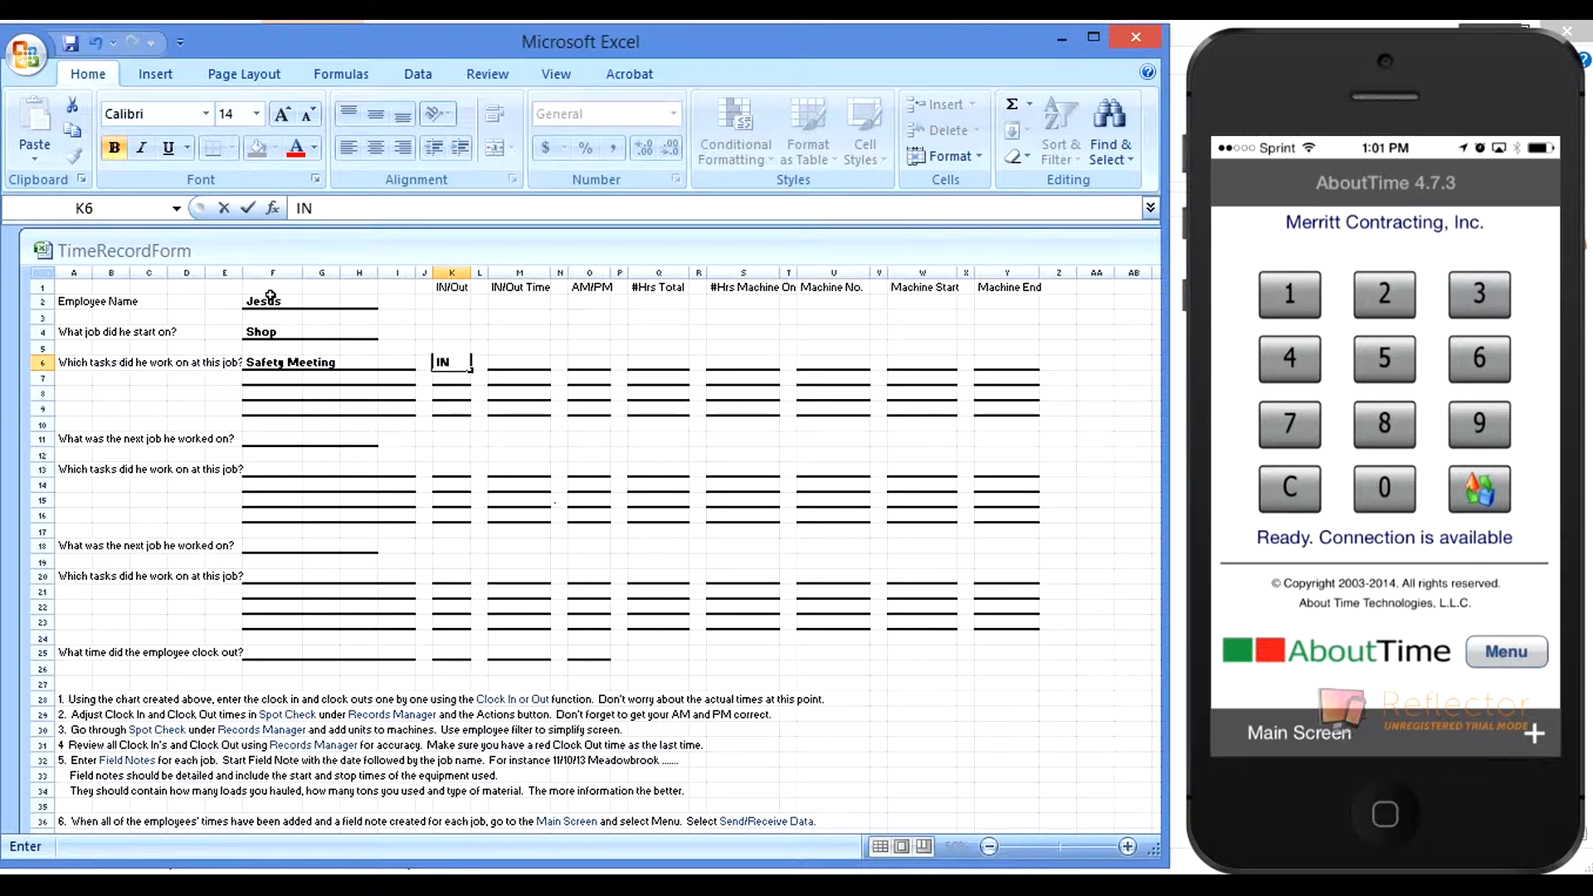
# - Record 7:00 as the Safety Meeting clock-in time, with AM in the AM/PM column
pyautogui.press('Tab')
pyautogui.press('Tab')
pyautogui.write('7:00')
pyautogui.press('Tab')
pyautogui.press('Tab')
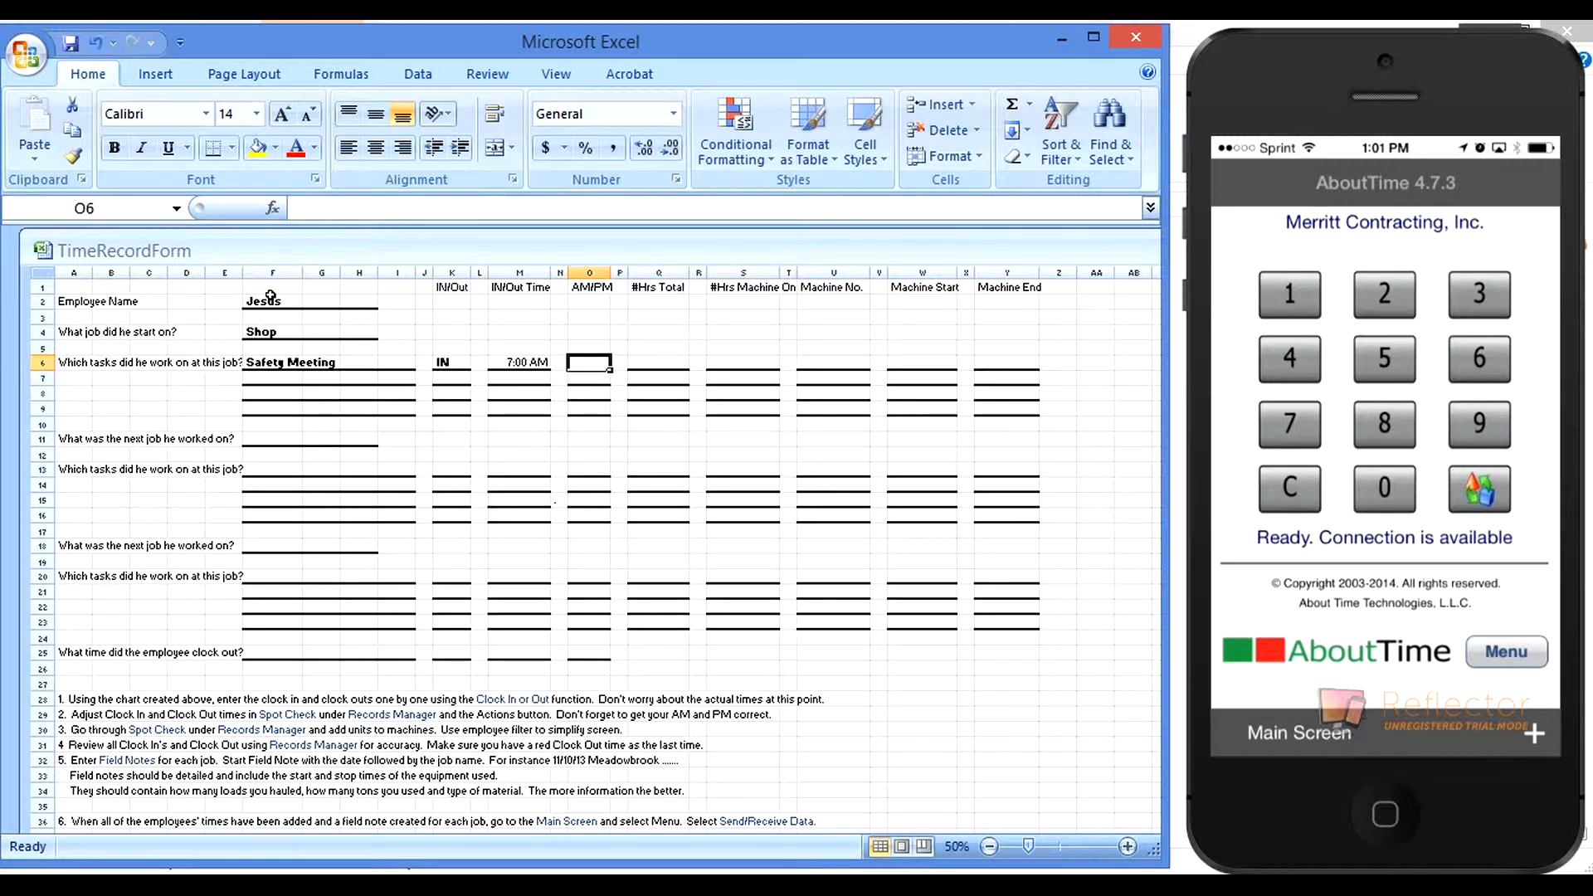
pyautogui.write('AM')
# - Enter .5 as the total hours for the Safety Meeting task
pyautogui.press('Tab')
pyautogui.press('Tab')
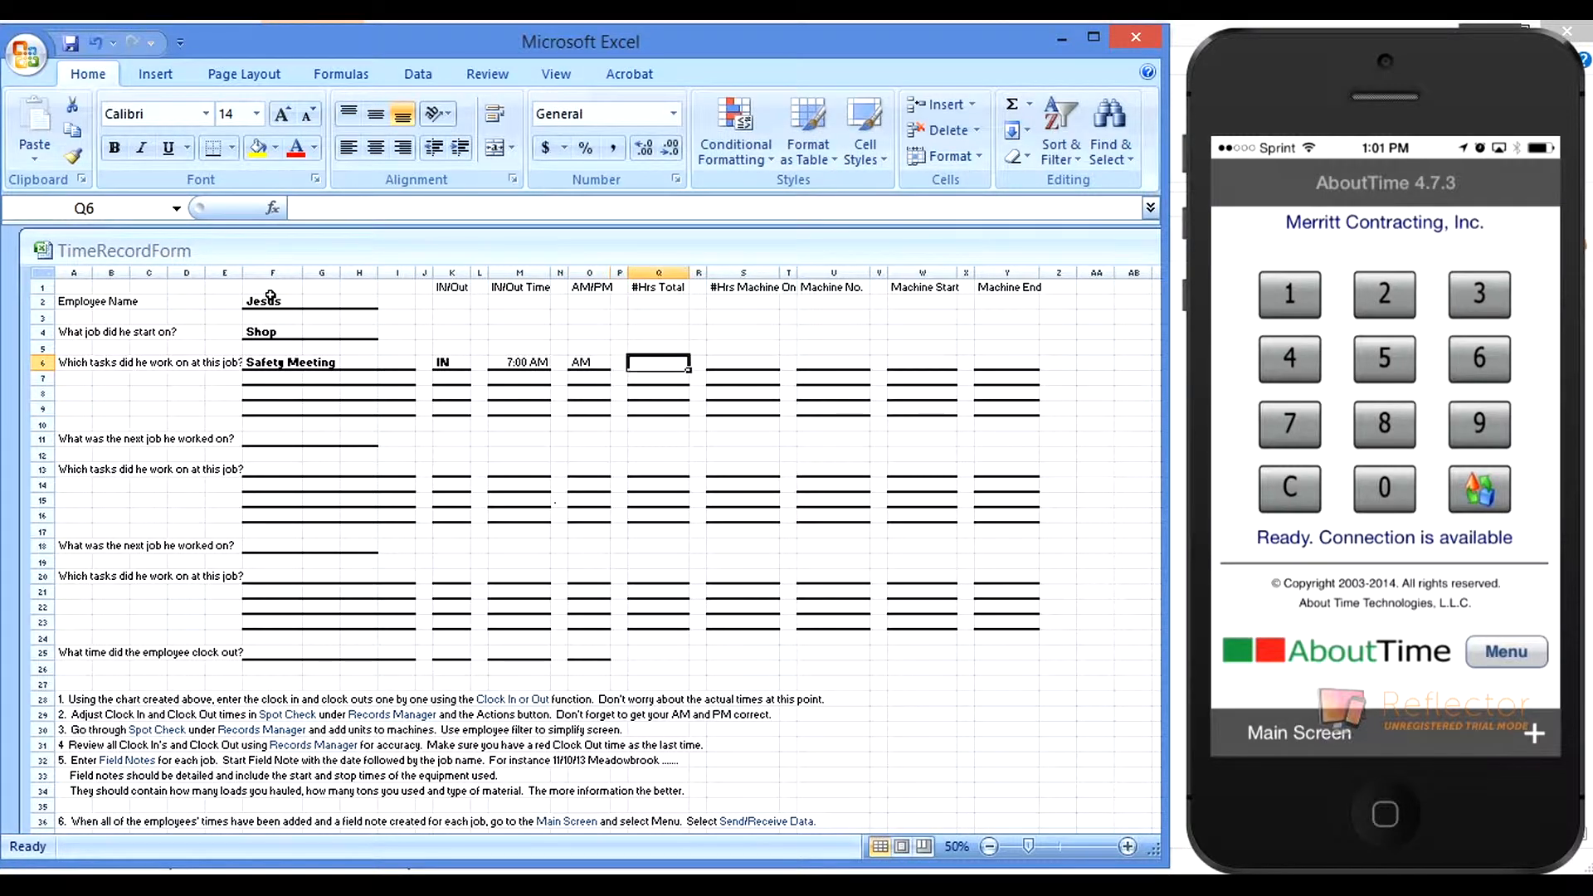
pyautogui.write('.5')
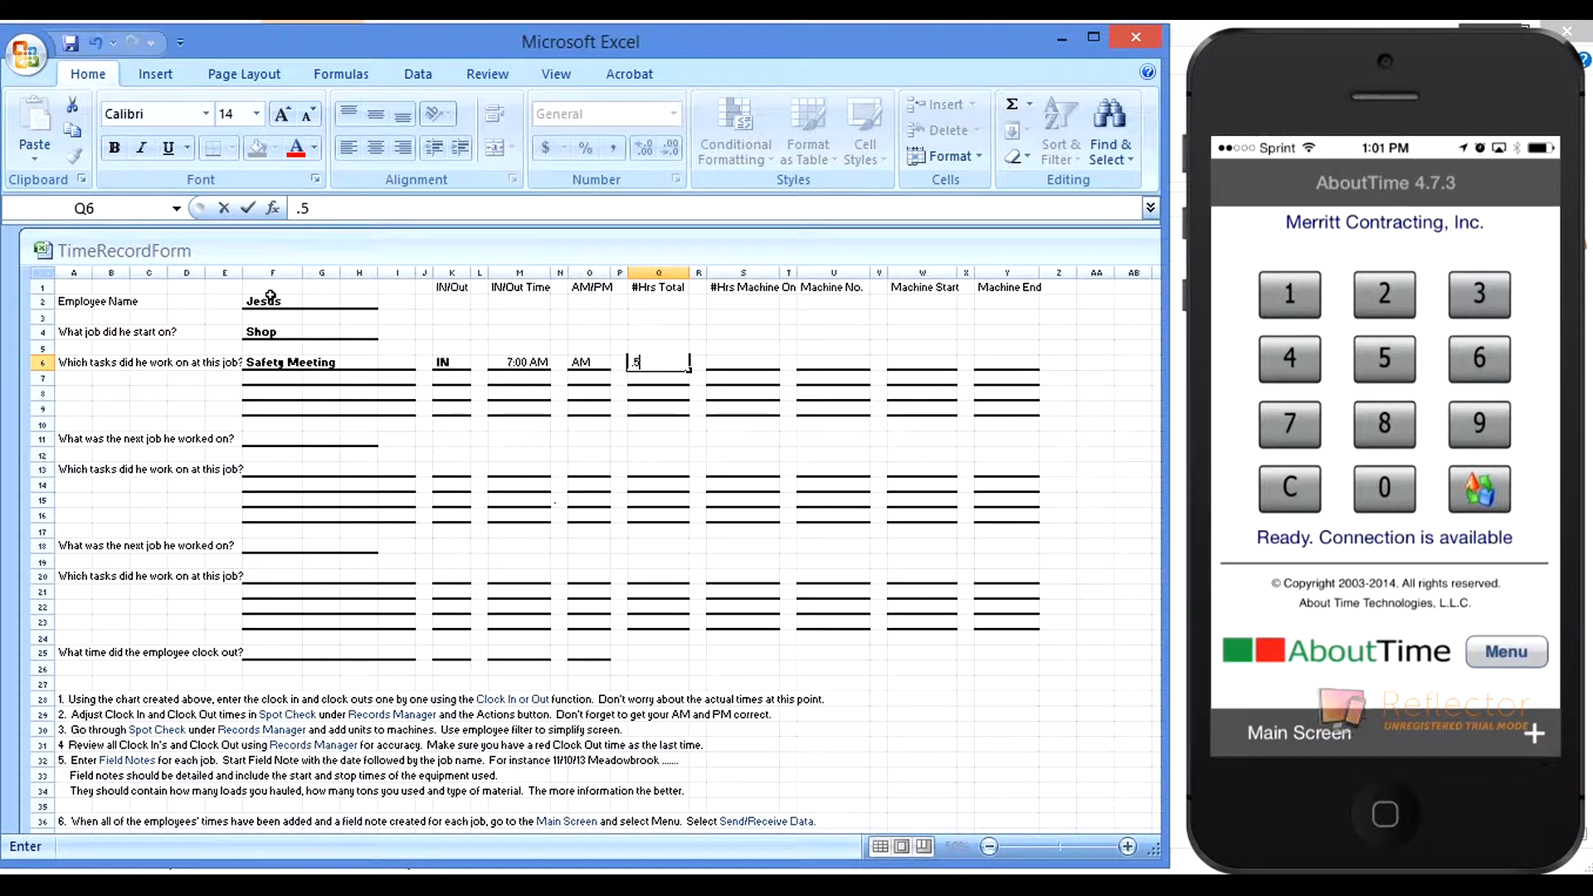
pyautogui.press('Return')
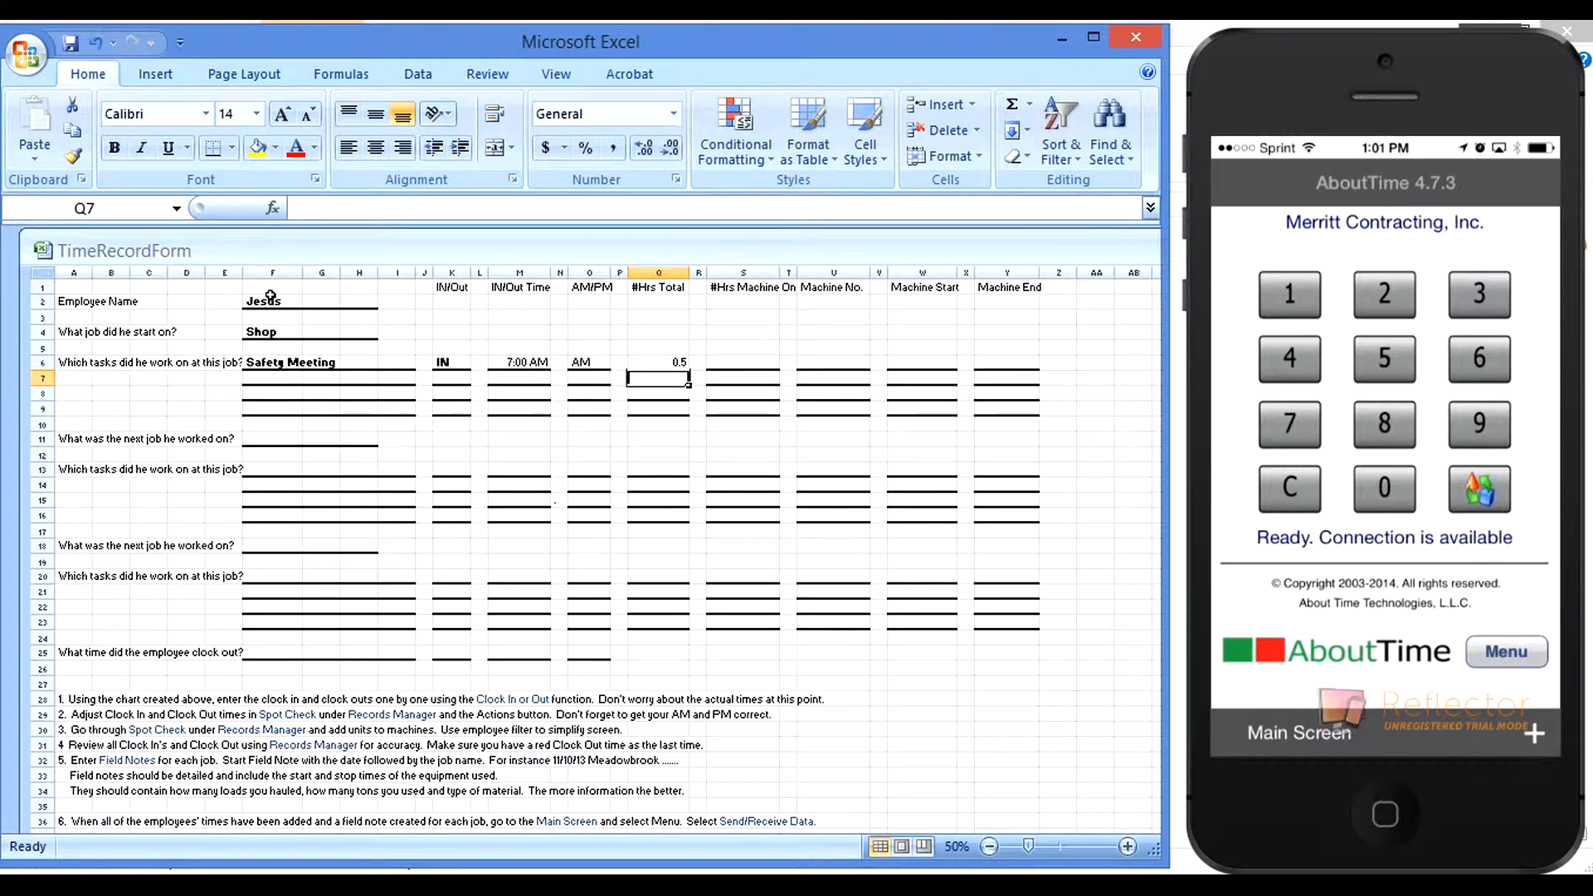
# - Enter Highpoint as the next job the employee worked on, in cell F11
pyautogui.press('Left')
pyautogui.press('Left')
pyautogui.press('Left')
pyautogui.press('Left')
pyautogui.press('Left')
pyautogui.press('Left')
pyautogui.press('Left')
pyautogui.press('Left')
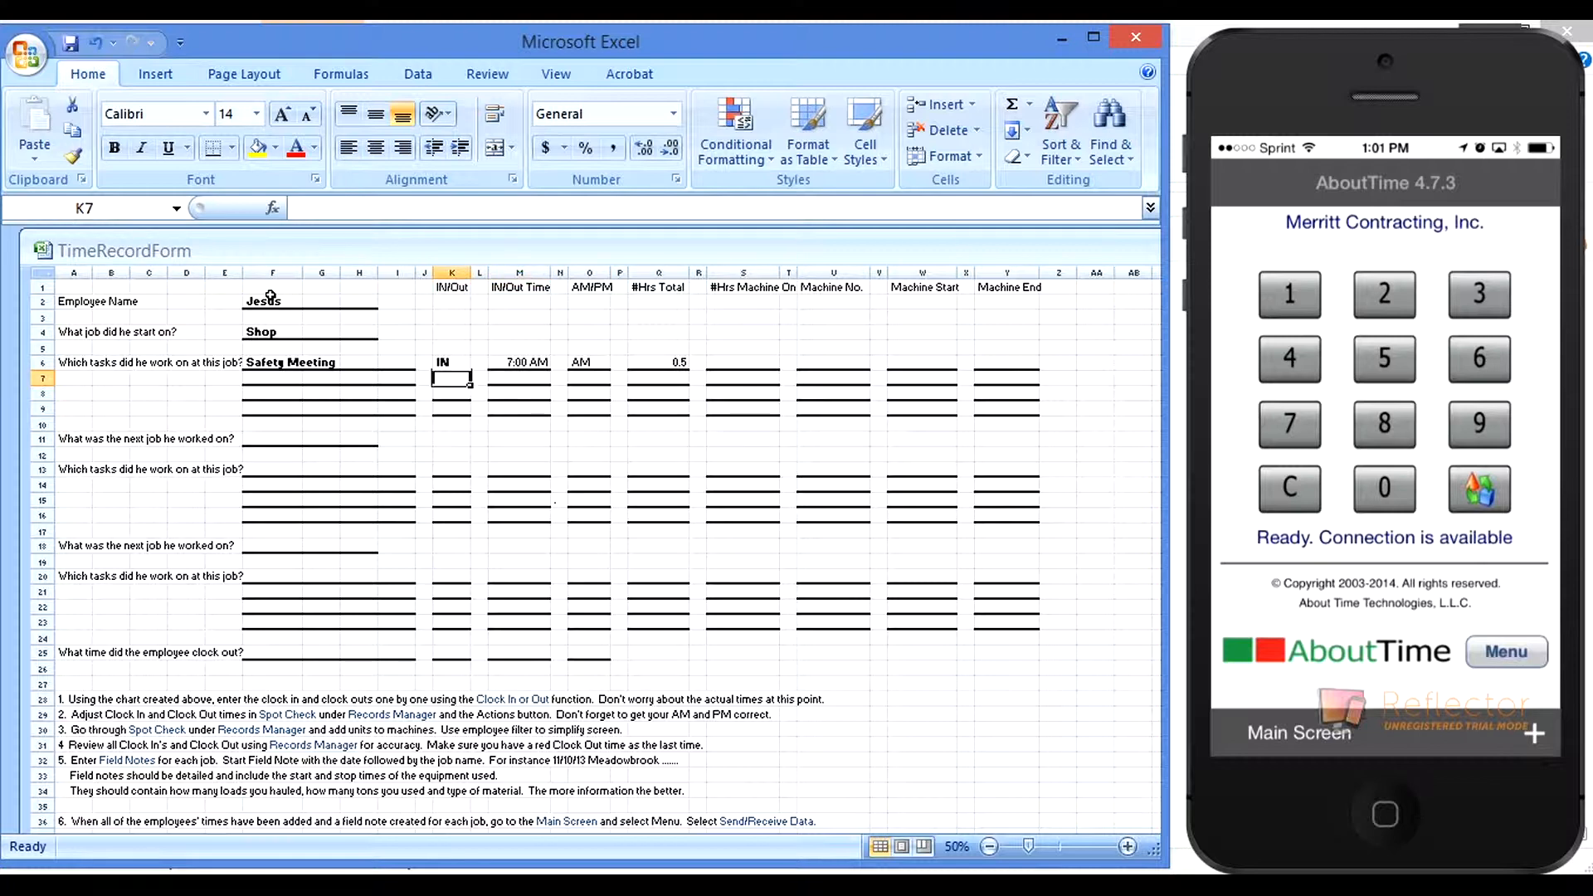
pyautogui.press('Left')
pyautogui.press('Left')
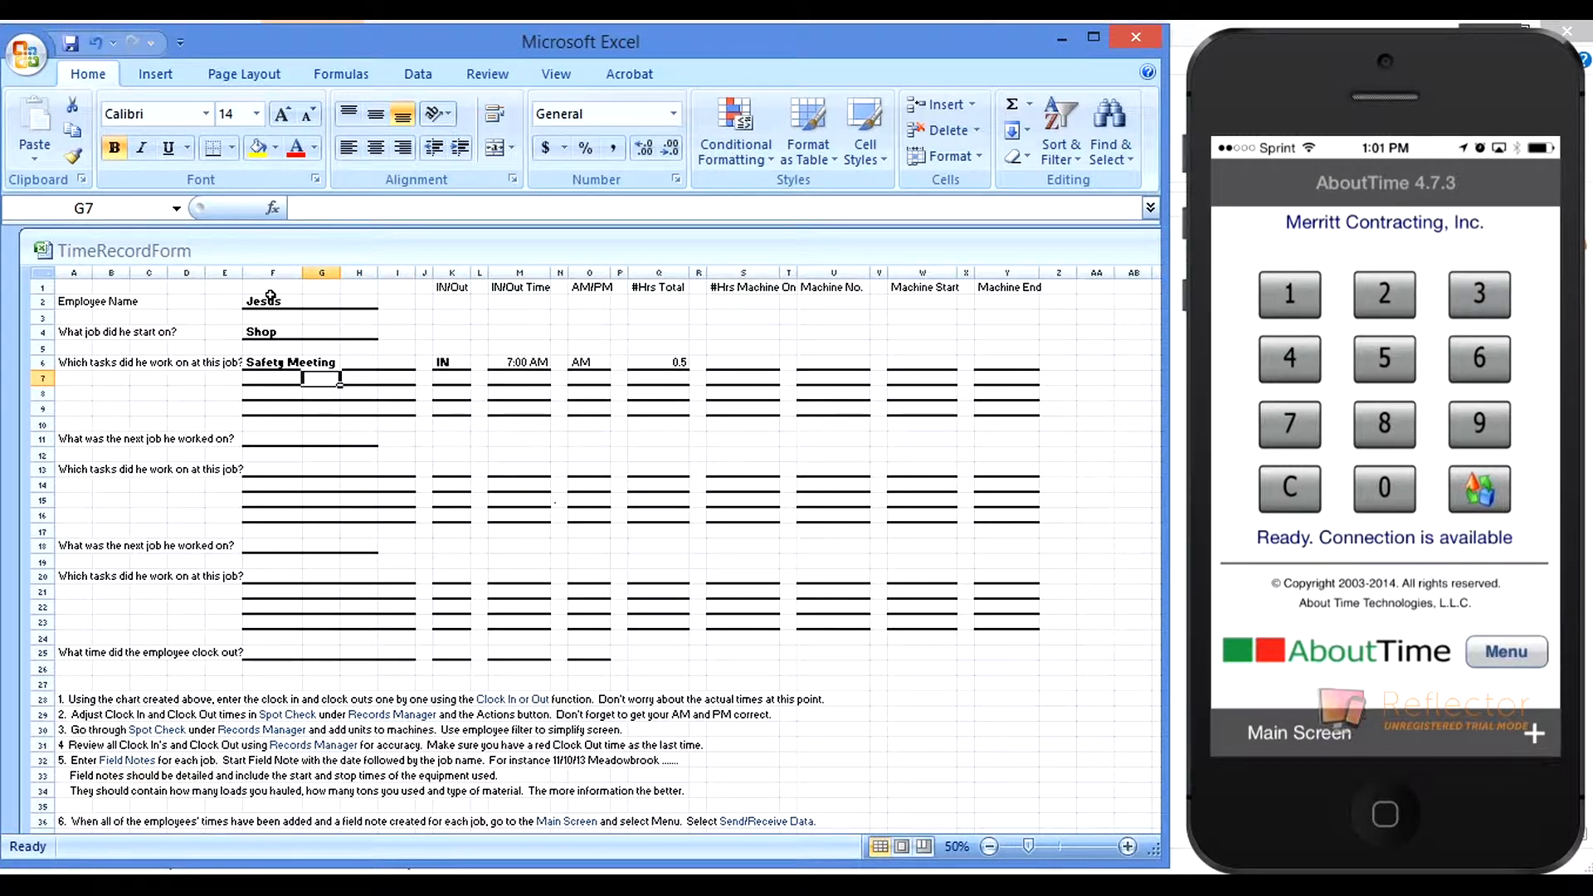
pyautogui.press('Down')
pyautogui.press('Down')
pyautogui.press('Down')
pyautogui.press('Down')
pyautogui.press('Left')
pyautogui.press('Left')
pyautogui.press('Right')
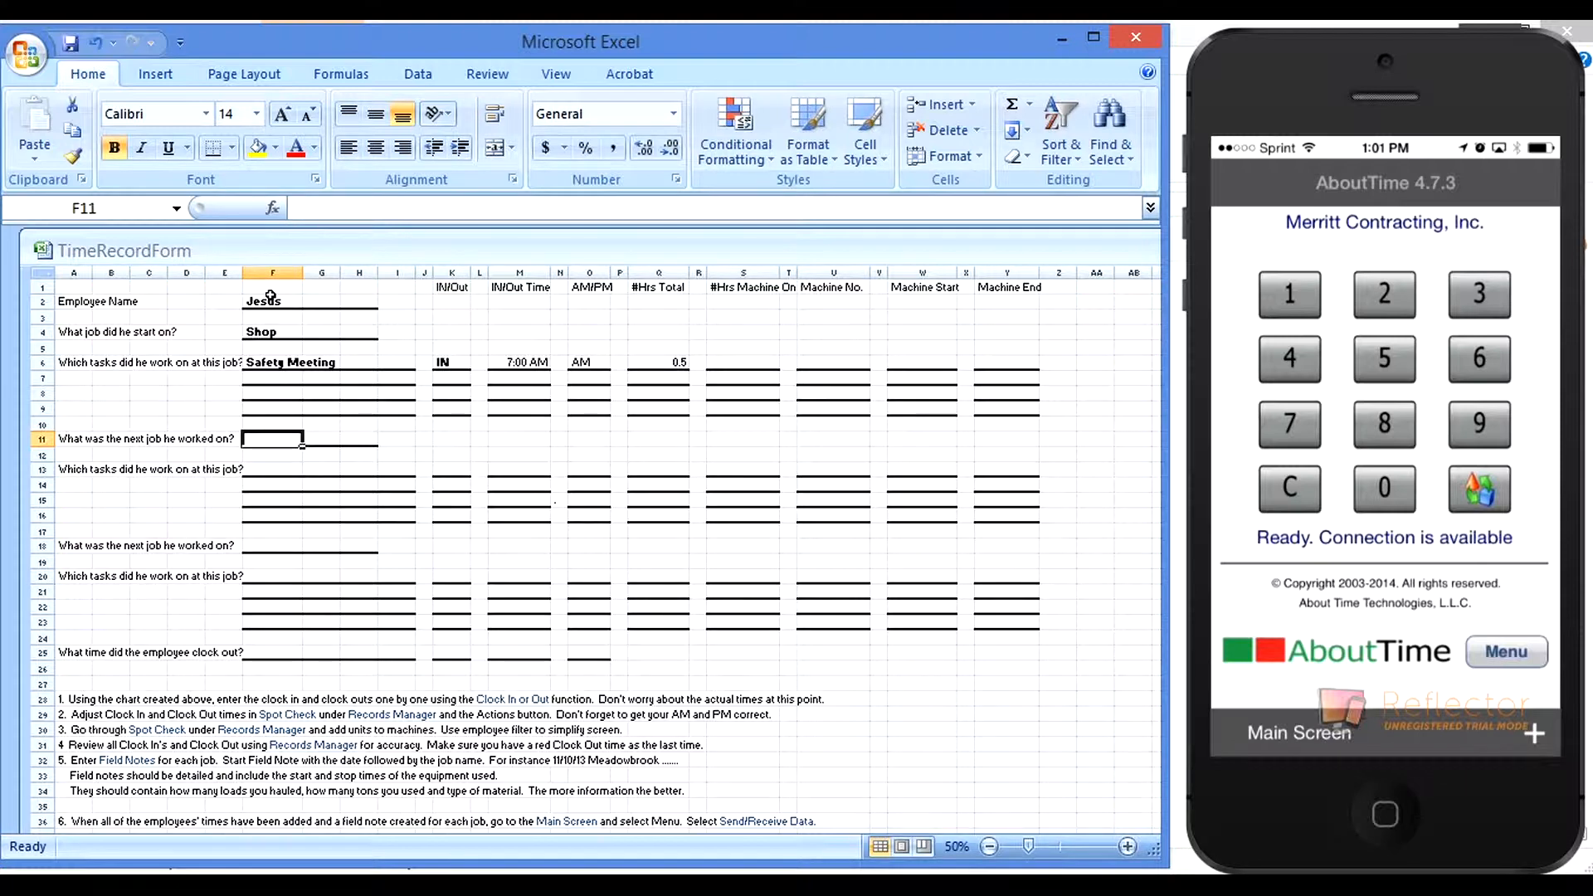
pyautogui.write('HIghpoint')
pyautogui.press('Return')
# - Enter Ftgs as the first task at the Highpoint job and mark that row IN
pyautogui.press('Down')
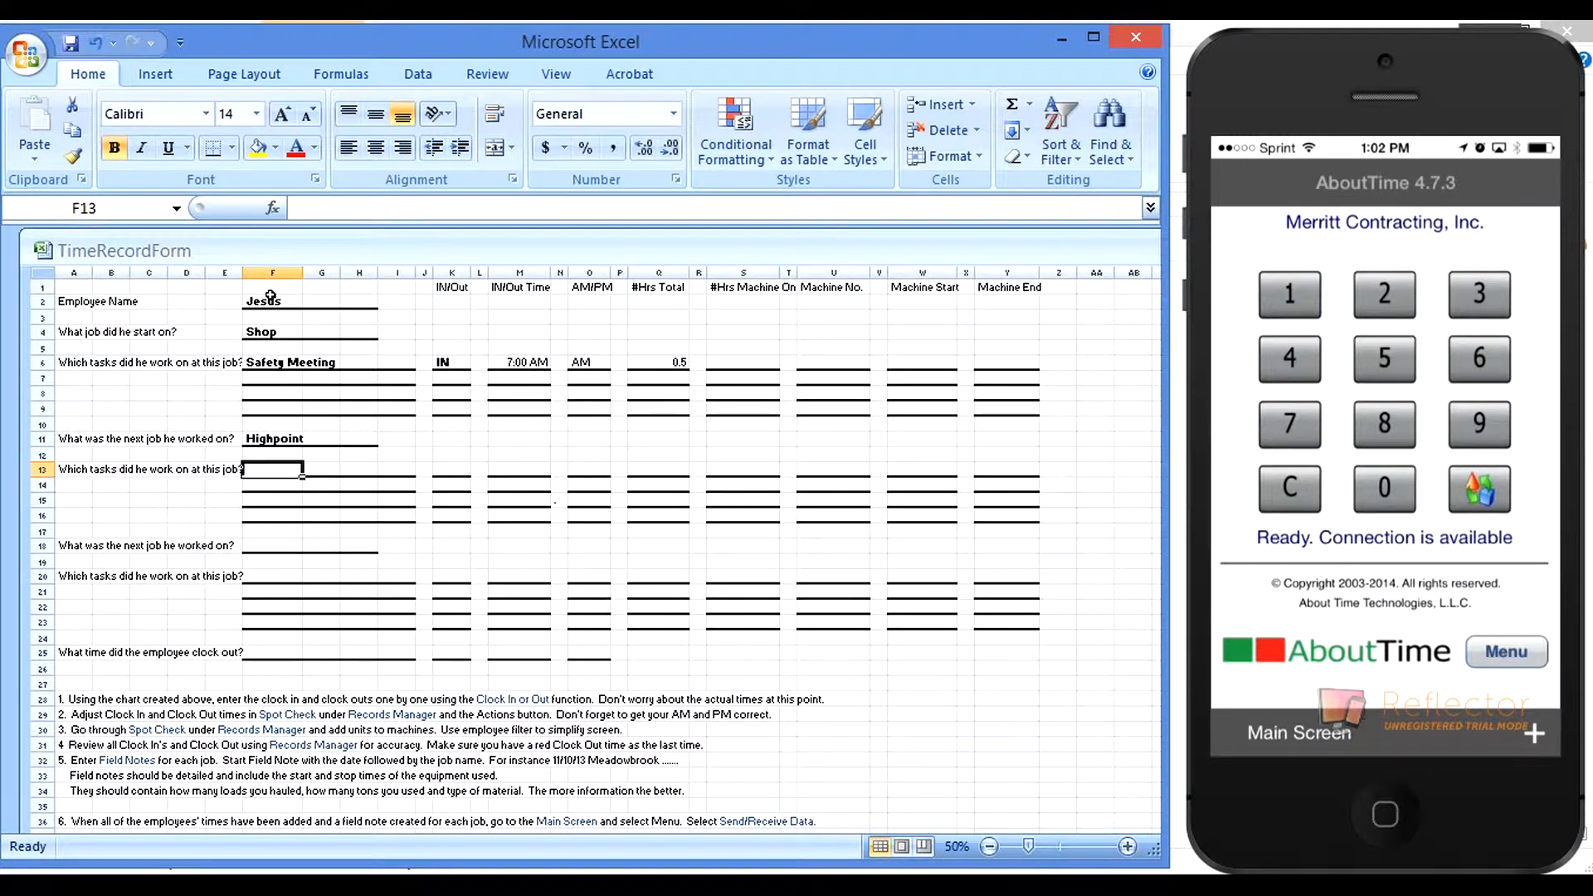
pyautogui.write('Ftgs')
pyautogui.press('Right')
pyautogui.press('Right')
pyautogui.press('Right')
pyautogui.press('Right')
pyautogui.press('Right')
pyautogui.write('IN')
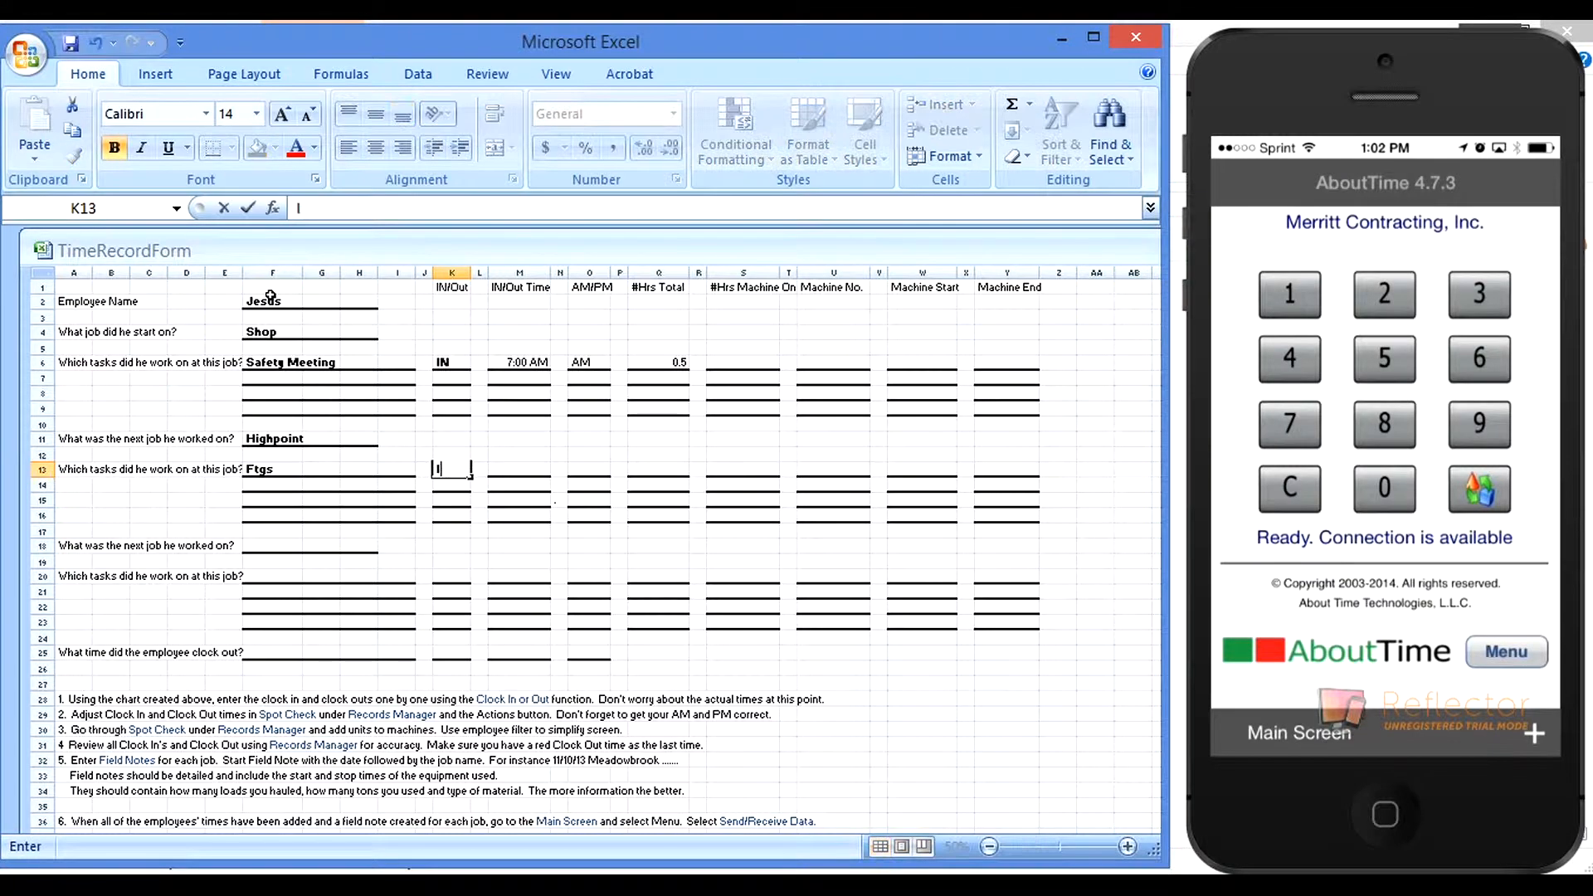
# - Record 7:30 as the Ftgs clock-in time, with AM in the AM/PM column
pyautogui.press('Right')
pyautogui.press('Right')
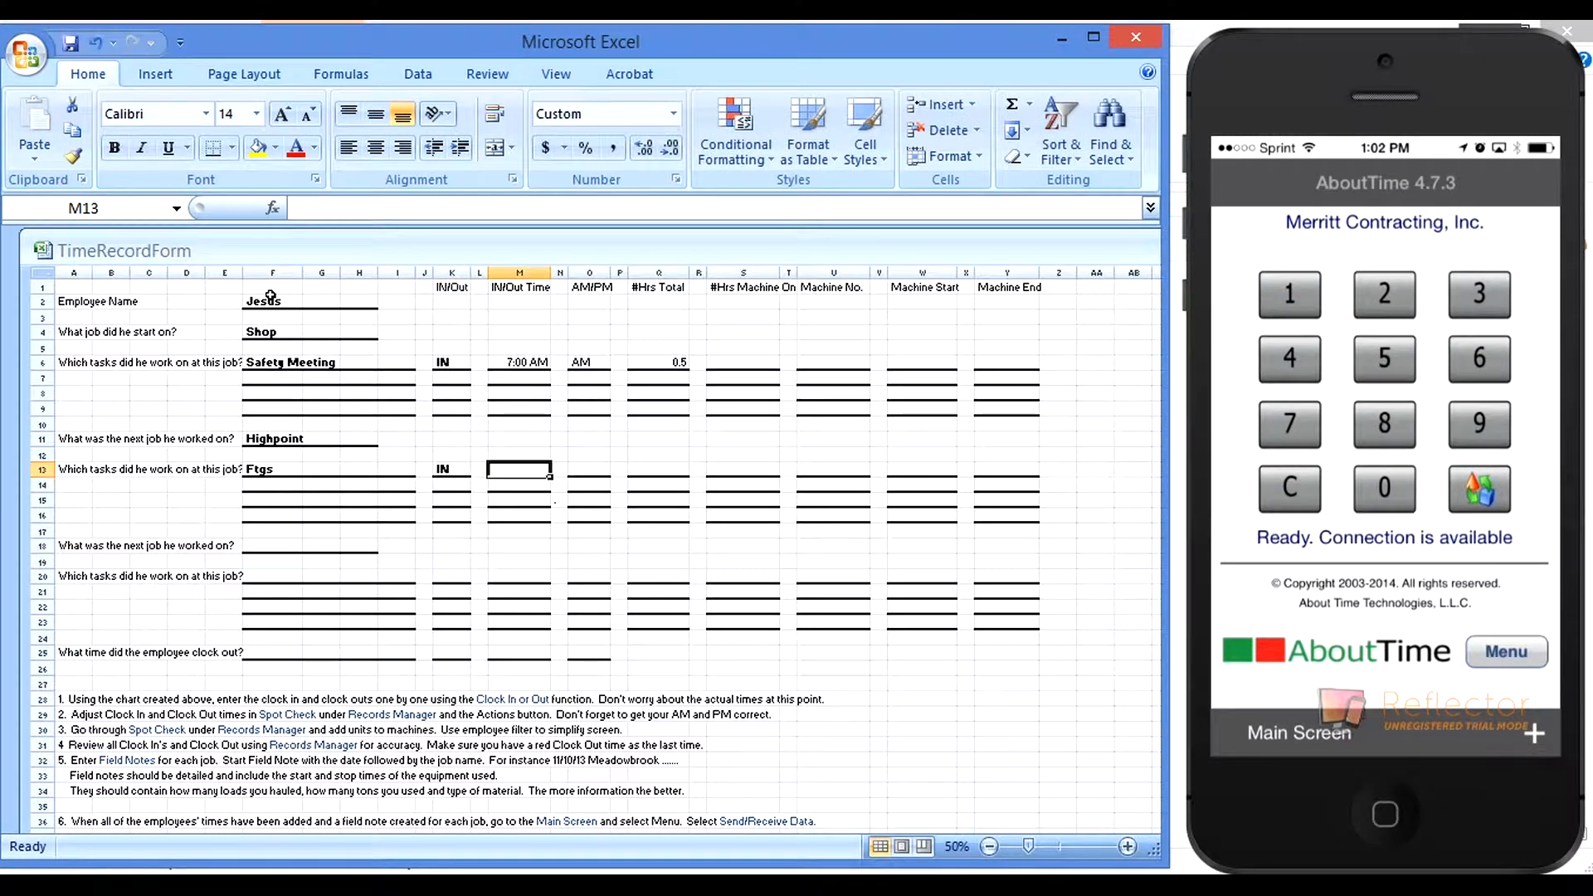
pyautogui.write('7:30')
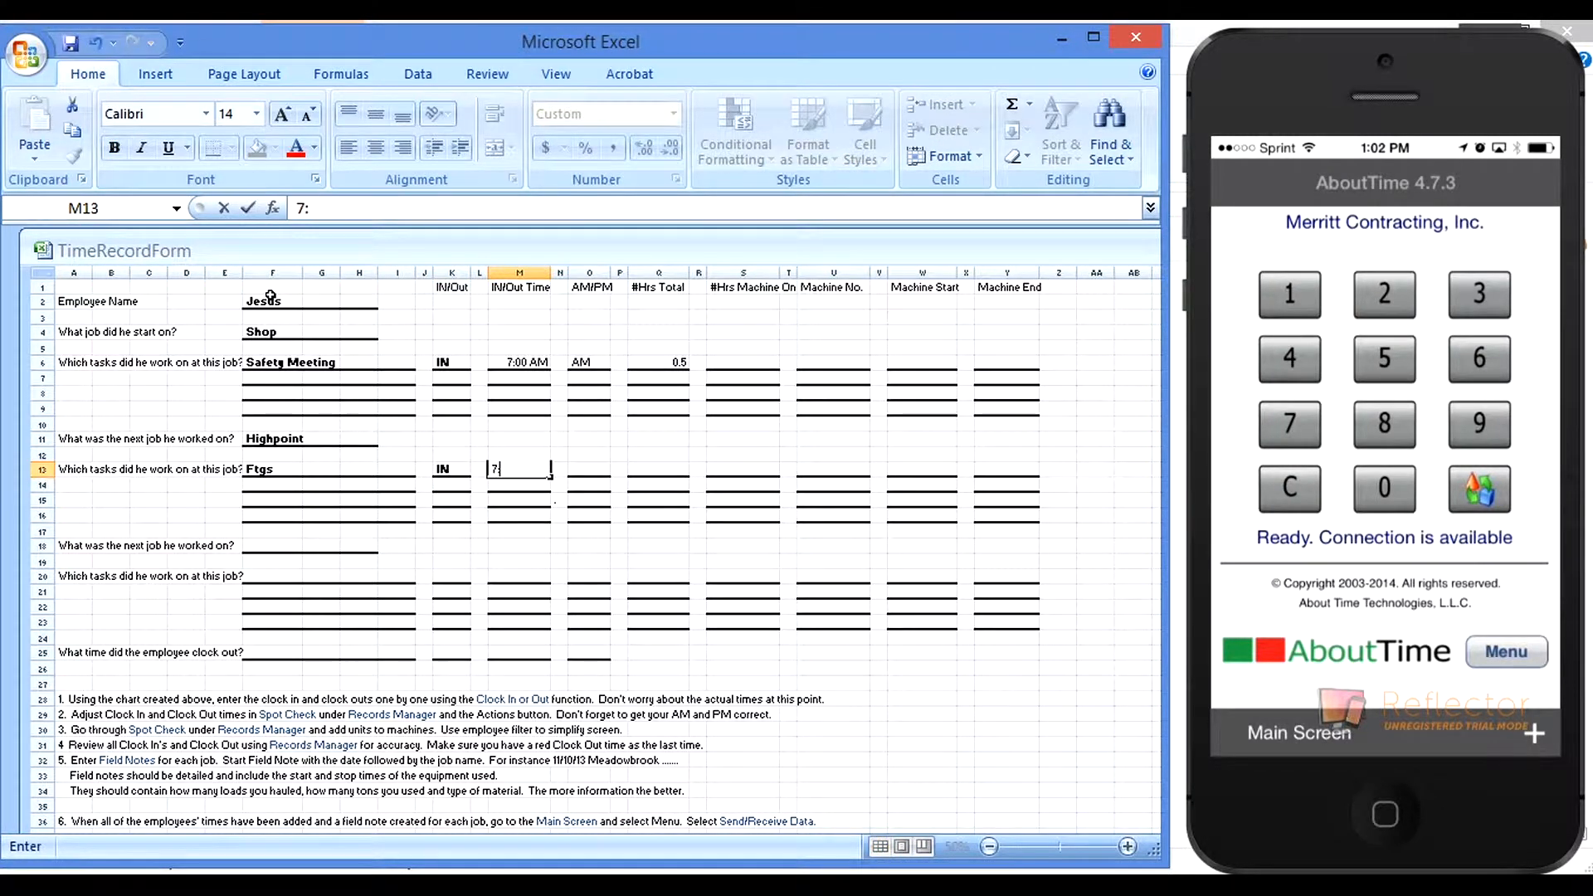
pyautogui.press('Right')
pyautogui.press('Right')
pyautogui.write('AM')
# - Enter 3 total hours and 1 machine hour for the Ftgs task
pyautogui.press('Right')
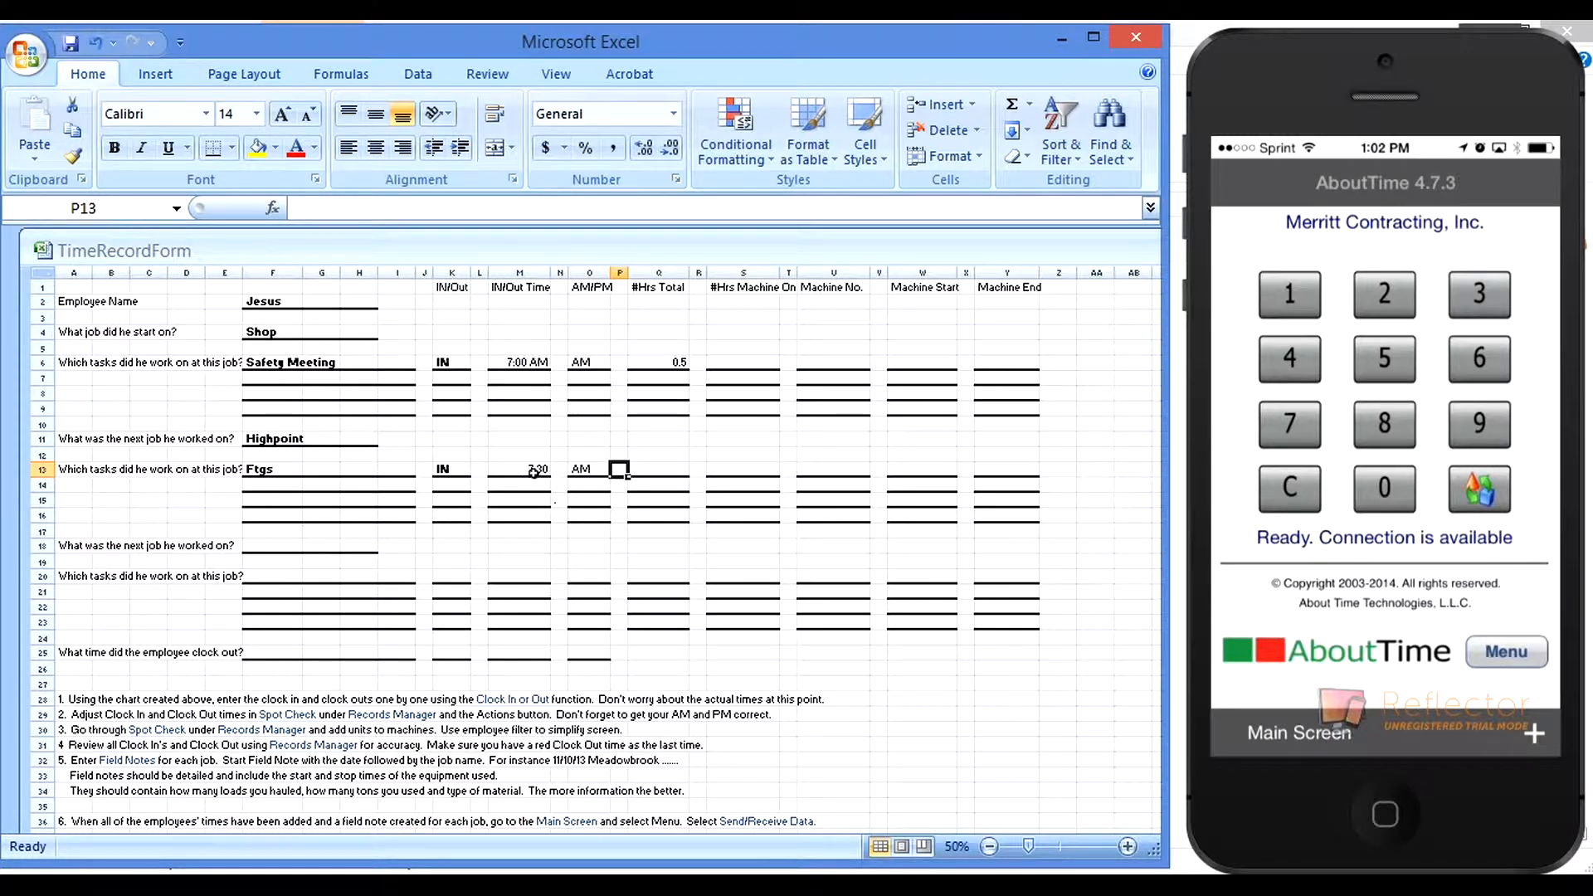
pyautogui.click(668, 467)
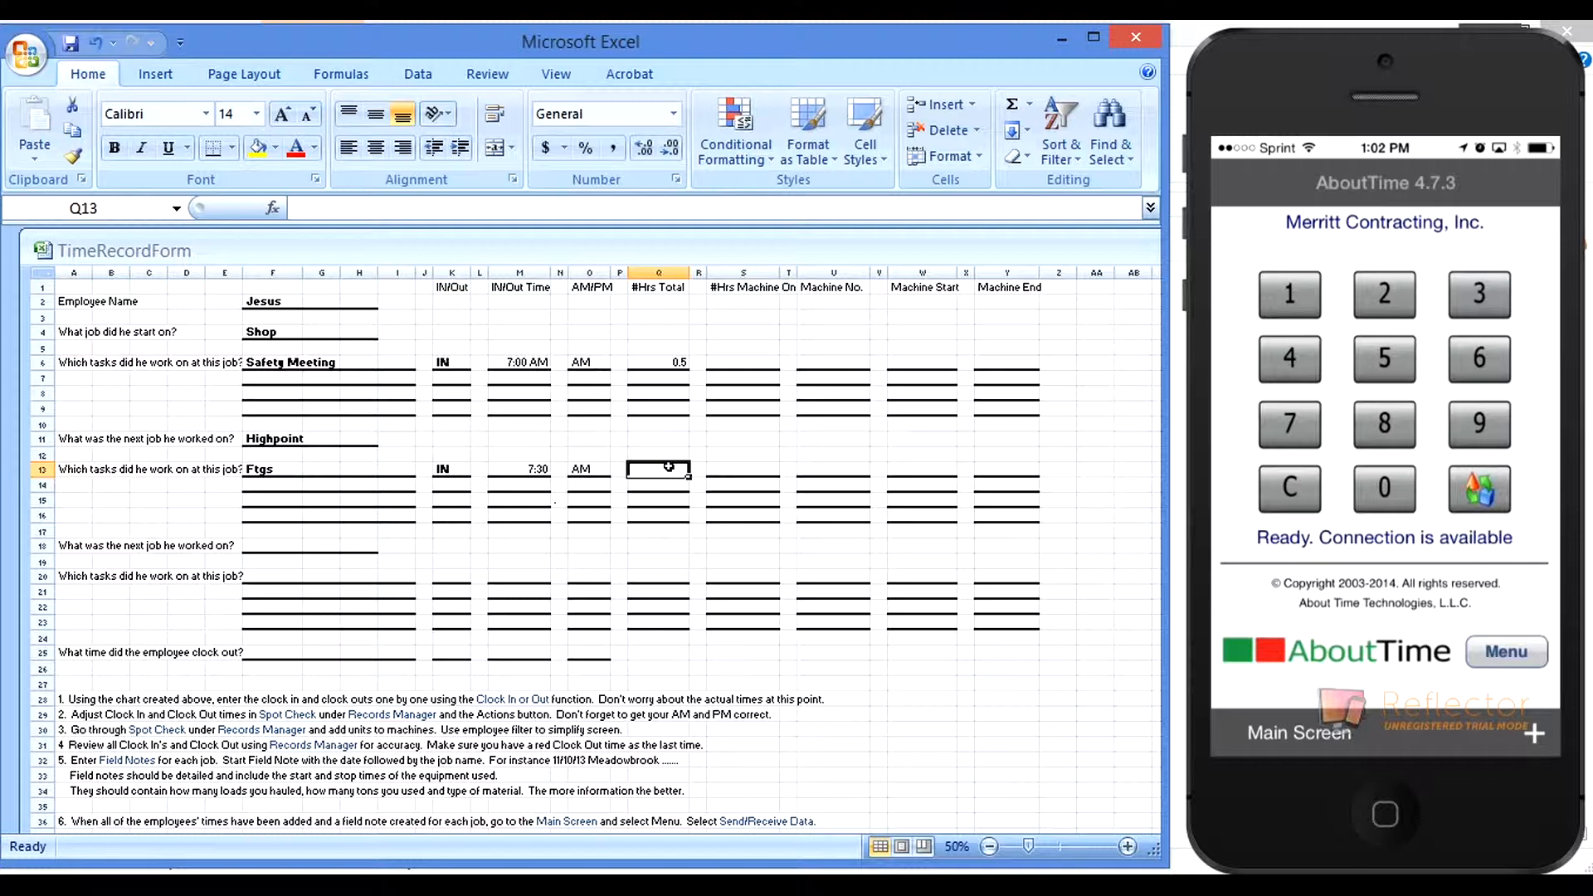
pyautogui.write('3')
pyautogui.press('Tab')
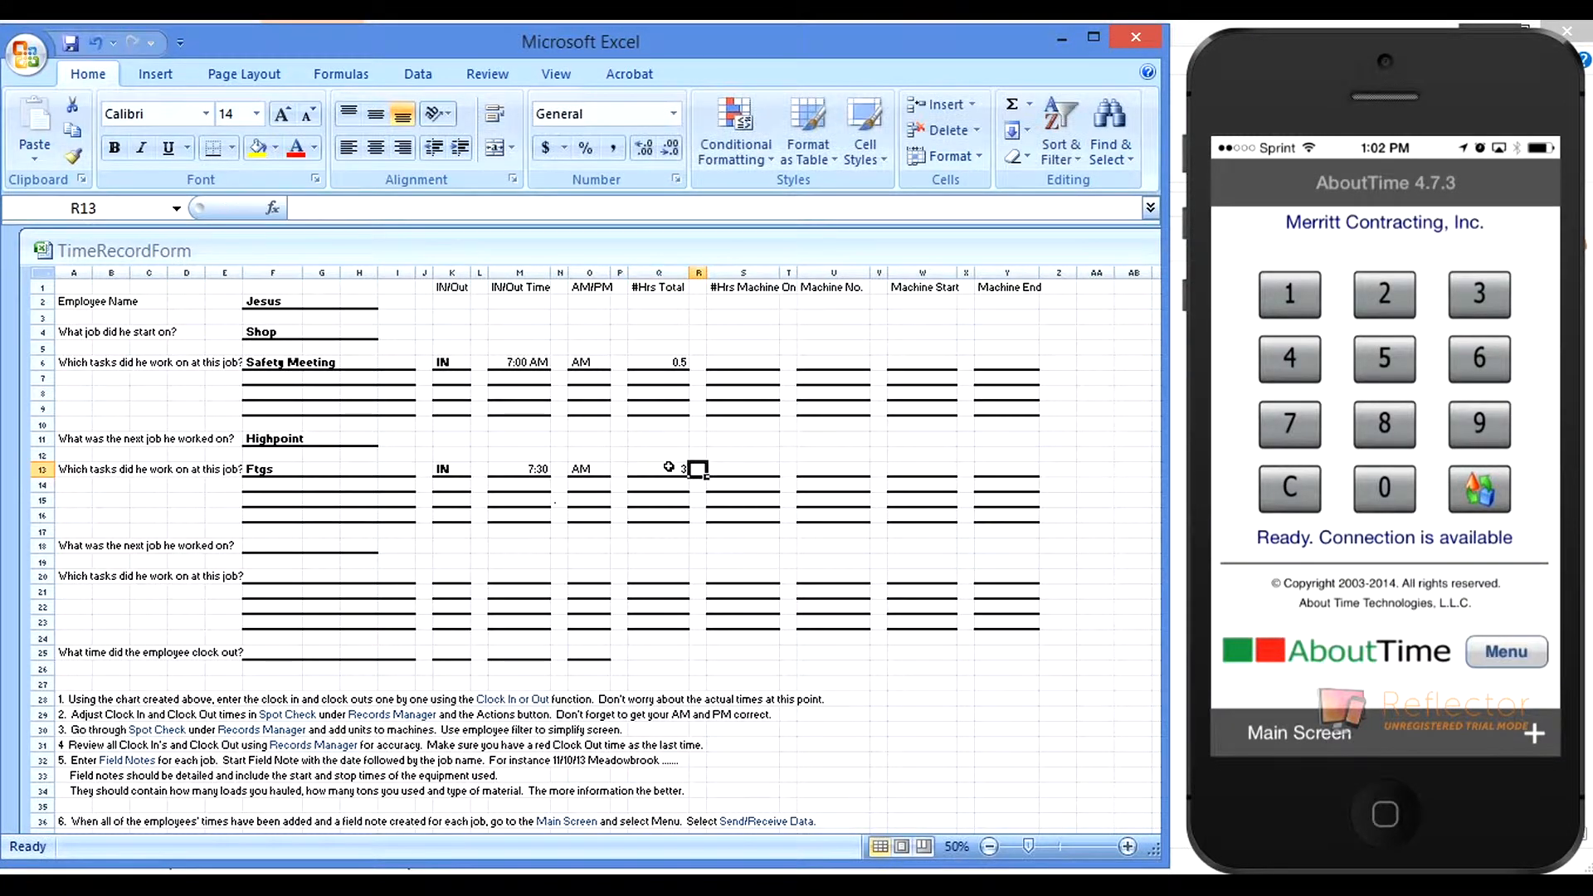
pyautogui.write('1')
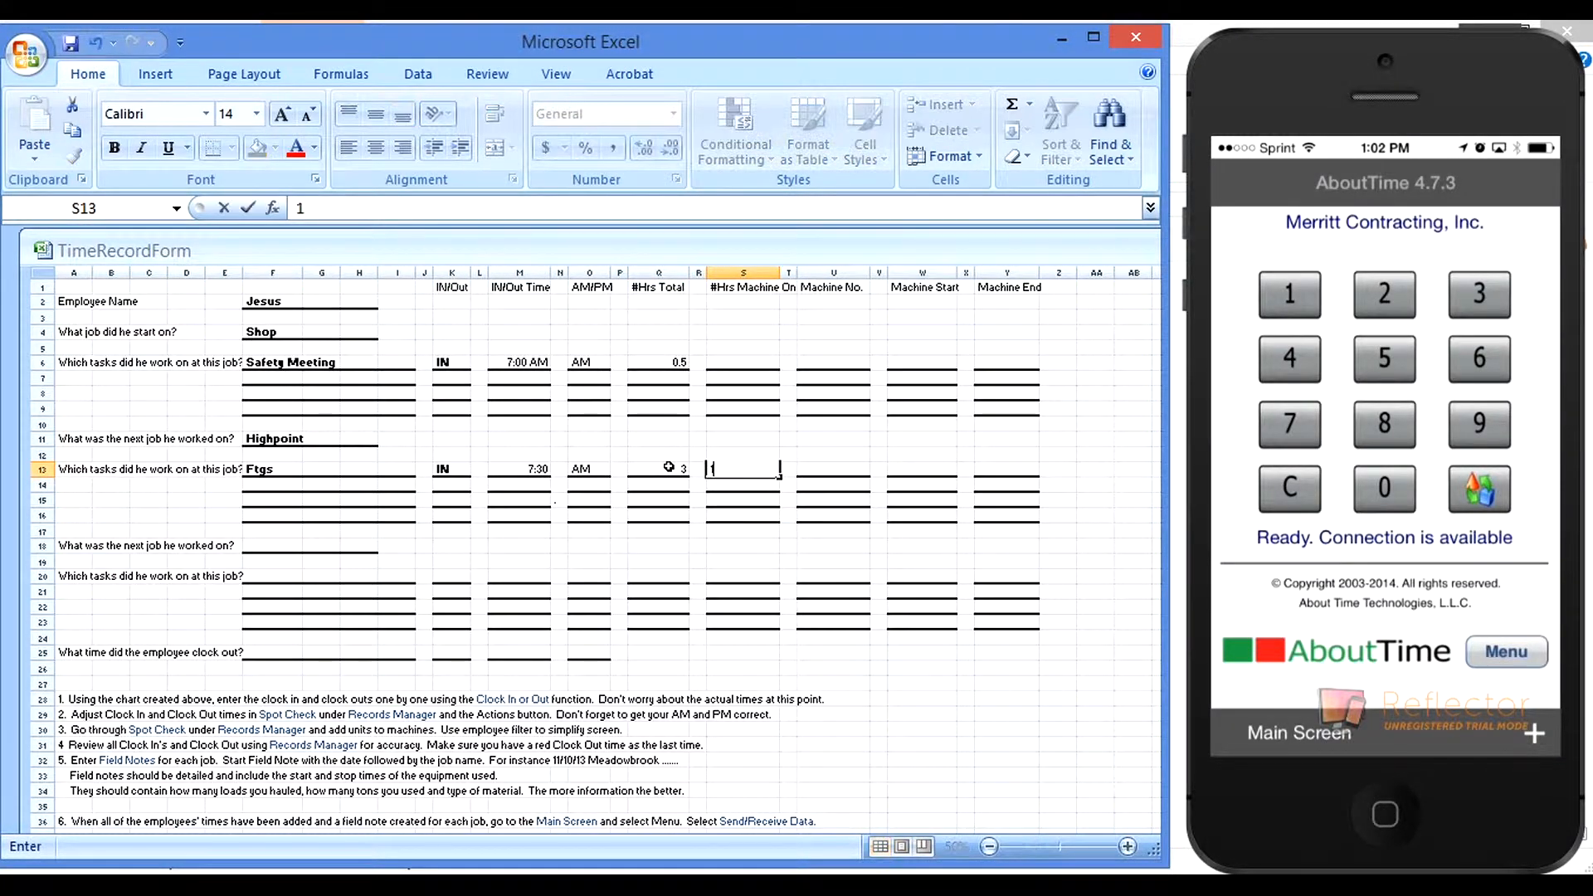
# - Record machine number 405 for the Ftgs task, with machine start 4244 and machine end 4245
pyautogui.press('Tab')
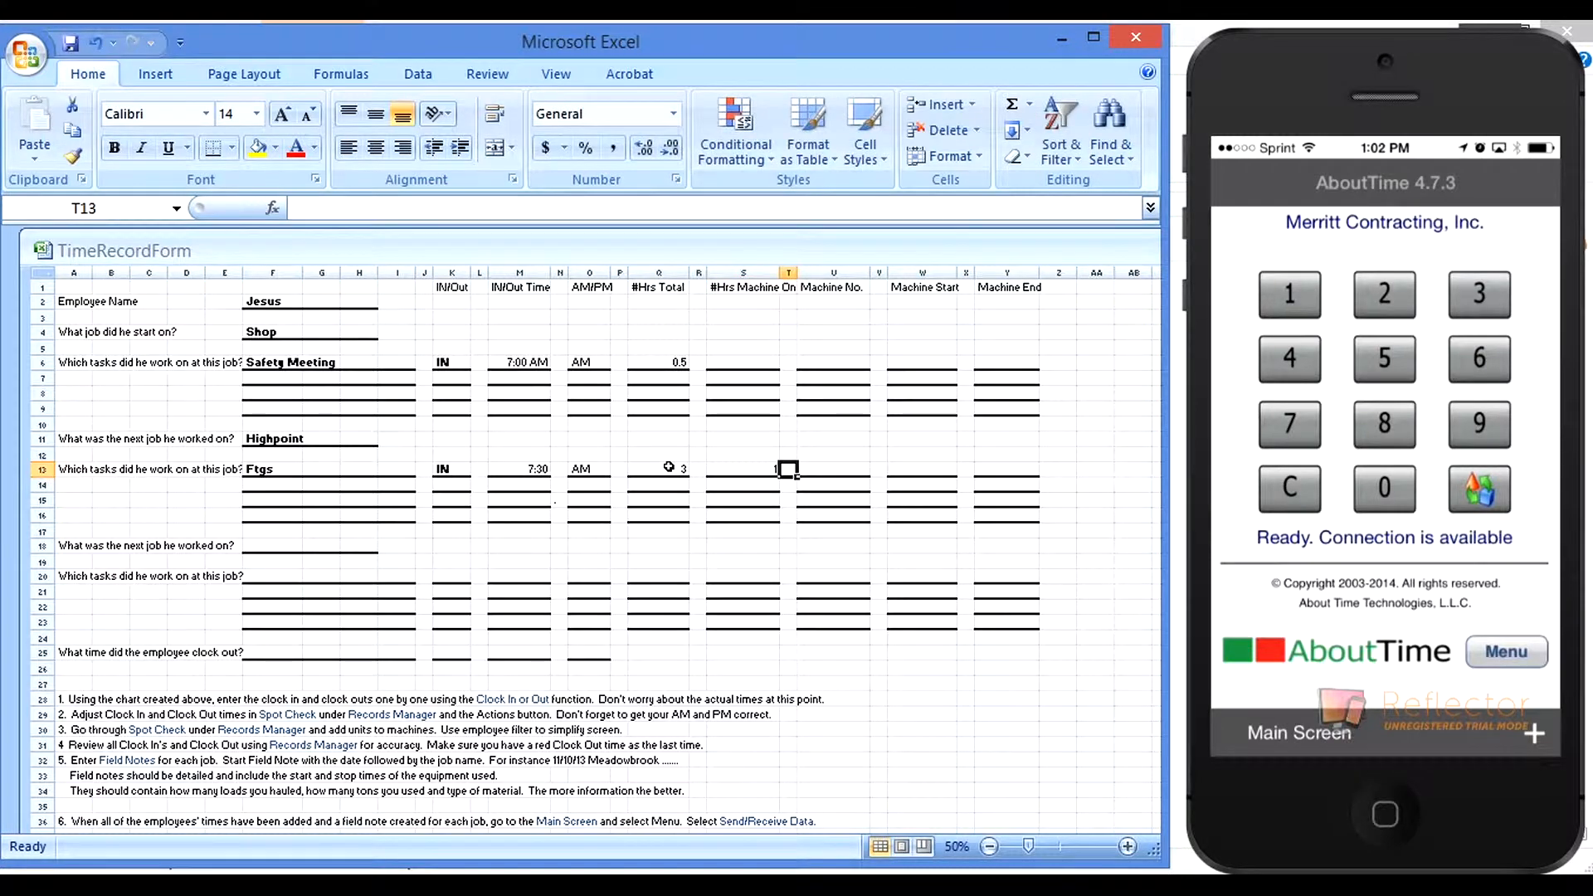
pyautogui.press('Tab')
pyautogui.write('405')
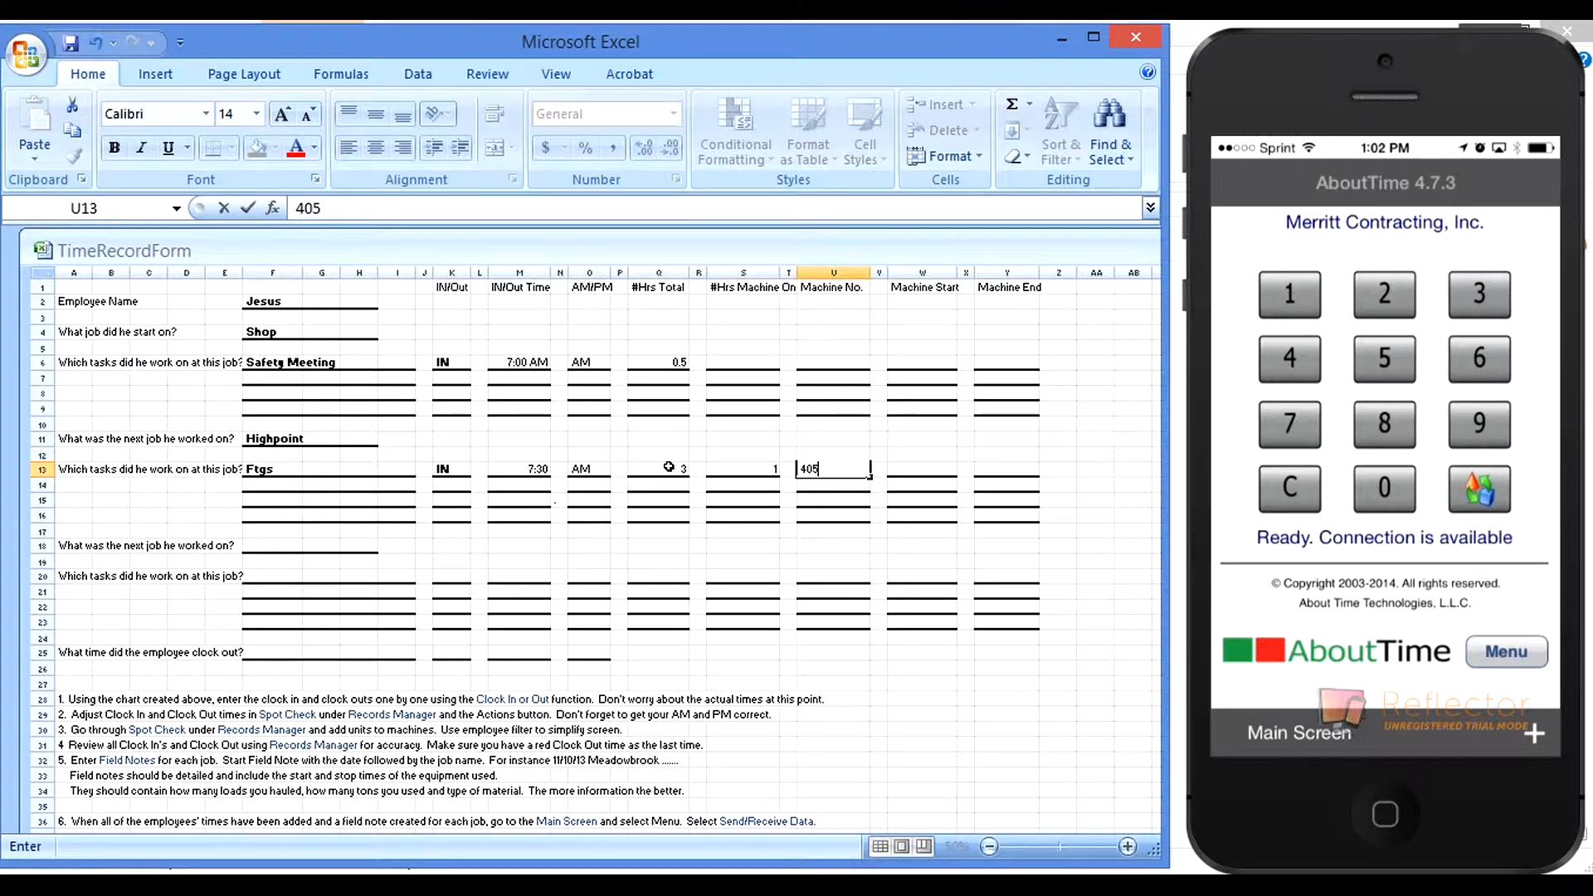
pyautogui.press('Tab')
pyautogui.press('Tab')
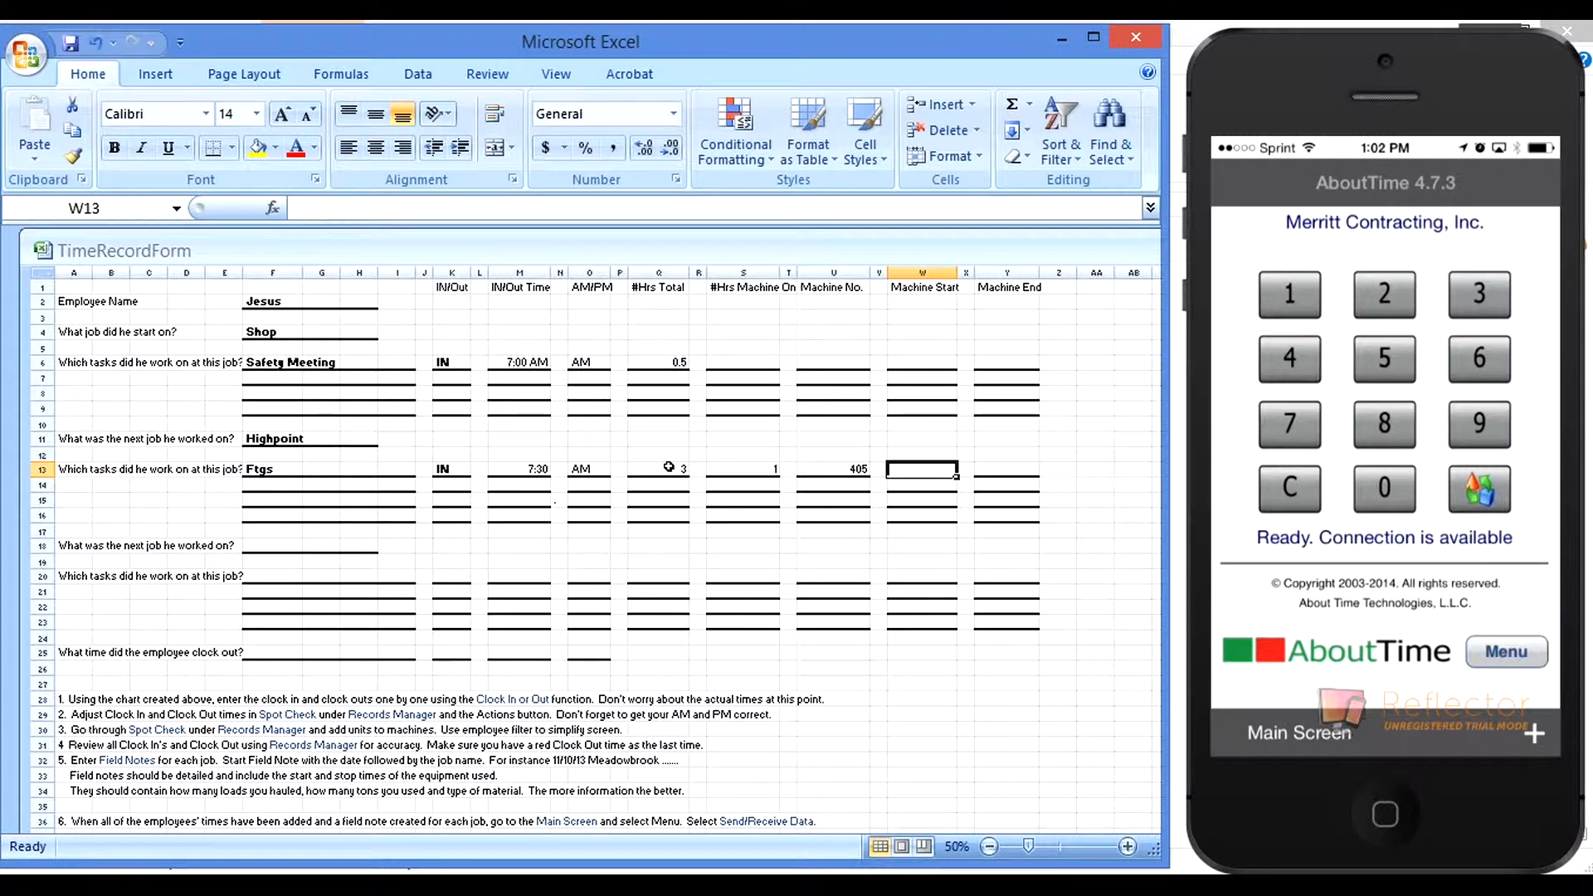
pyautogui.write('4244')
pyautogui.press('Tab')
pyautogui.press('Tab')
pyautogui.write('4245')
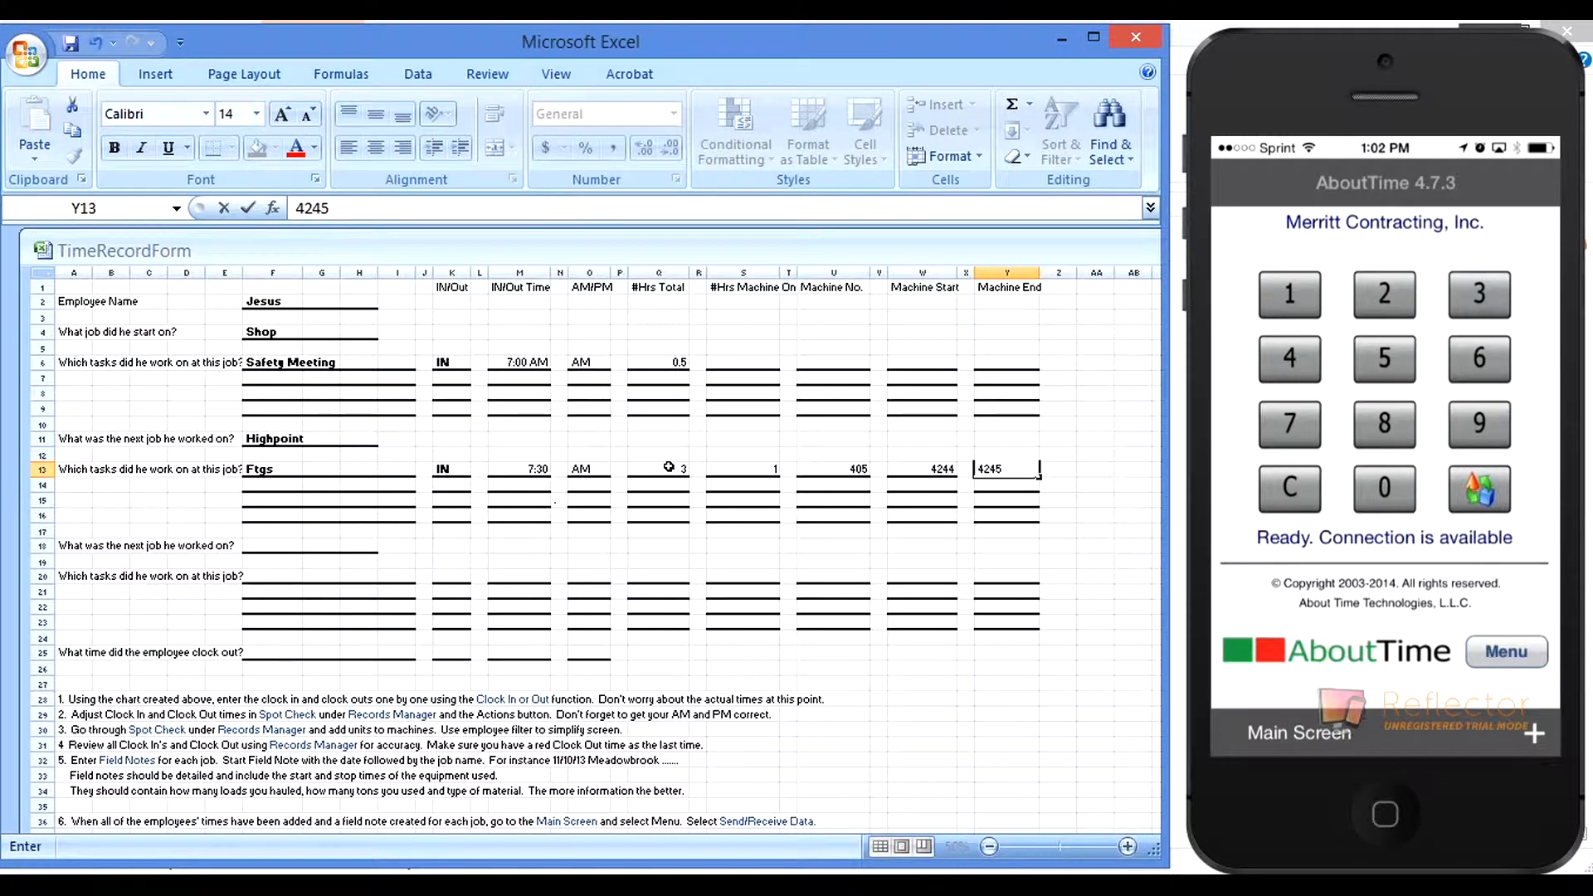
pyautogui.press('Return')
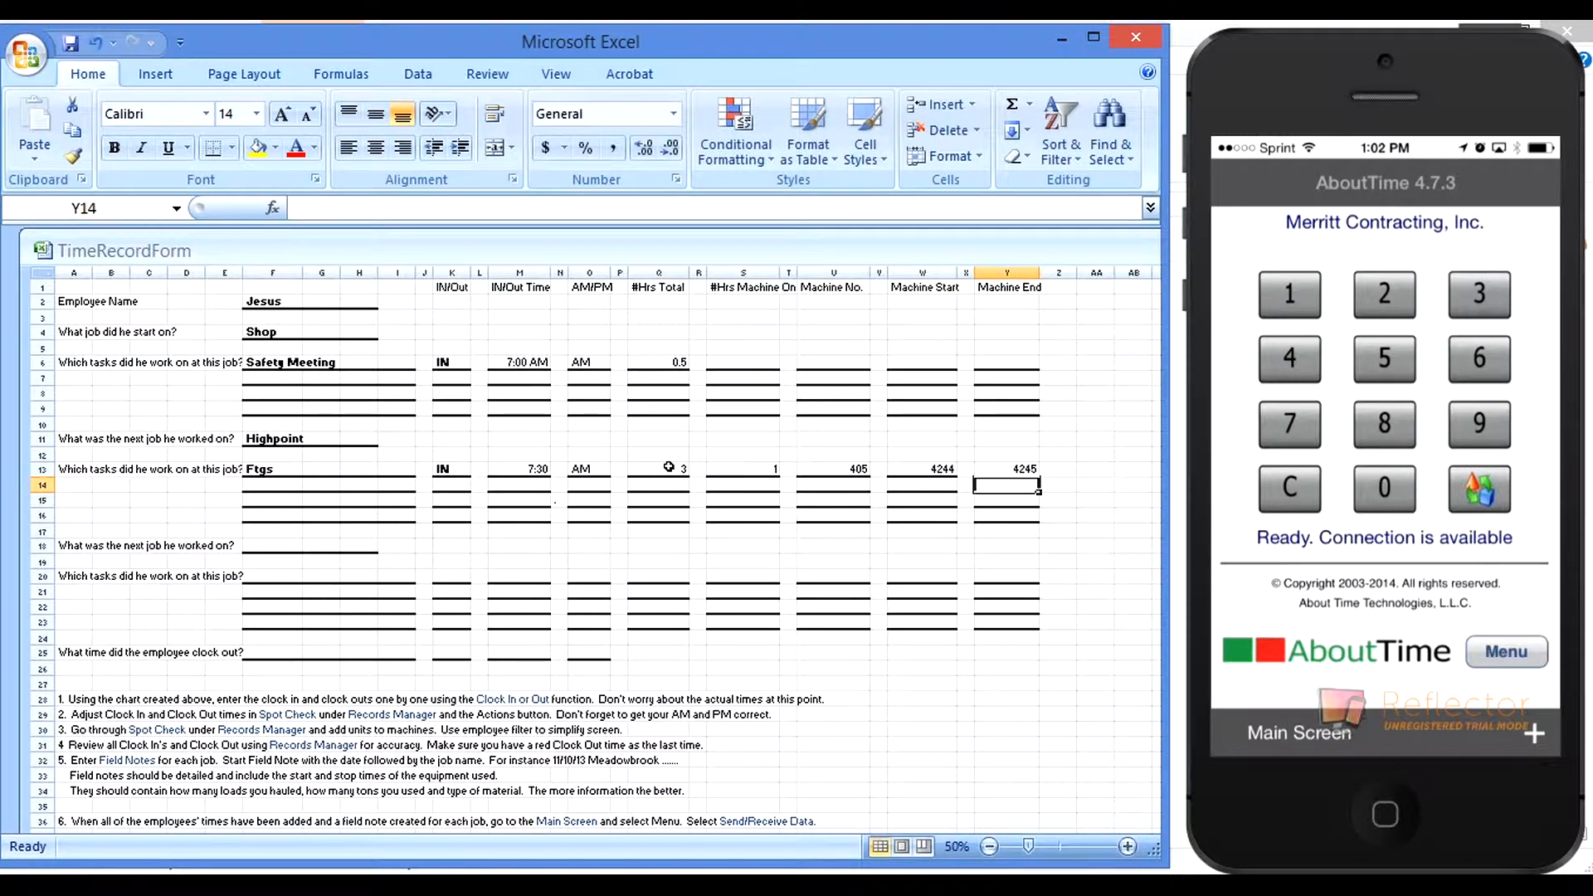
# - Enter Curbs as the second task at the Highpoint job, in row 14, and mark it IN
pyautogui.press('Left')
pyautogui.press('Left')
pyautogui.press('Left')
pyautogui.press('Left')
pyautogui.press('Left')
pyautogui.press('Left')
pyautogui.press('Left')
pyautogui.press('Left')
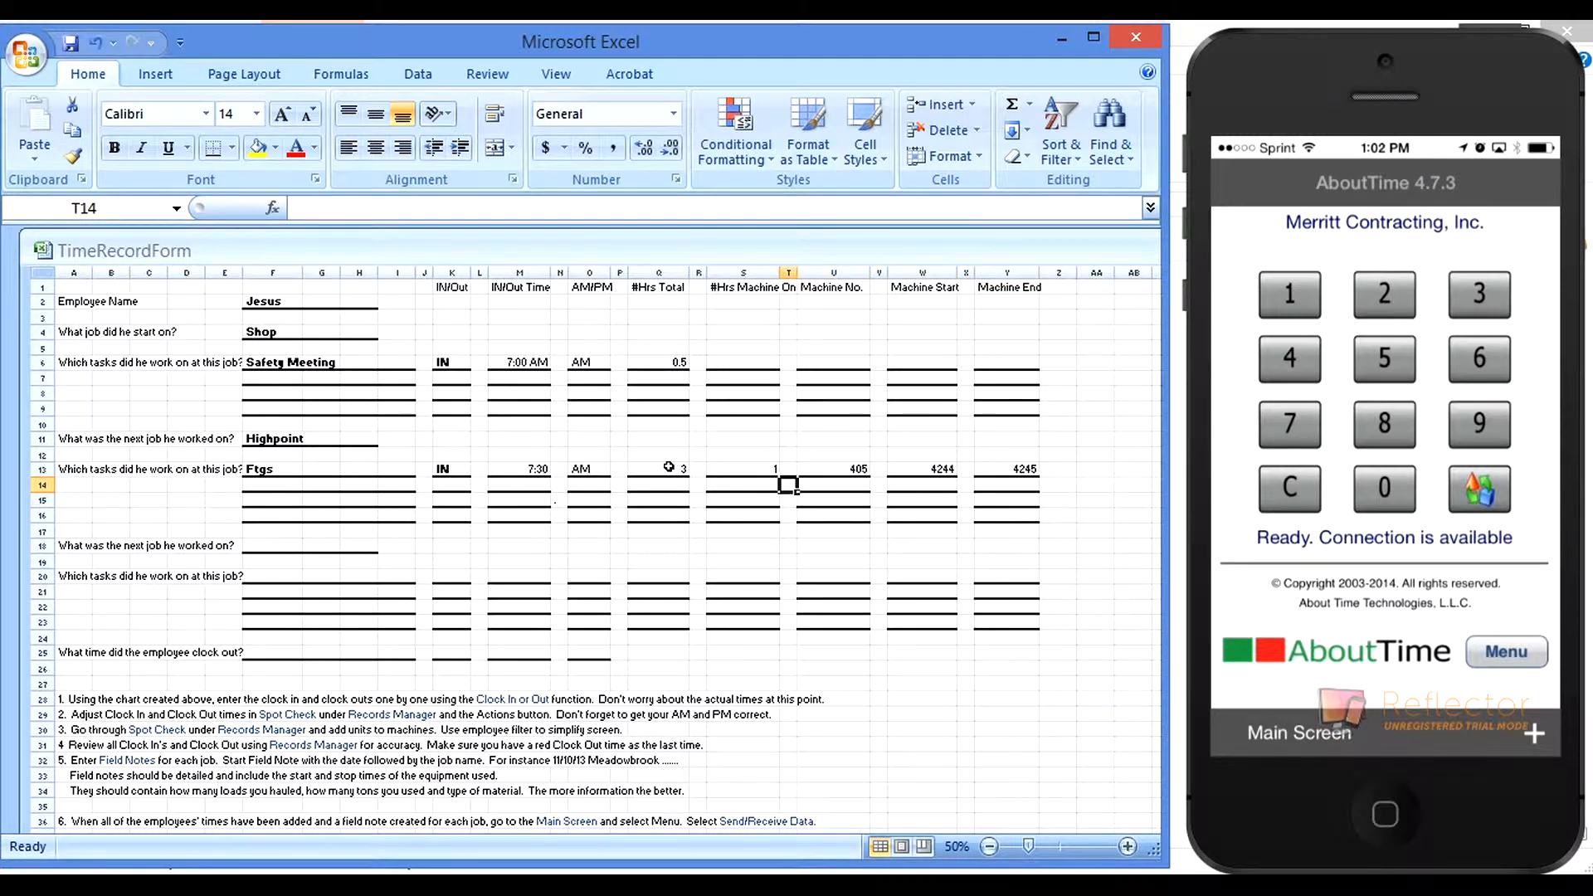
pyautogui.press('Left')
pyautogui.press('Left')
pyautogui.press('Left')
pyautogui.press('Left')
pyautogui.press('Left')
pyautogui.press('Left')
pyautogui.press('Left')
pyautogui.press('Left')
pyautogui.press('Left')
pyautogui.press('Left')
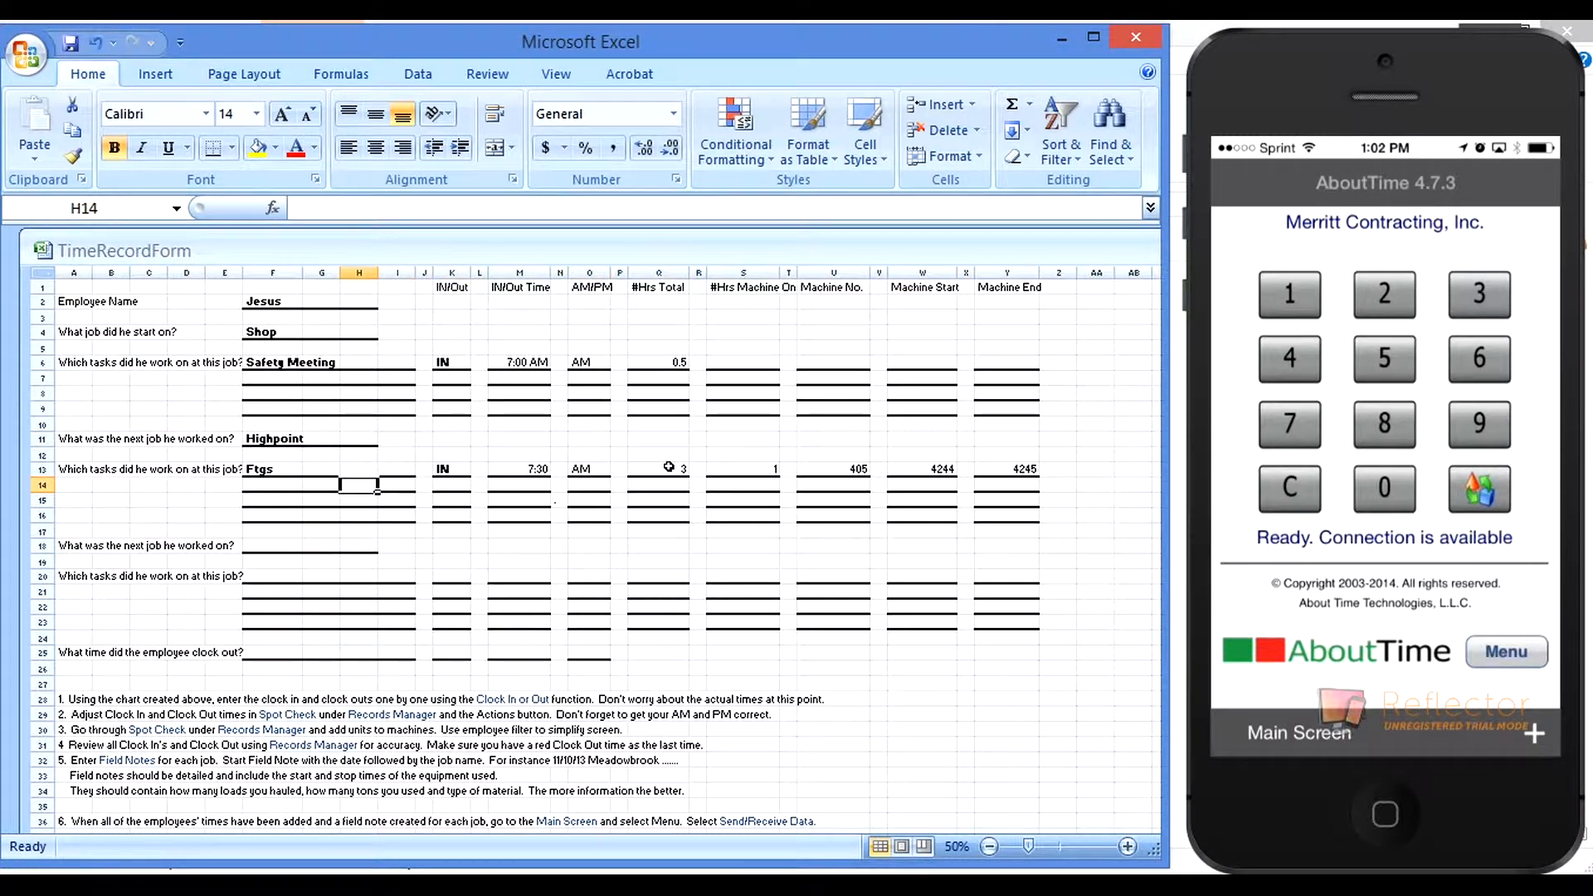
pyautogui.press('Left')
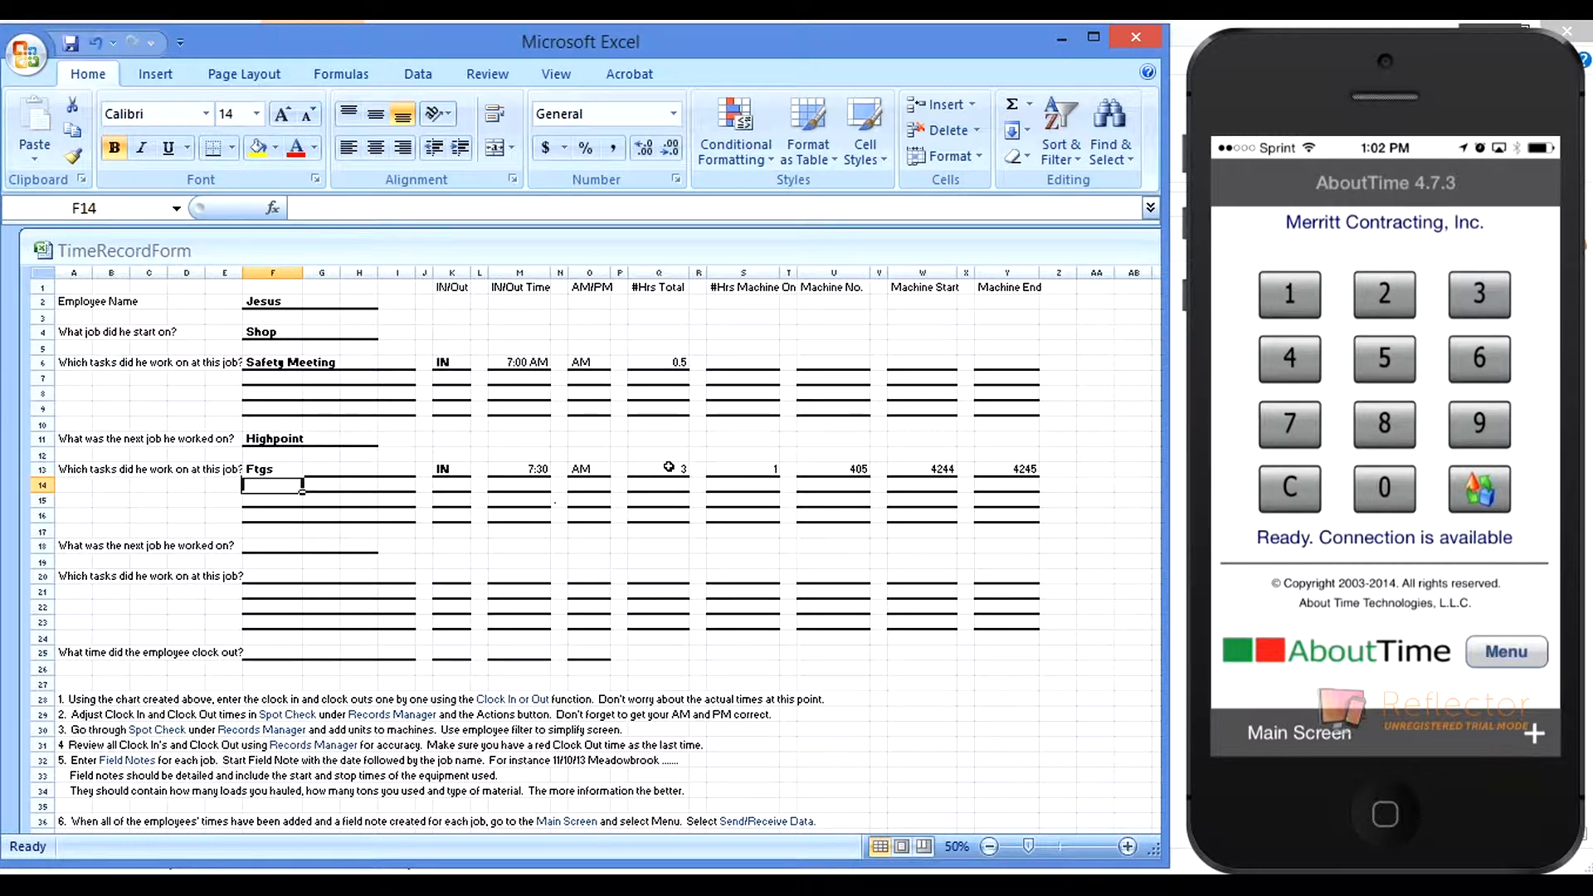
pyautogui.write('Curbs')
pyautogui.press('Right')
pyautogui.press('Right')
pyautogui.press('Right')
pyautogui.press('Right')
pyautogui.press('Right')
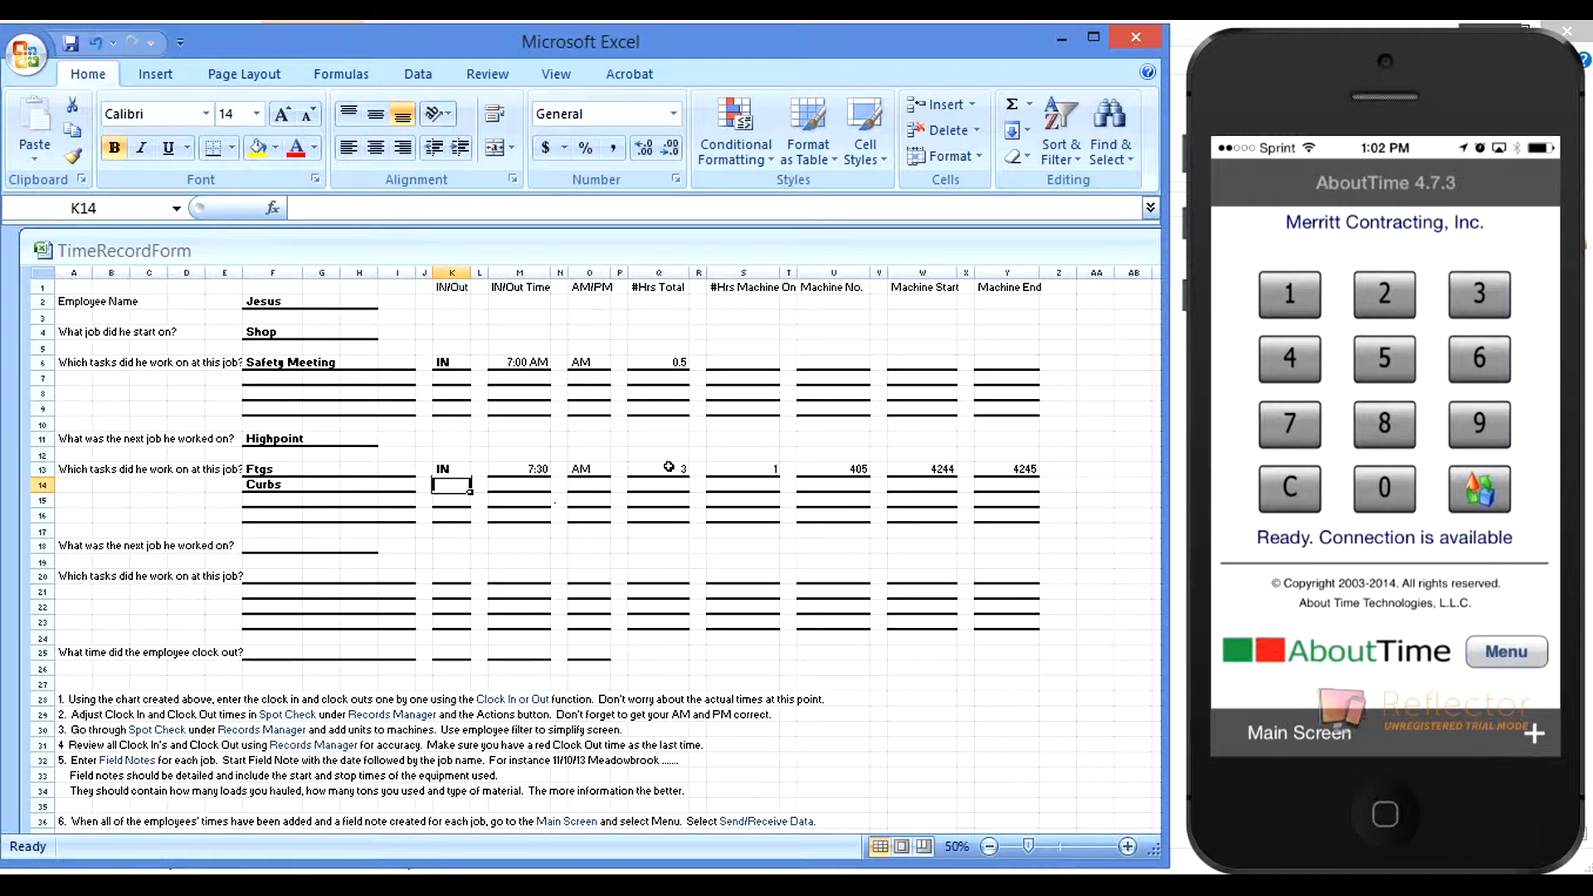
pyautogui.write('IN')
# - Record 10:30 with AM as the clock-in time for Curbs in row 14, and enter 2 total hours
pyautogui.press('Right')
pyautogui.press('Right')
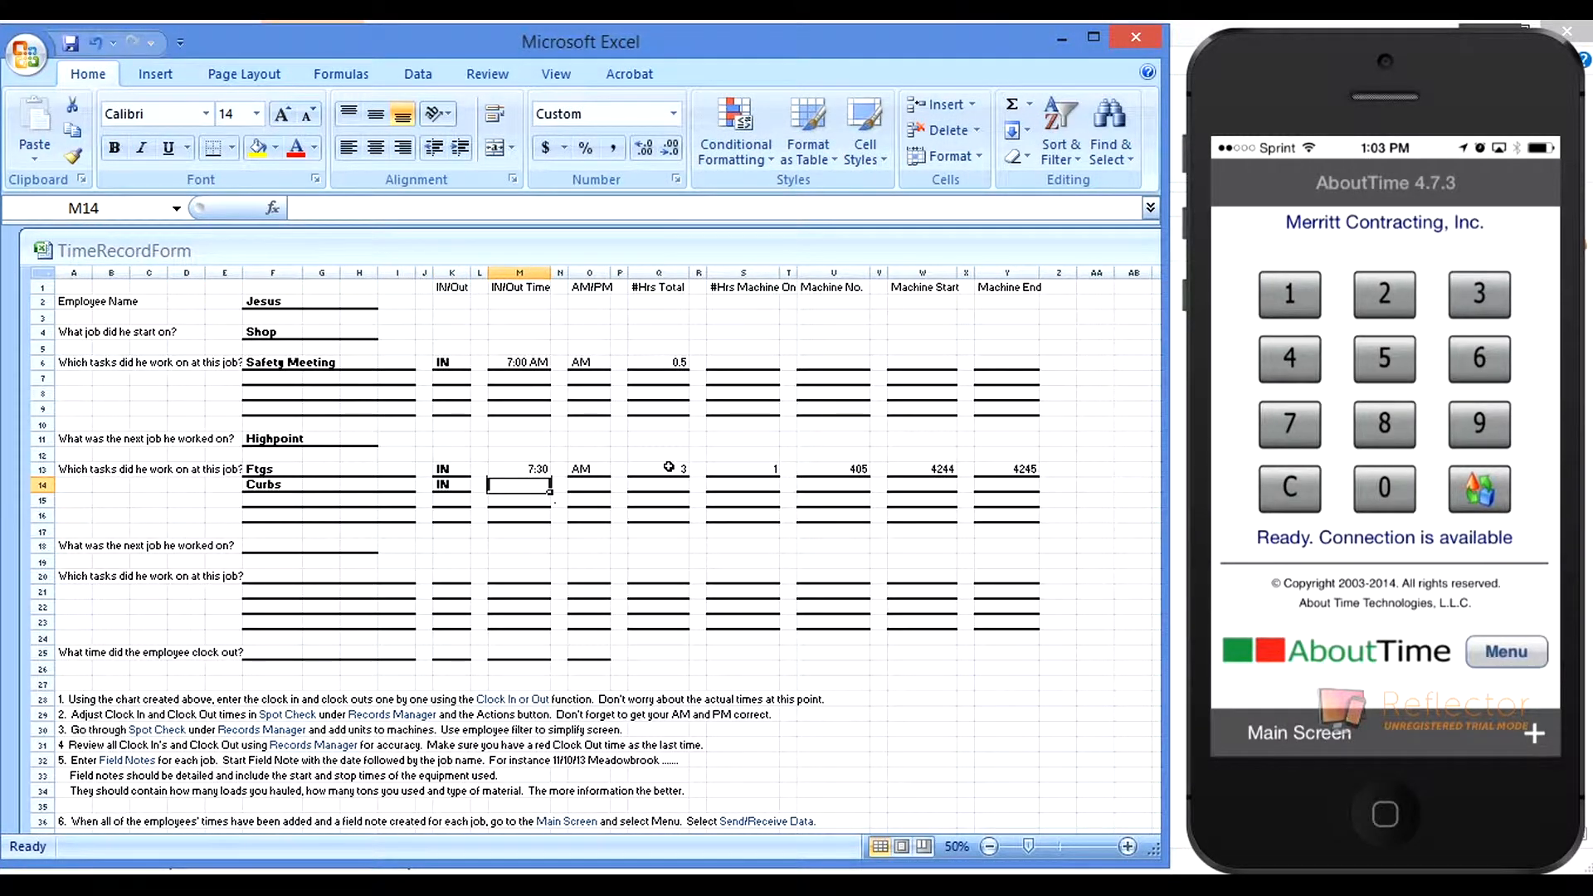
pyautogui.write('10:30')
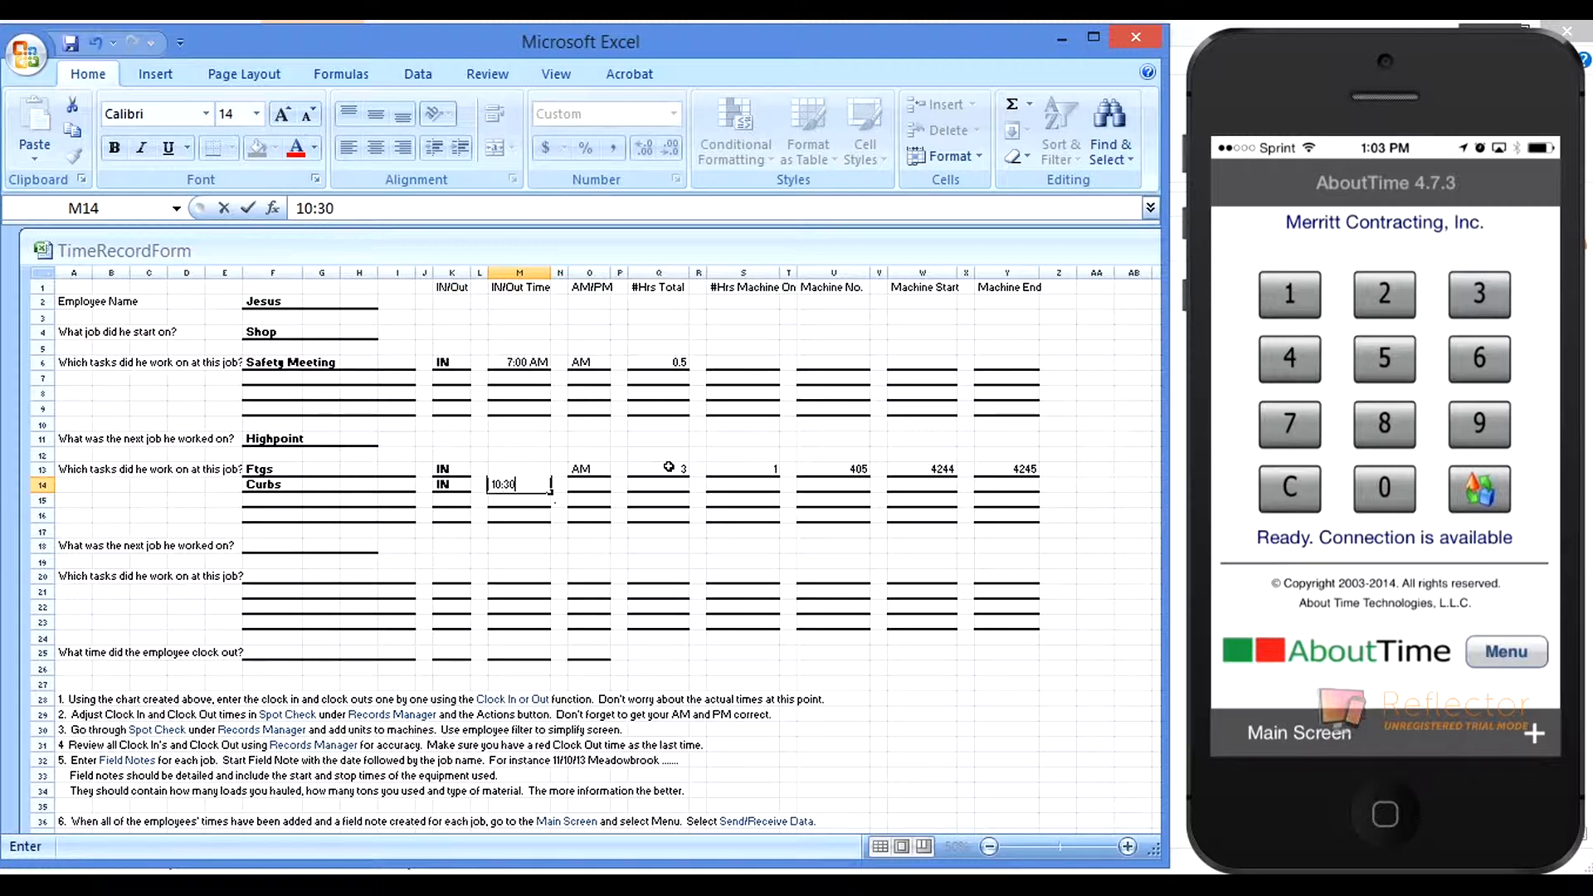
pyautogui.press('Right')
pyautogui.press('Right')
pyautogui.write('AM')
pyautogui.press('Right')
pyautogui.press('Right')
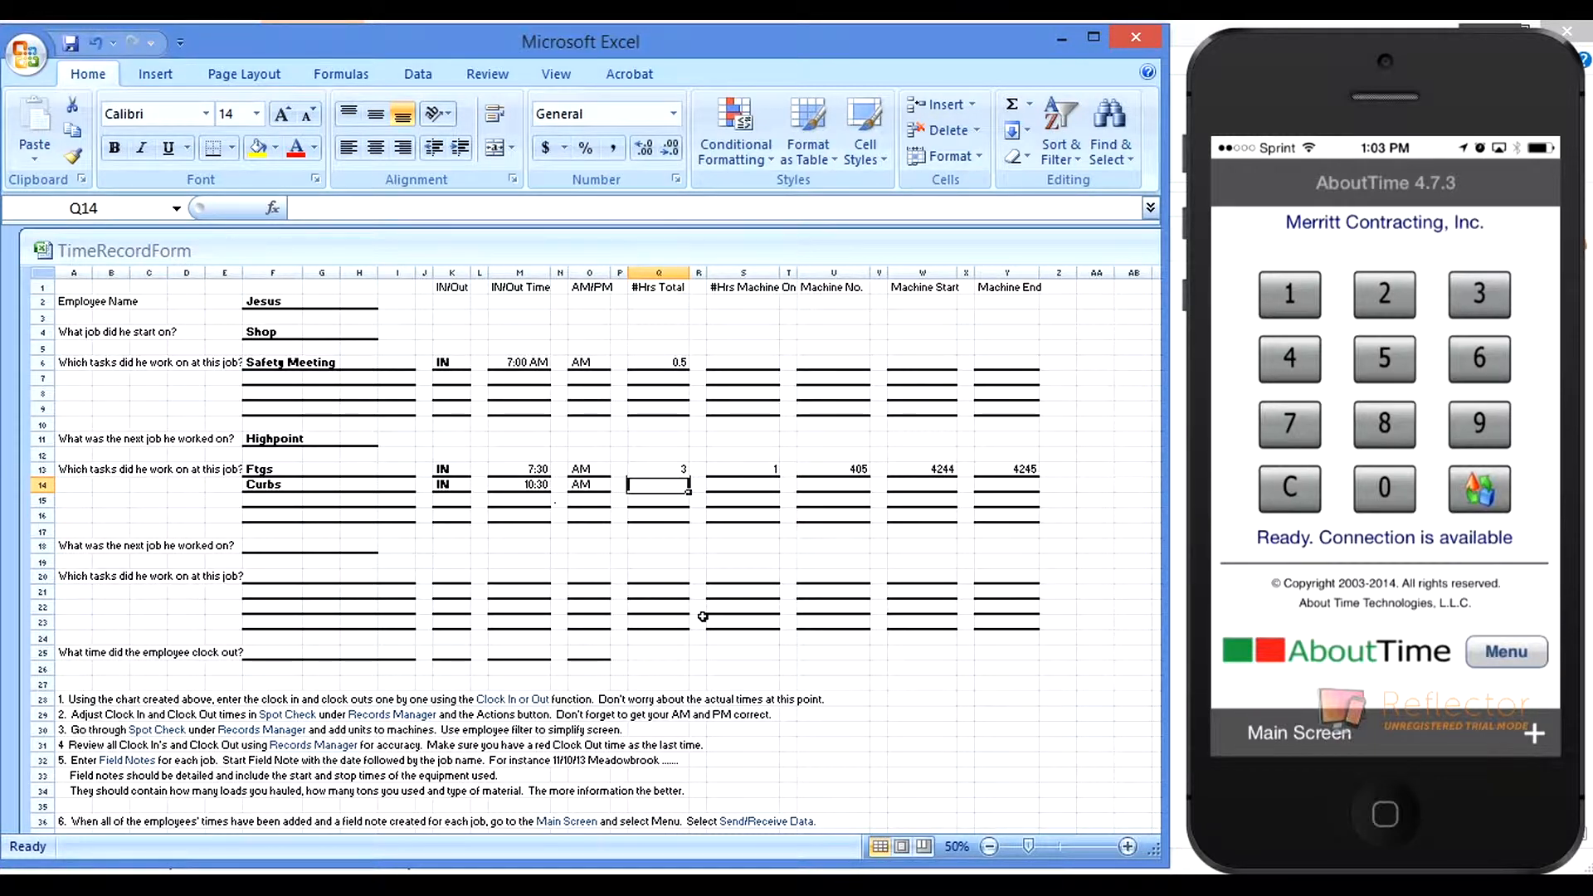
pyautogui.write('2')
# - Enter Curbs again as a Highpoint task in row 15 and mark it OUT
pyautogui.press('Right')
pyautogui.press('Down')
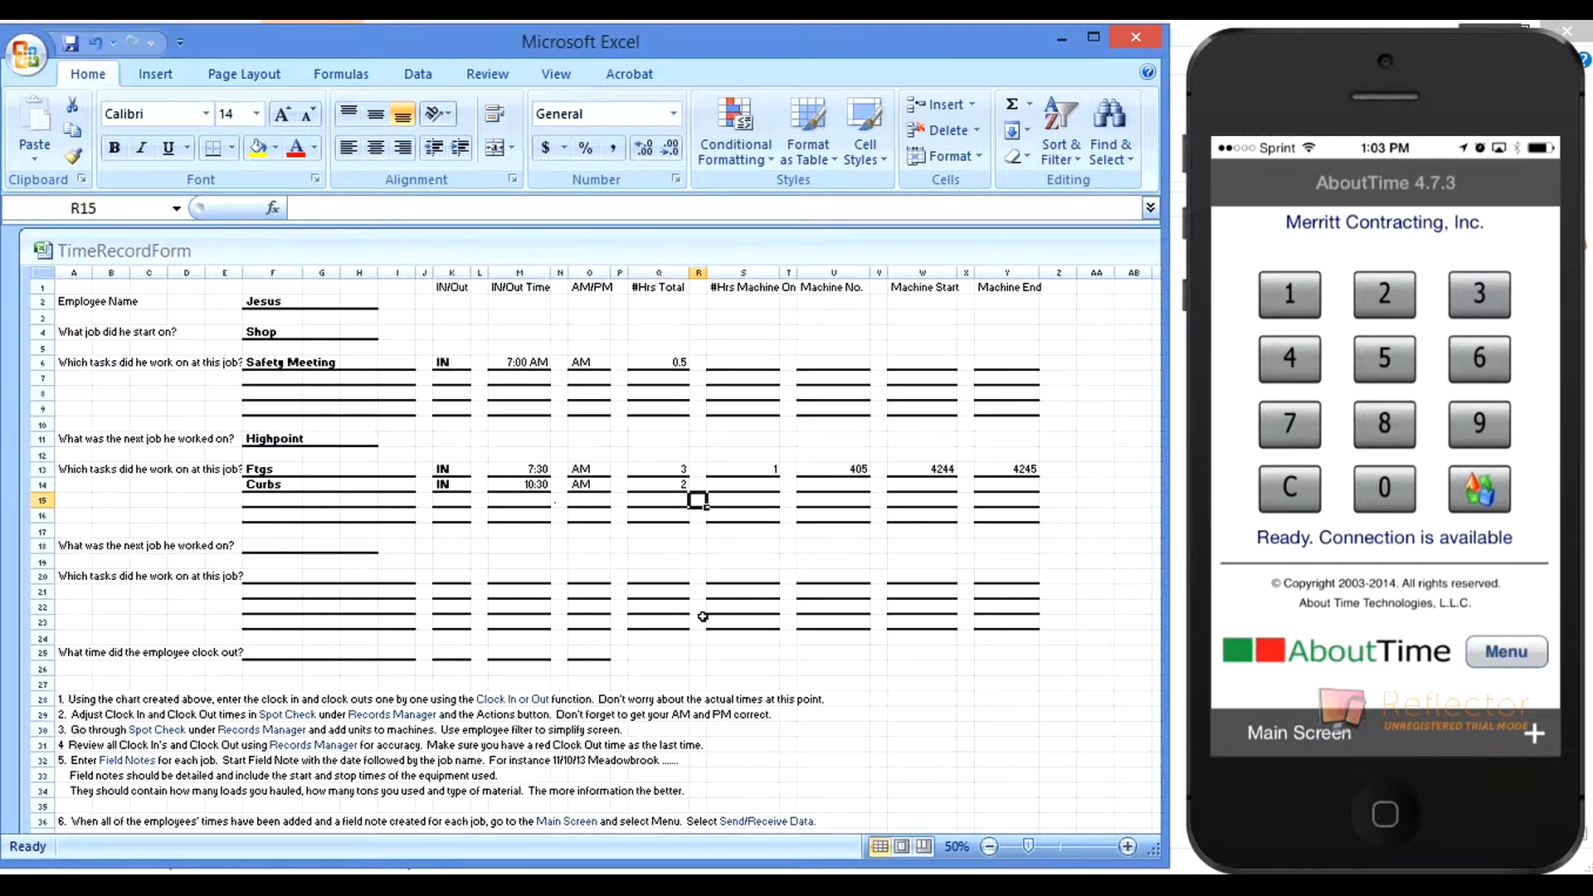
pyautogui.press('Left')
pyautogui.press('Left')
pyautogui.press('Left')
pyautogui.press('Left')
pyautogui.press('Left')
pyautogui.press('Left')
pyautogui.press('Left')
pyautogui.press('Left')
pyautogui.press('Left')
pyautogui.press('Left')
pyautogui.press('Left')
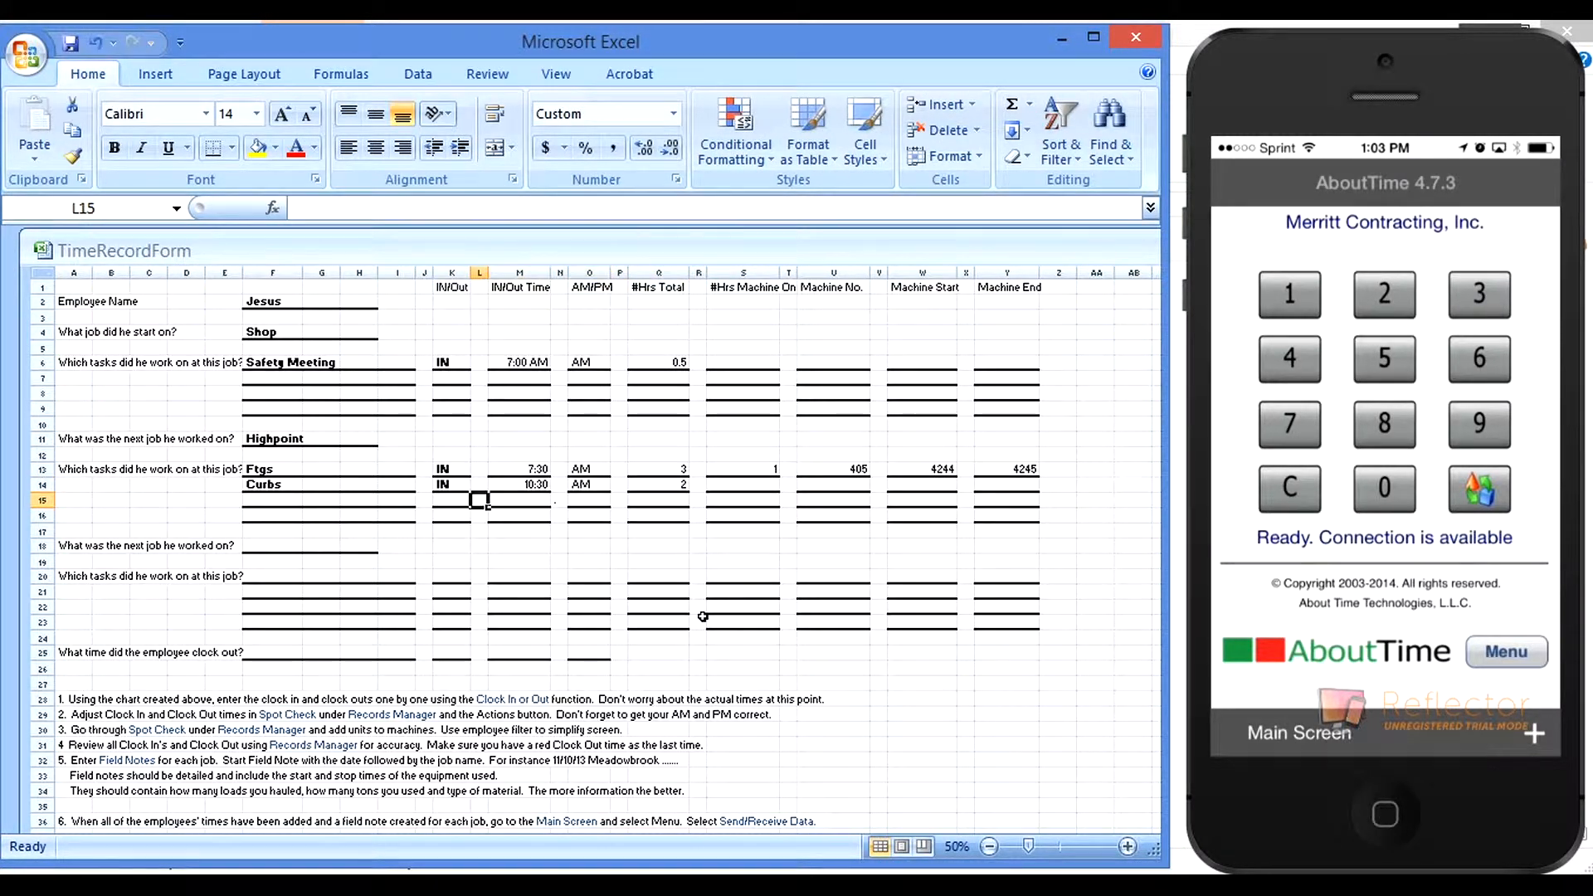
pyautogui.press('Left')
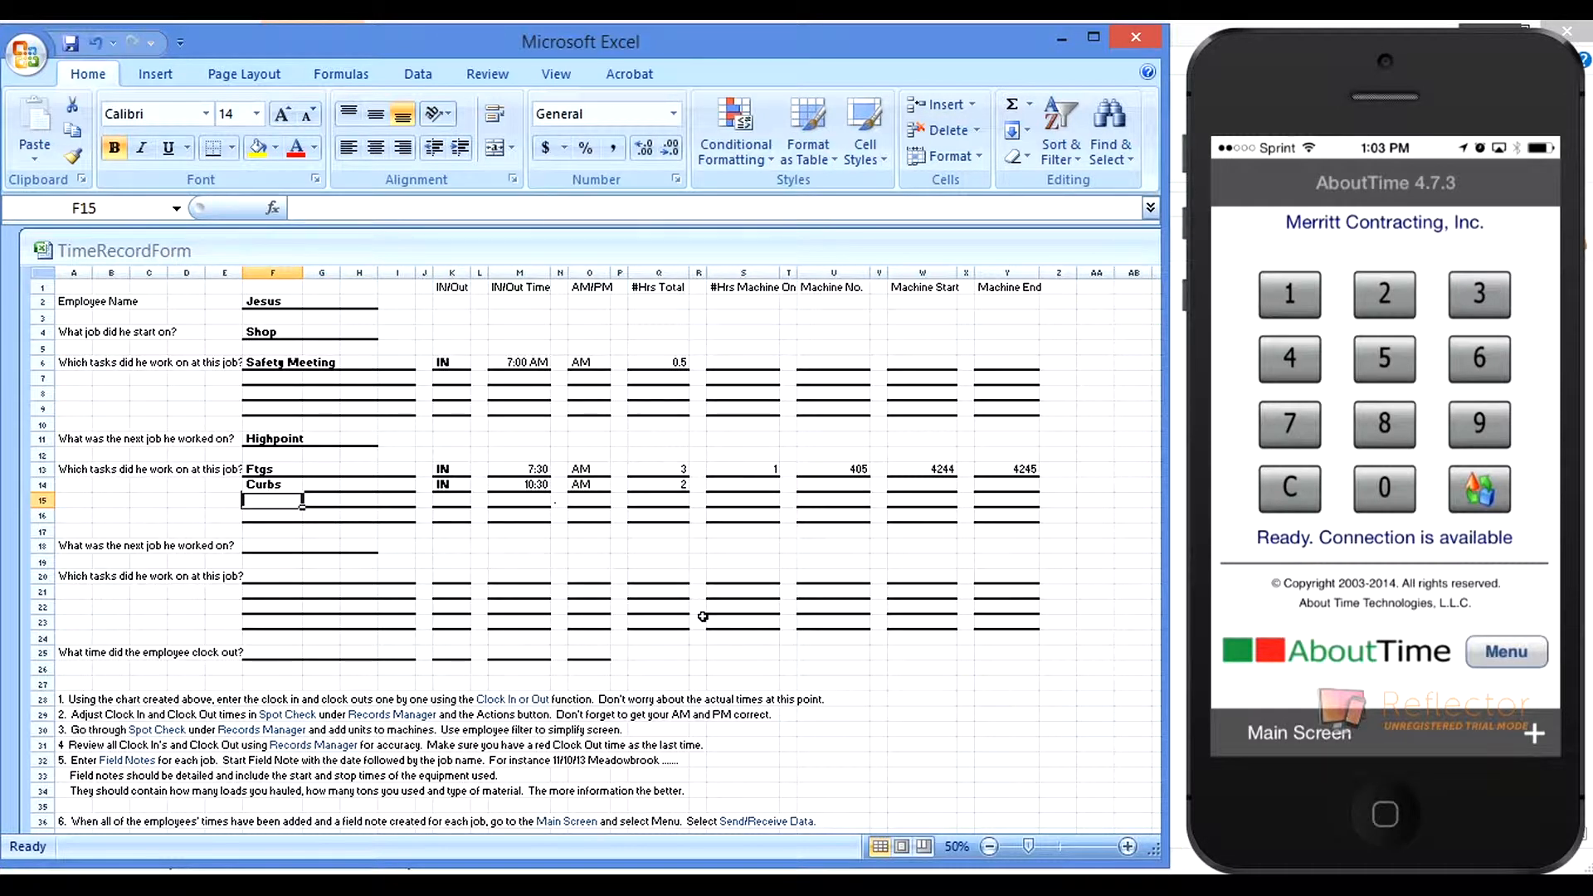
pyautogui.write('Curbs')
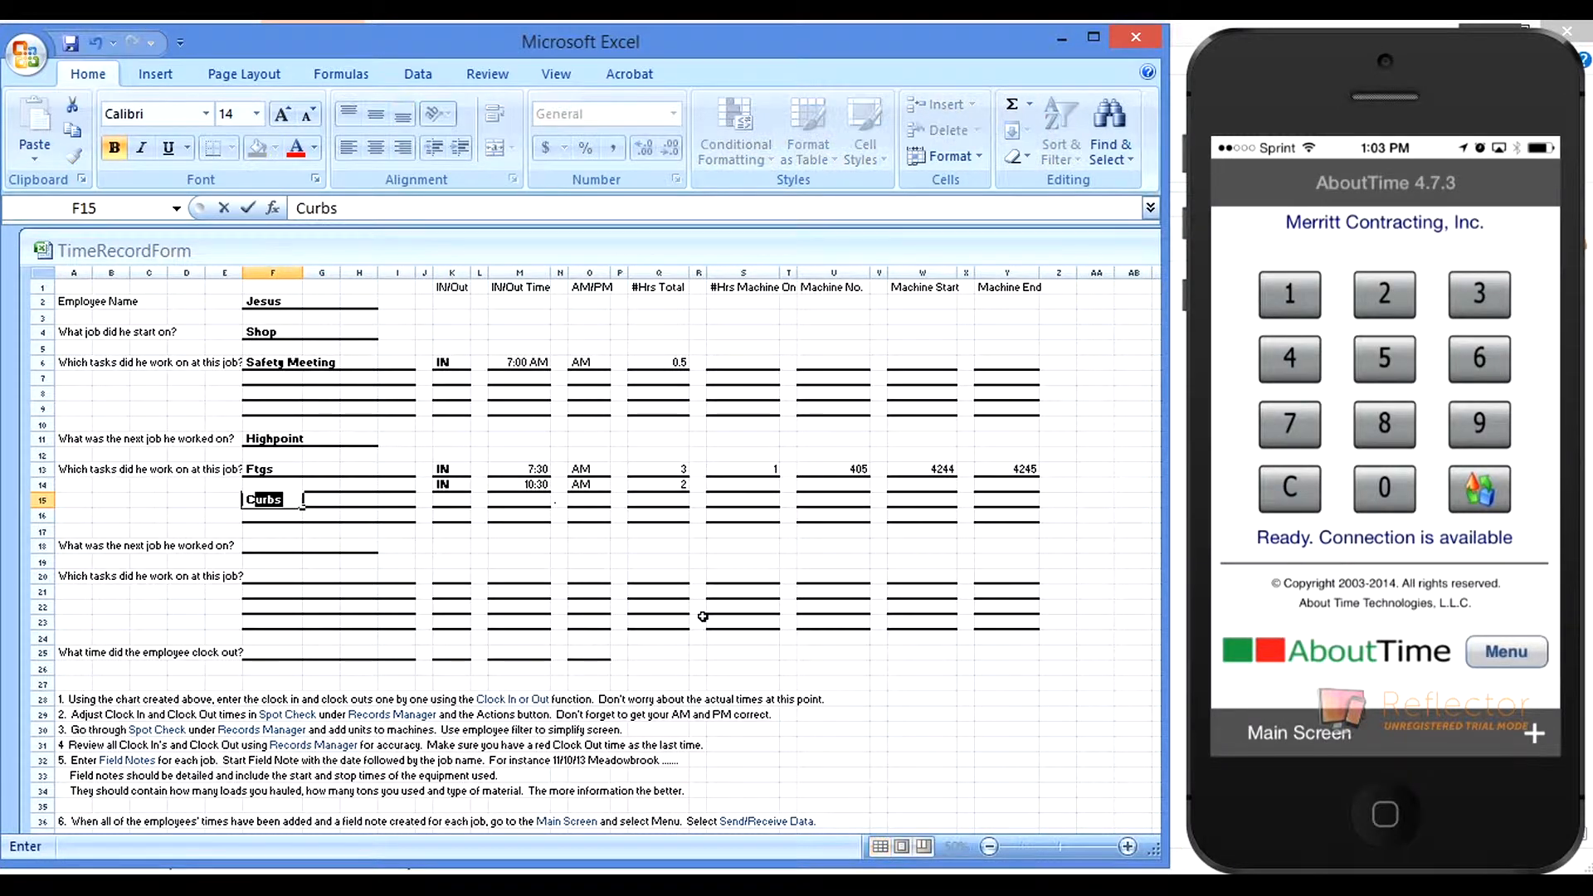
pyautogui.press('Right')
pyautogui.press('Right')
pyautogui.press('Right')
pyautogui.press('Right')
pyautogui.press('Right')
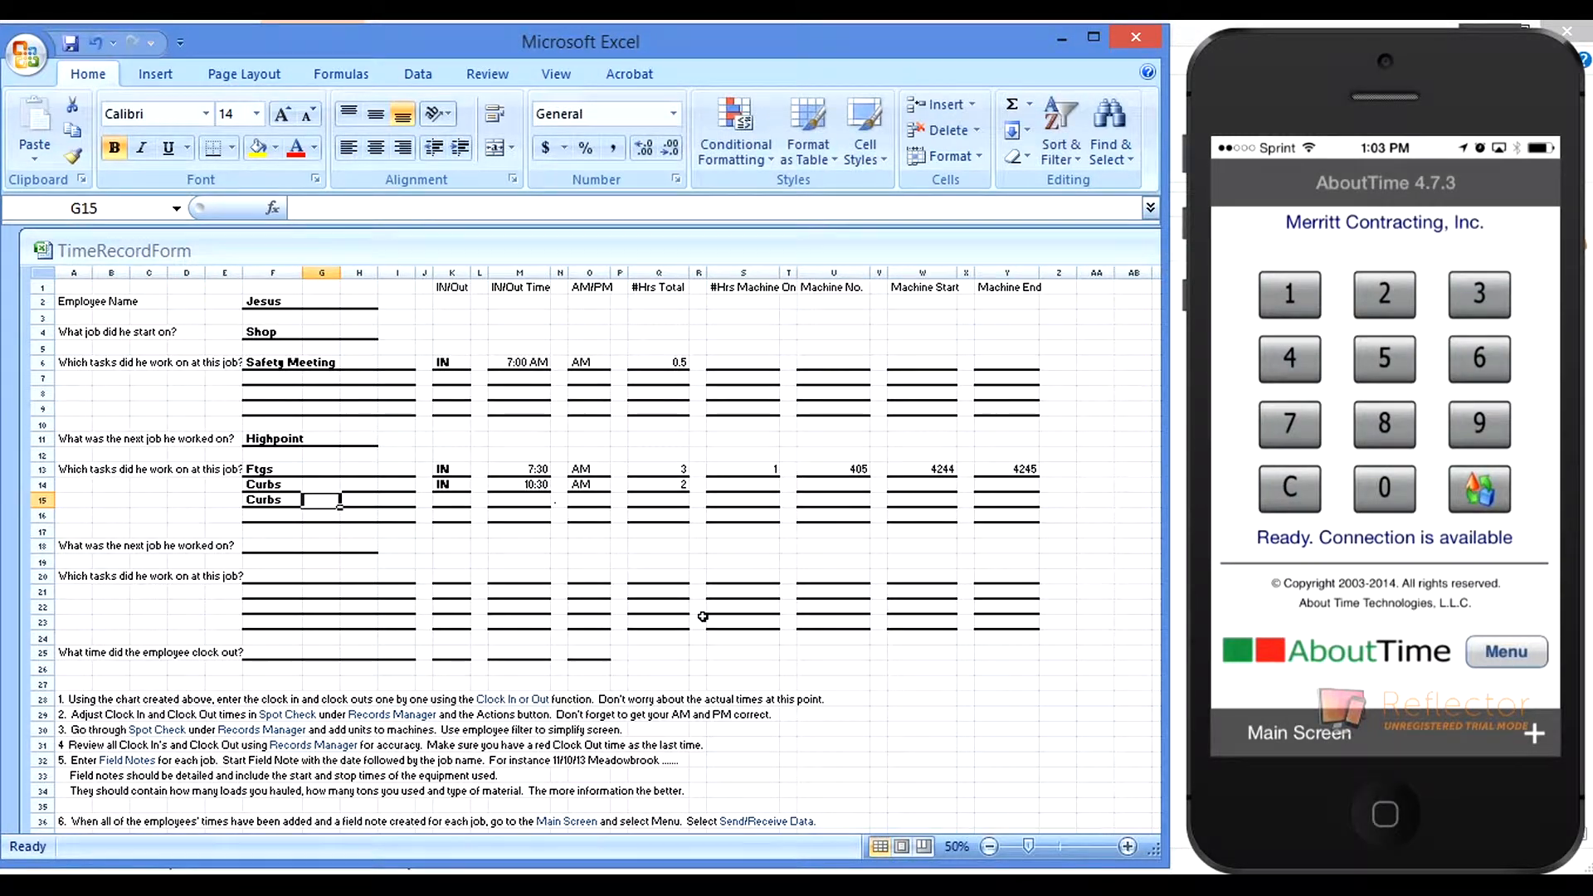
pyautogui.write('OUT')
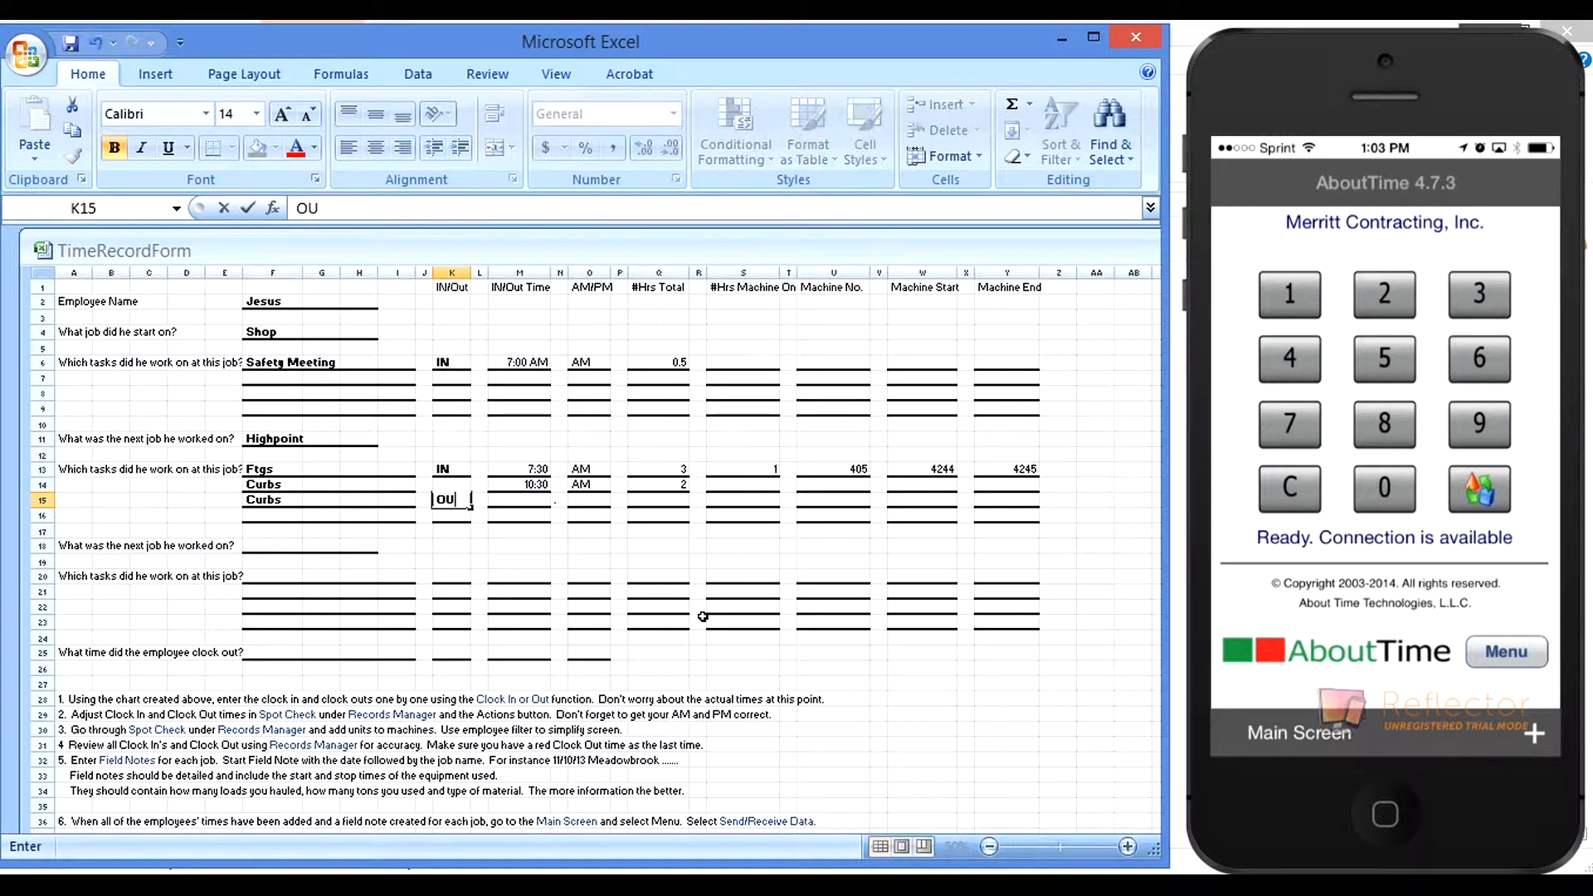
# - Record 12:30 PM as the Curbs clock-out time in row 15, with PM in the AM/PM column
pyautogui.press('Right')
pyautogui.press('Right')
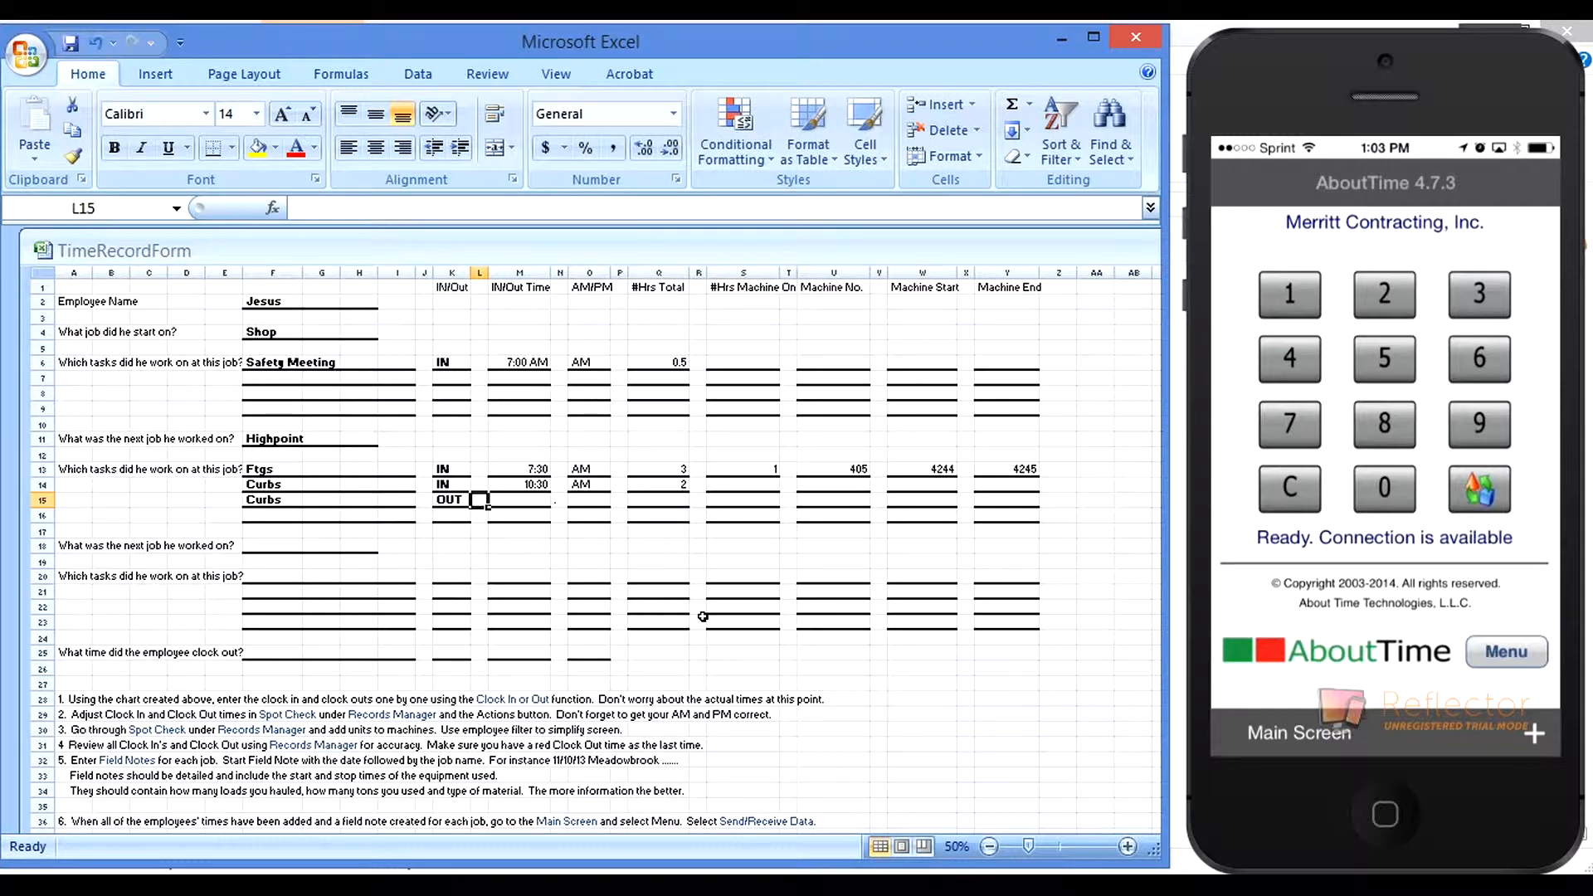
pyautogui.write('12:30 pm')
pyautogui.press('Right')
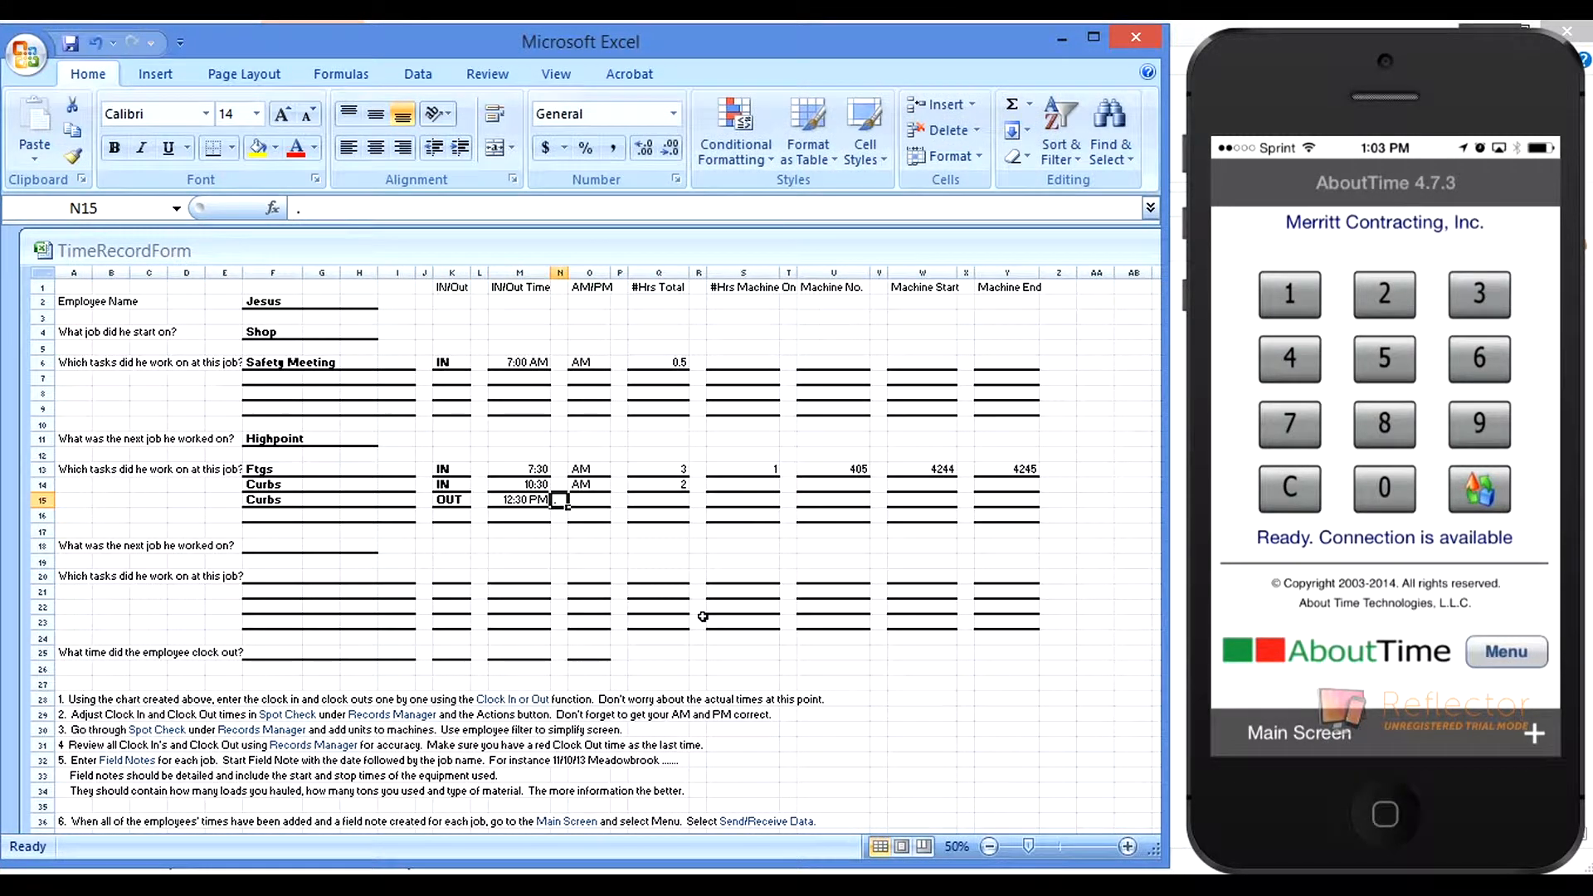
pyautogui.press('Right')
pyautogui.write('PM')
# - Enter 0.5 total hours for the Curbs OUT entry in row 15
pyautogui.press('Right')
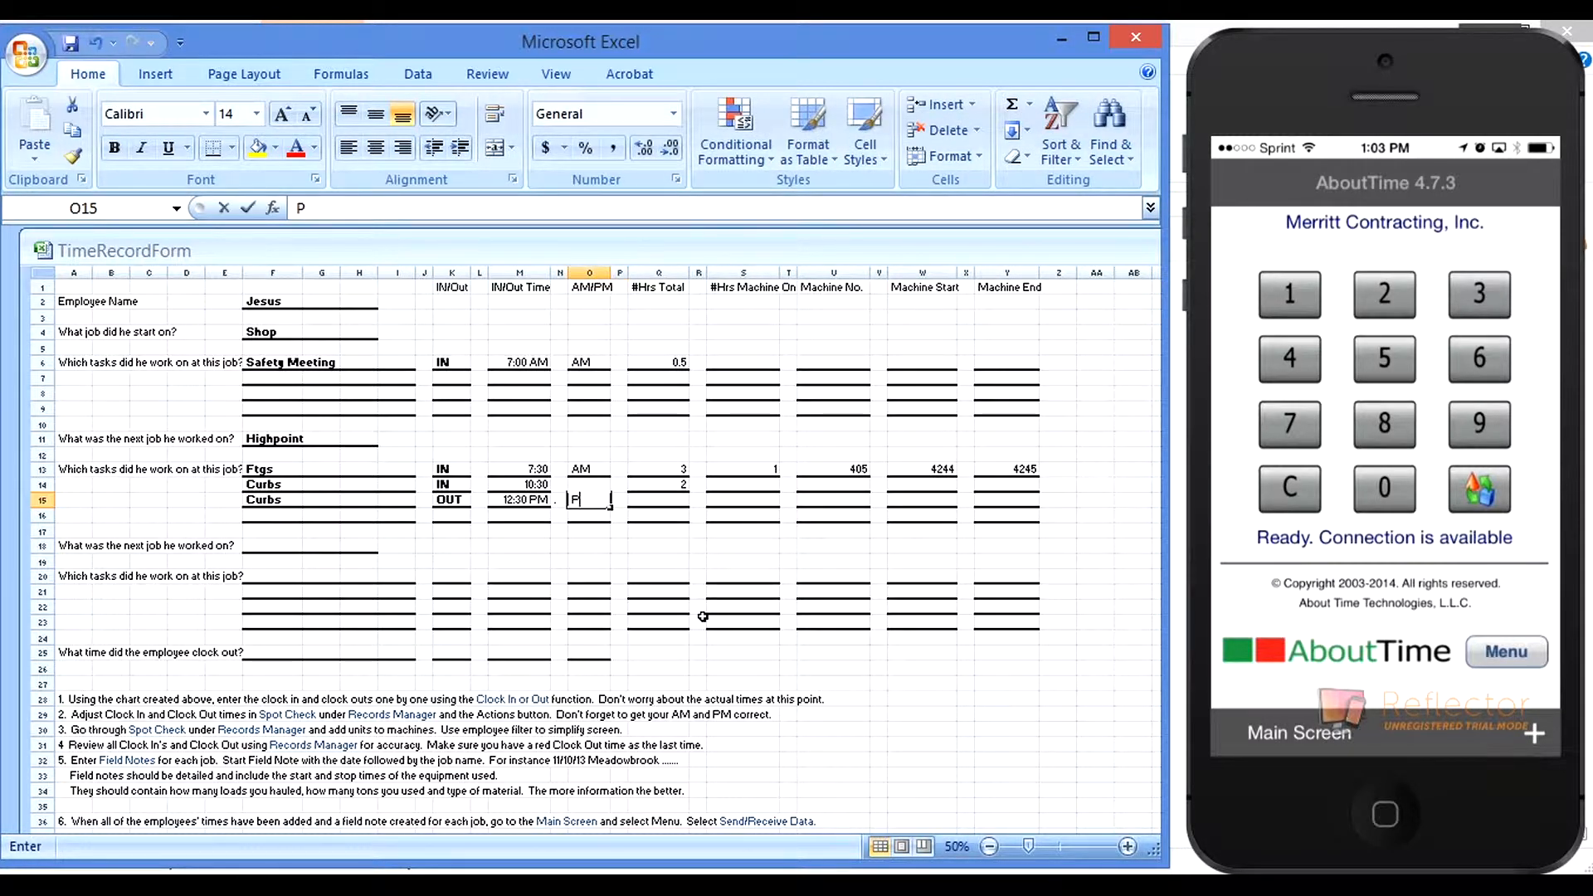
pyautogui.press('Right')
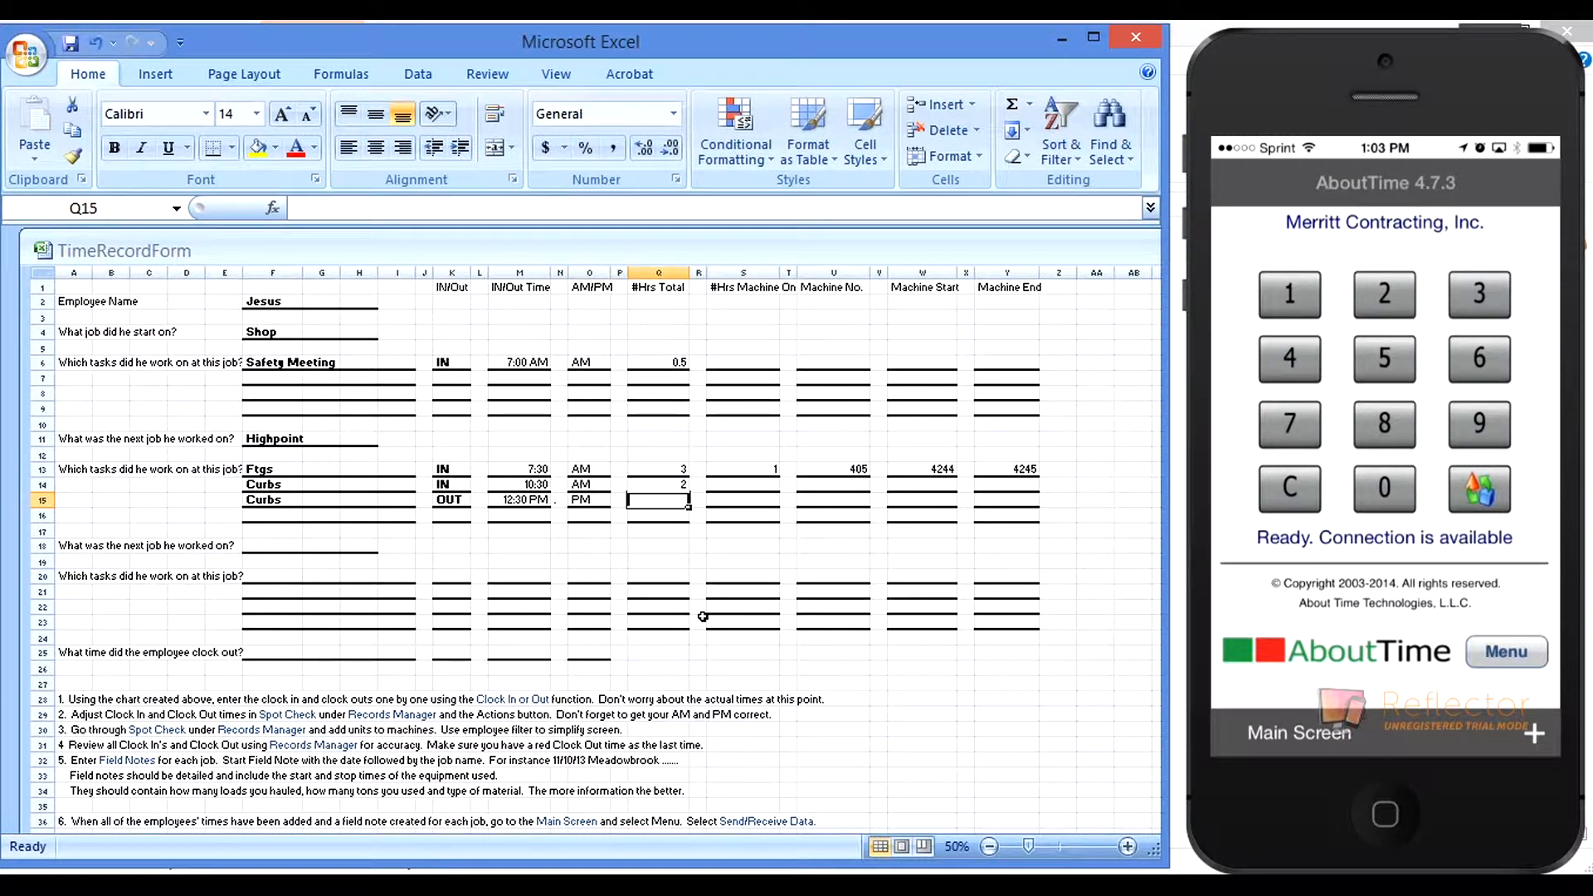
pyautogui.write('.5')
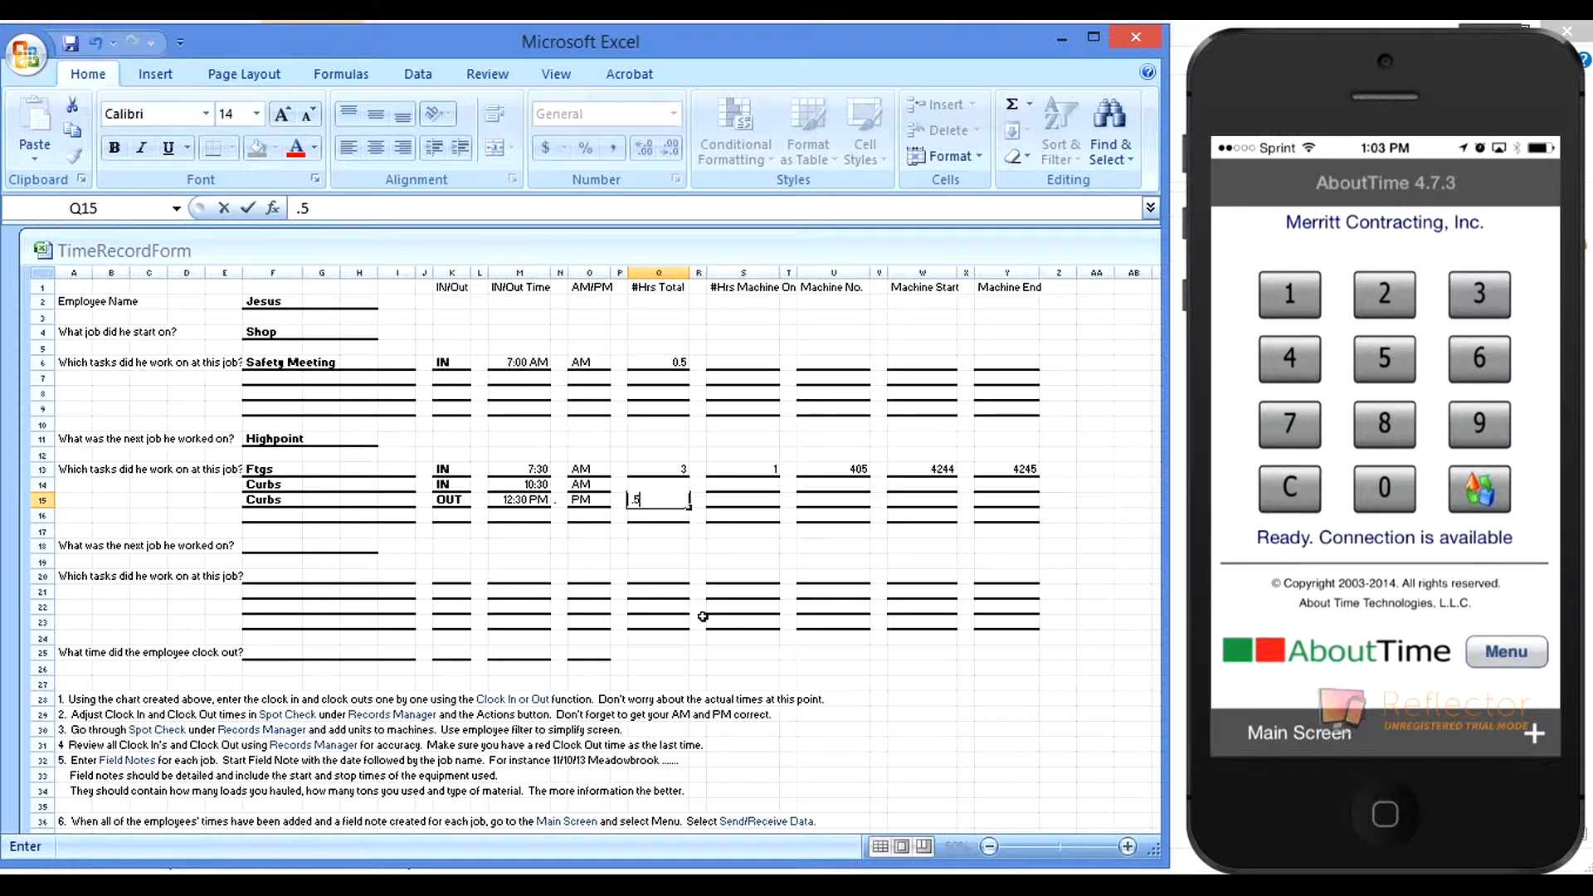
pyautogui.press('Return')
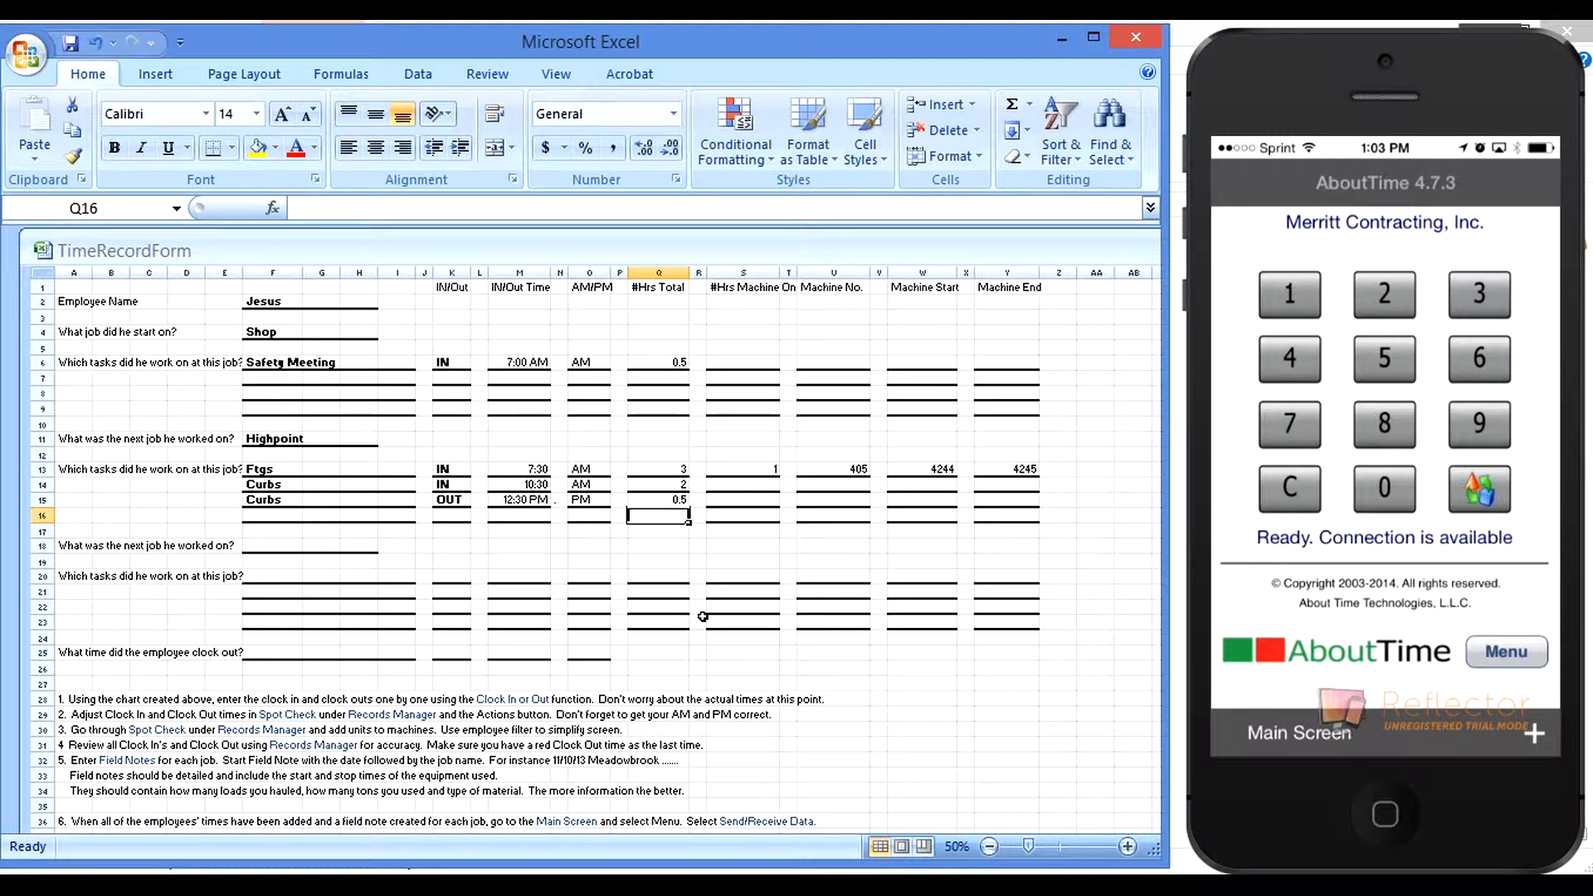
# - Enter Lunch in row 16, below the Curbs OUT entry in the Highpoint task list
pyautogui.press('Left')
pyautogui.press('Left')
pyautogui.press('Left')
pyautogui.press('Left')
pyautogui.press('Left')
pyautogui.press('Left')
pyautogui.press('Left')
pyautogui.press('Left')
pyautogui.press('Left')
pyautogui.press('Left')
pyautogui.press('Left')
pyautogui.press('Left')
pyautogui.press('Right')
pyautogui.write('Lunch')
pyautogui.press('Return')
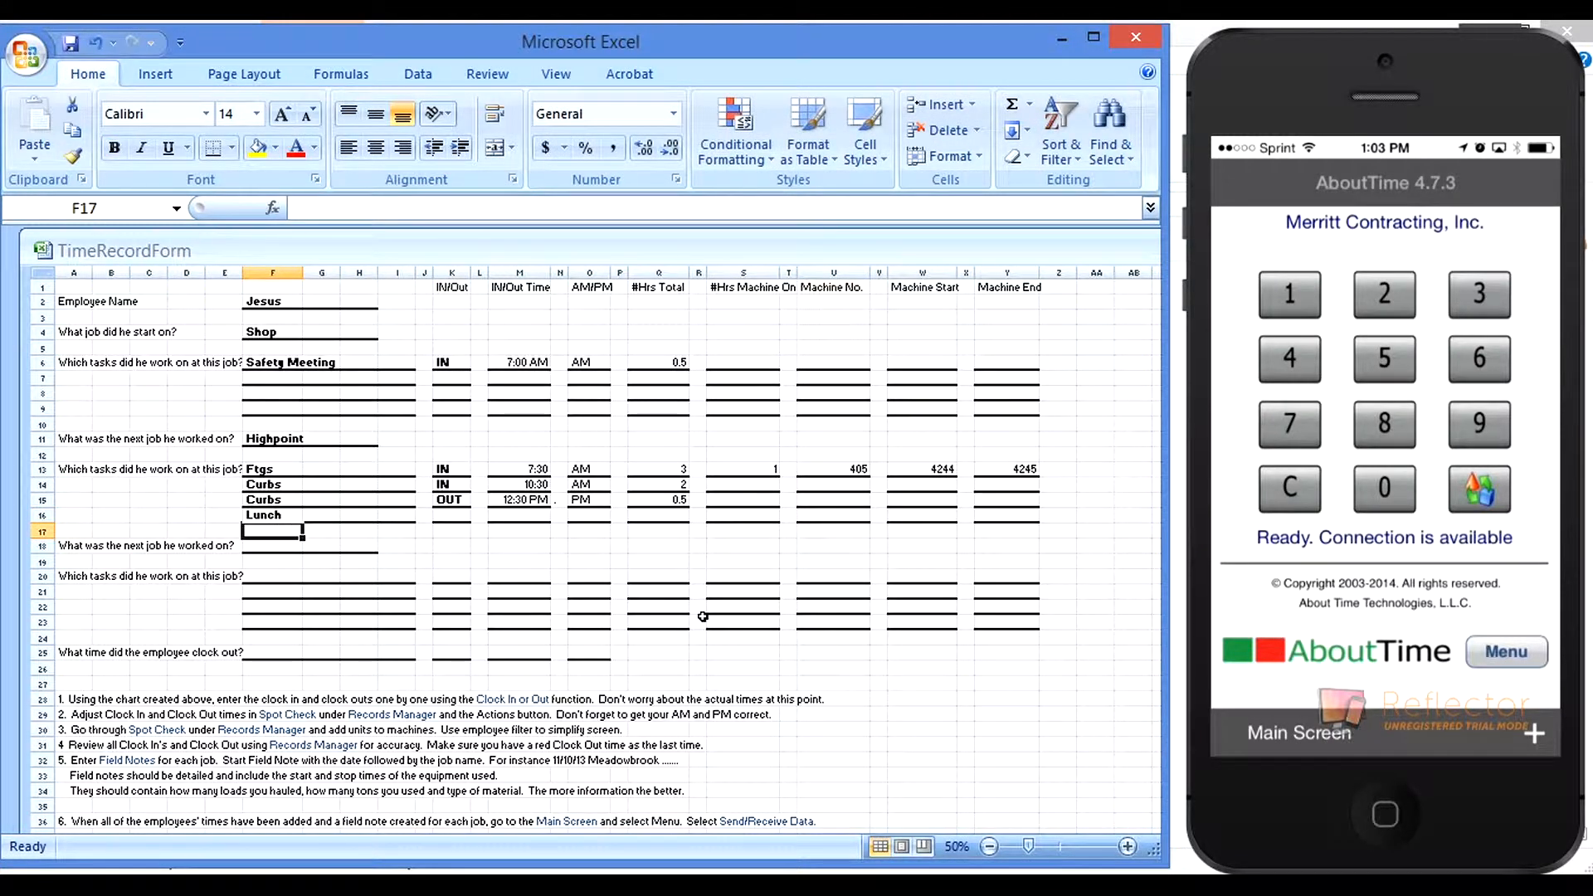
# - Enter 0.5 total hours for Lunch in row 16
pyautogui.press('Return')
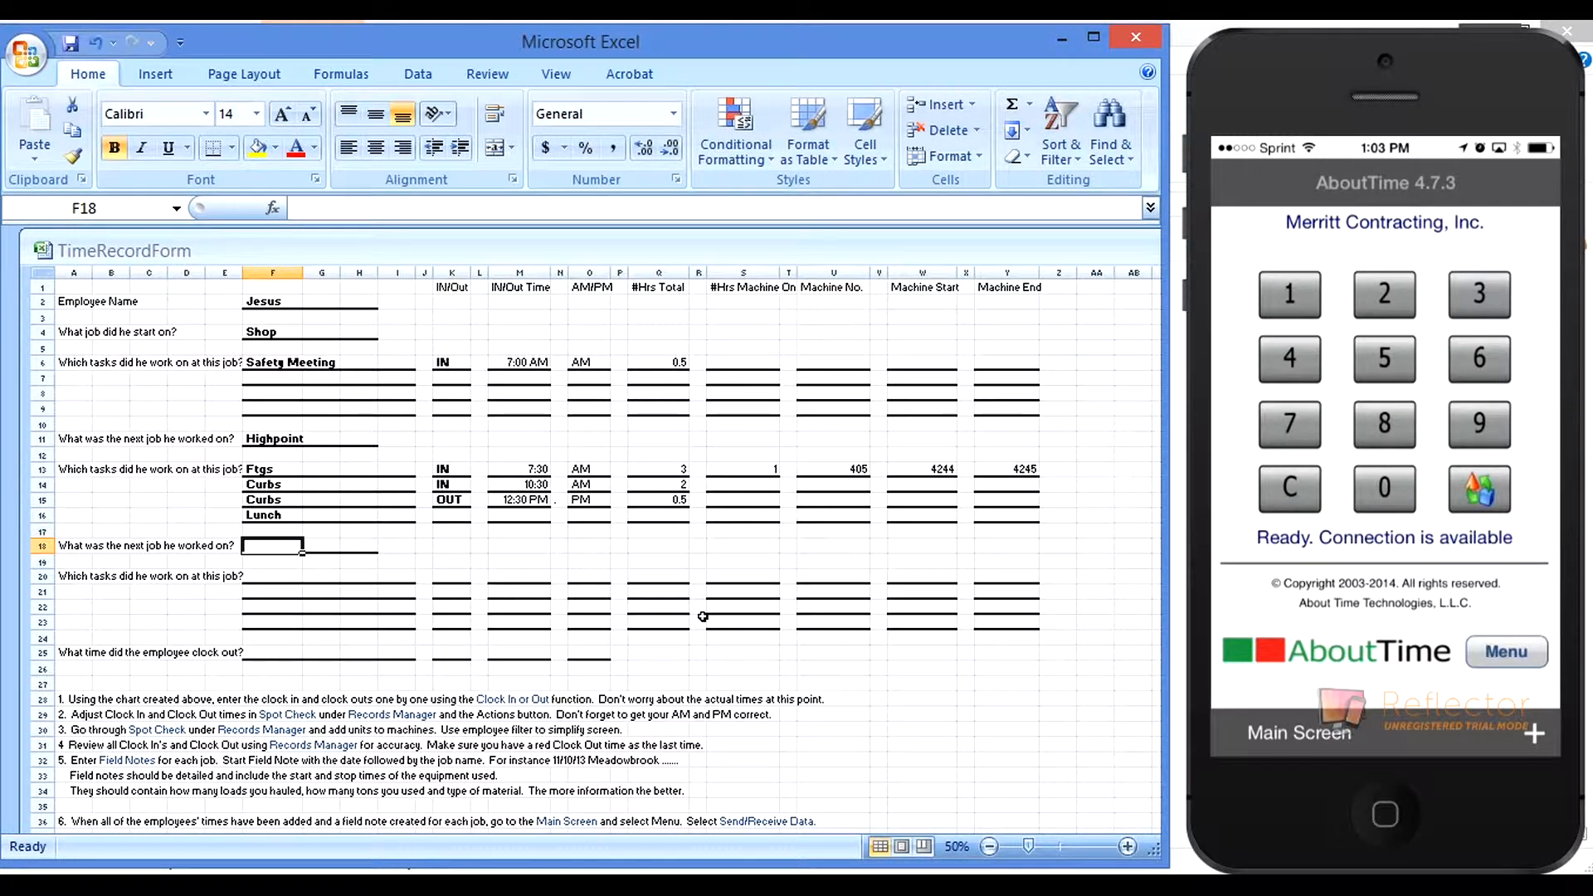
pyautogui.press('Up')
pyautogui.press('Up')
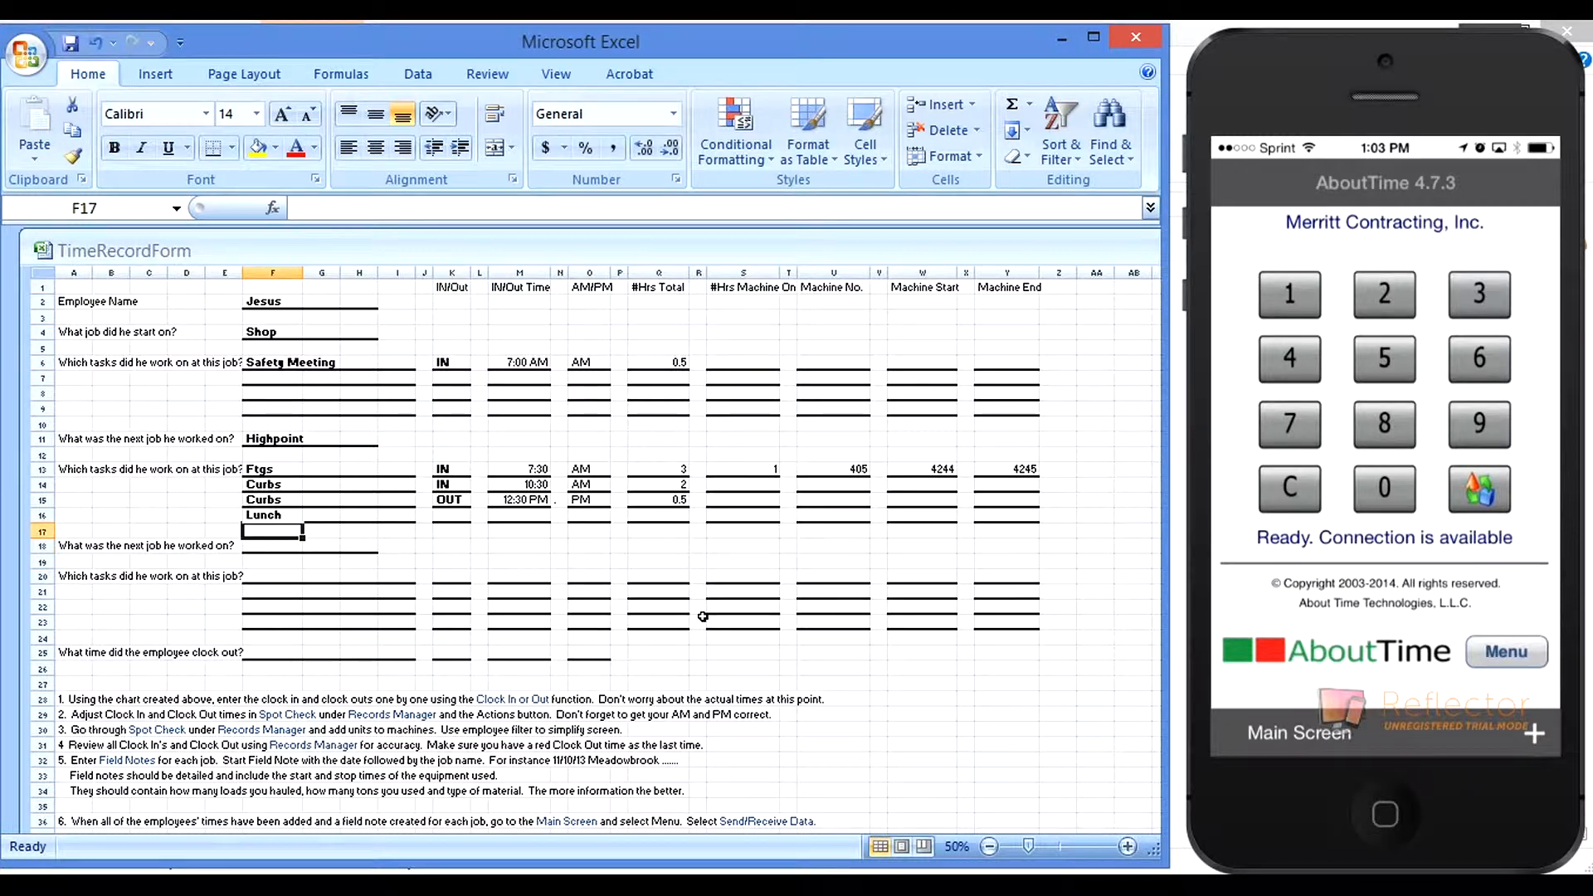
pyautogui.press('Right')
pyautogui.press('Right')
pyautogui.press('Right')
pyautogui.press('Right')
pyautogui.press('Right')
pyautogui.press('Right')
pyautogui.press('Right')
pyautogui.press('Right')
pyautogui.press('Right')
pyautogui.press('Right')
pyautogui.press('Right')
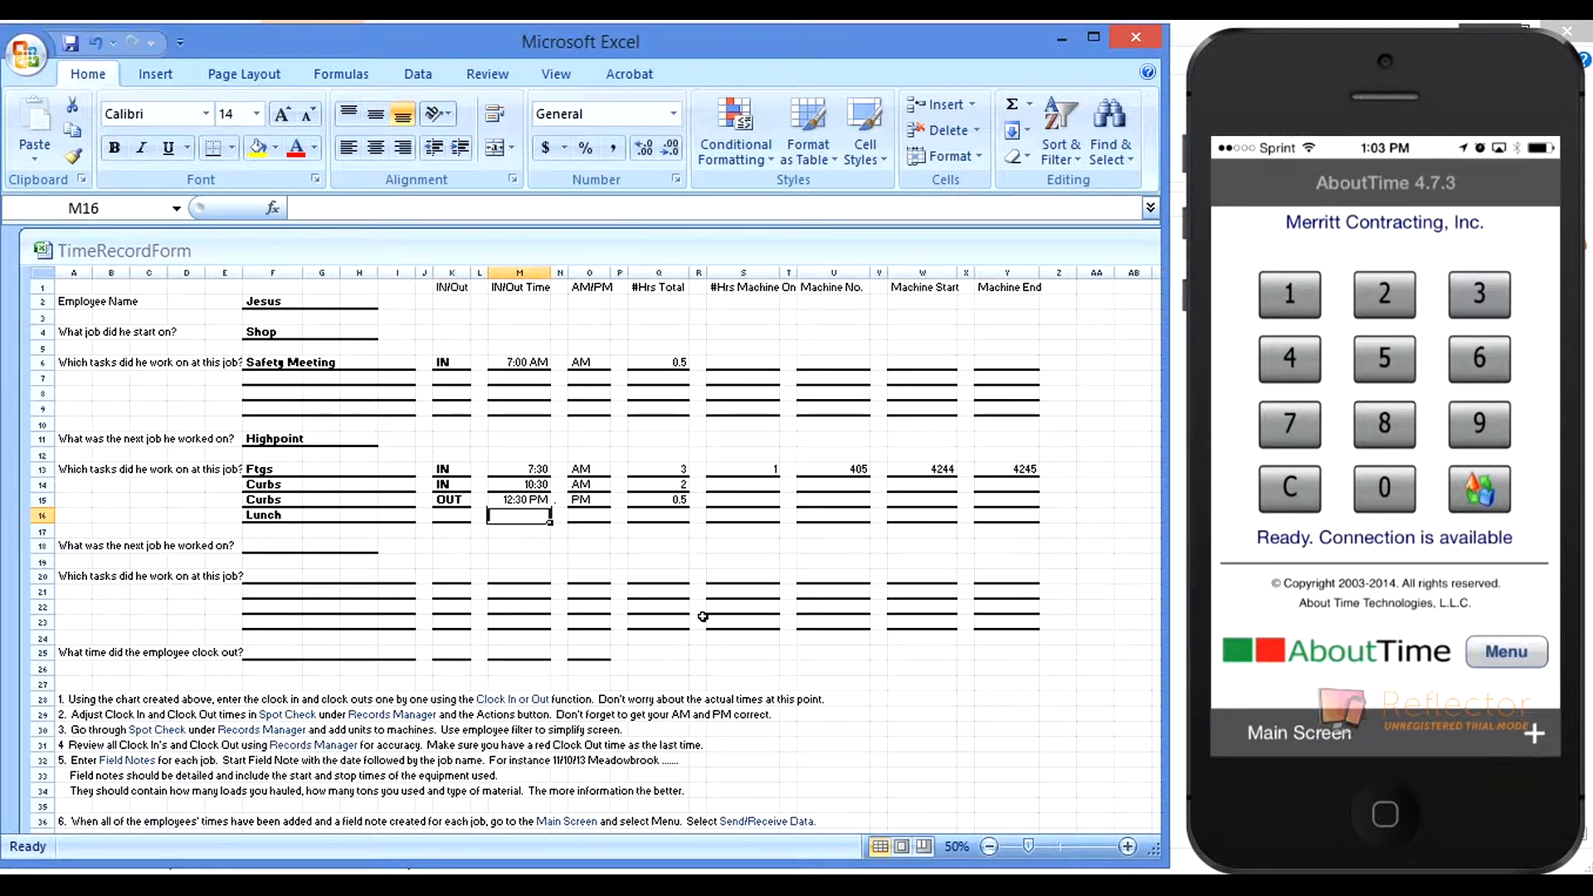
pyautogui.write('.5')
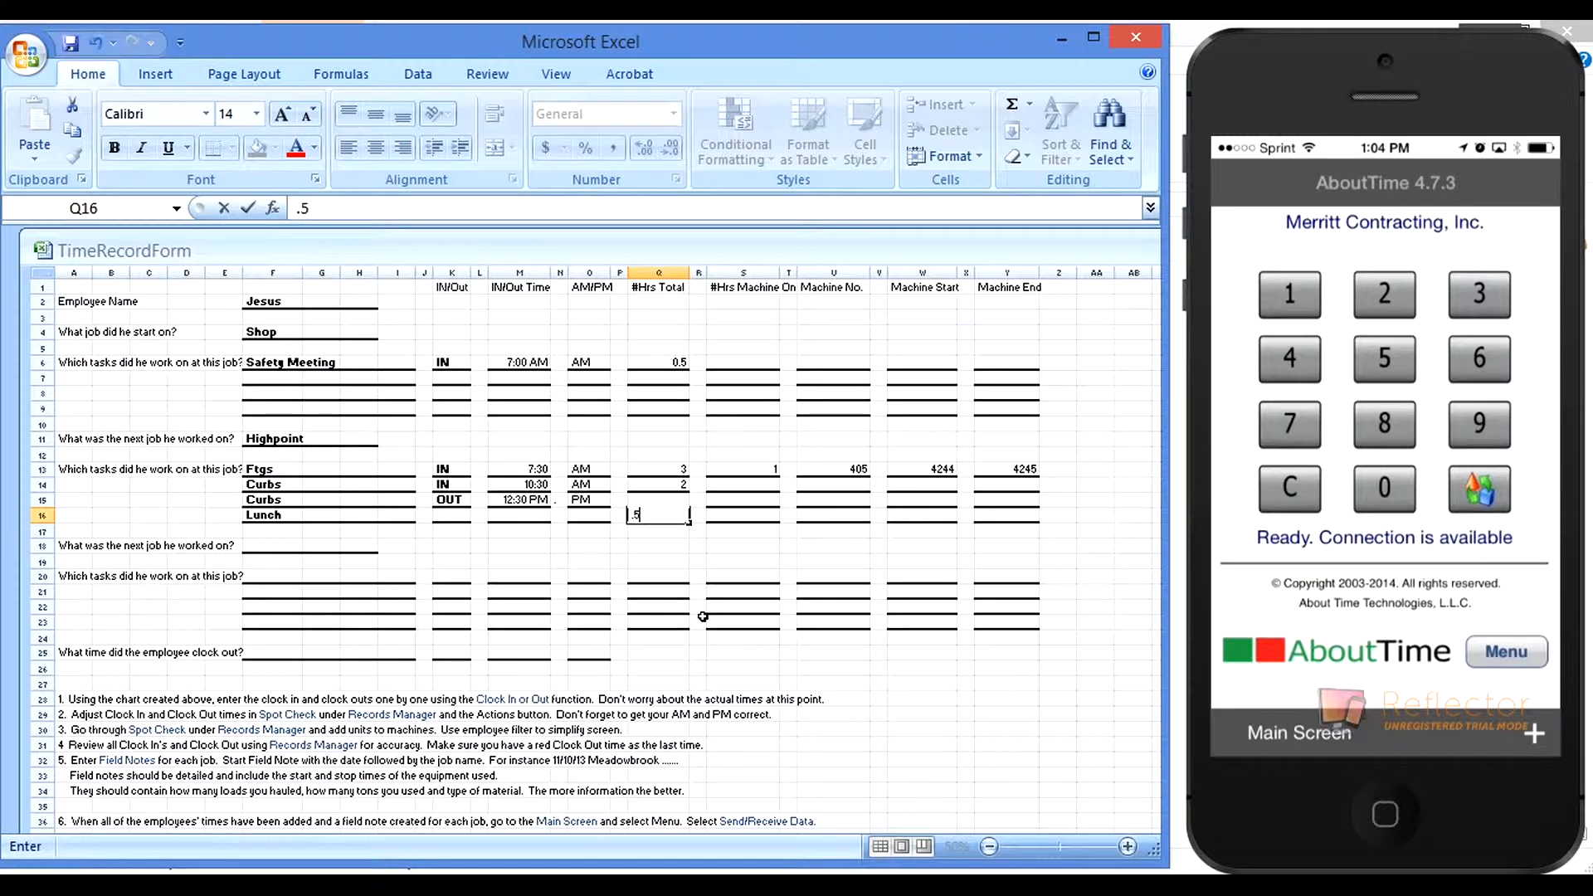
# - Replace the total hours of the Curbs OUT entry in row 15 with a single period
pyautogui.press('Up')
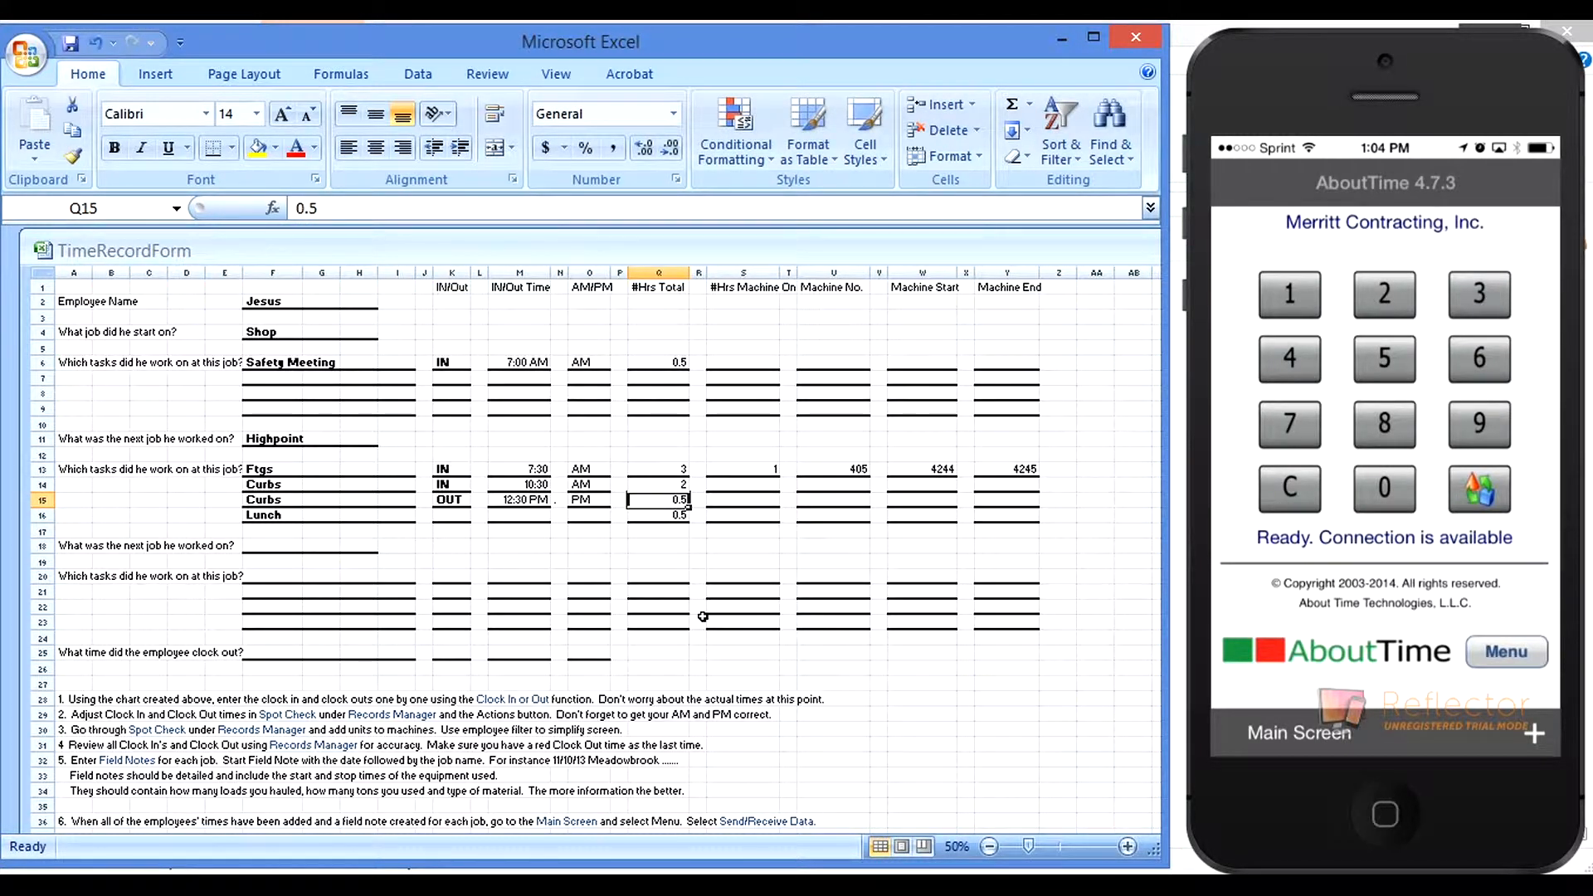
pyautogui.write('.')
pyautogui.press('Down')
# - Enter 456 LV as the next job worked on, in cell F18
pyautogui.press('Down')
pyautogui.press('Down')
pyautogui.press('Down')
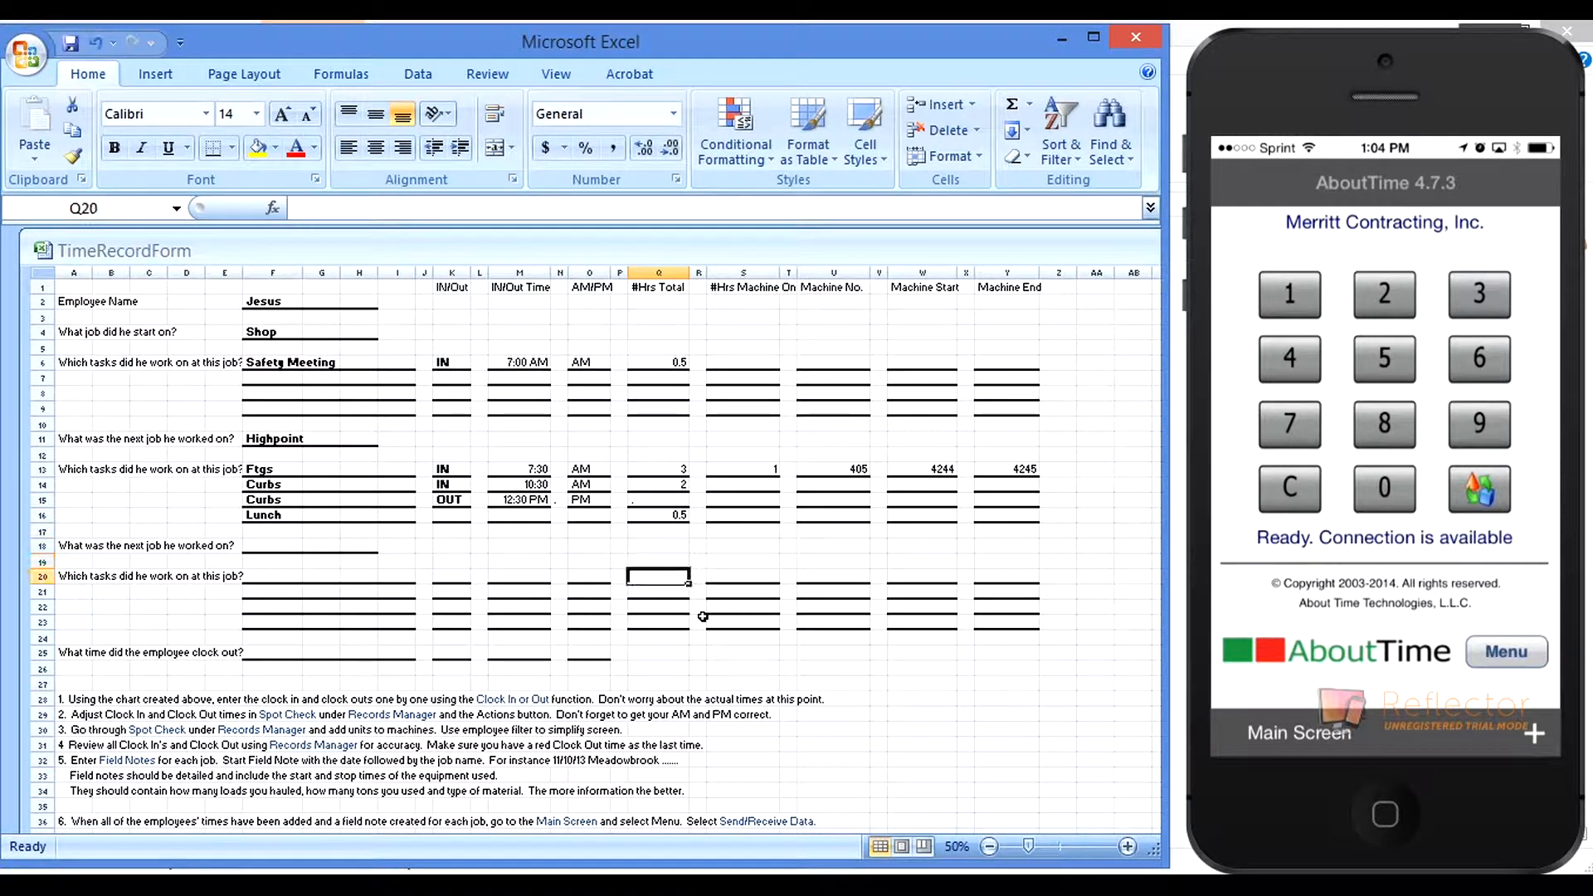
pyautogui.press('Up')
pyautogui.press('Up')
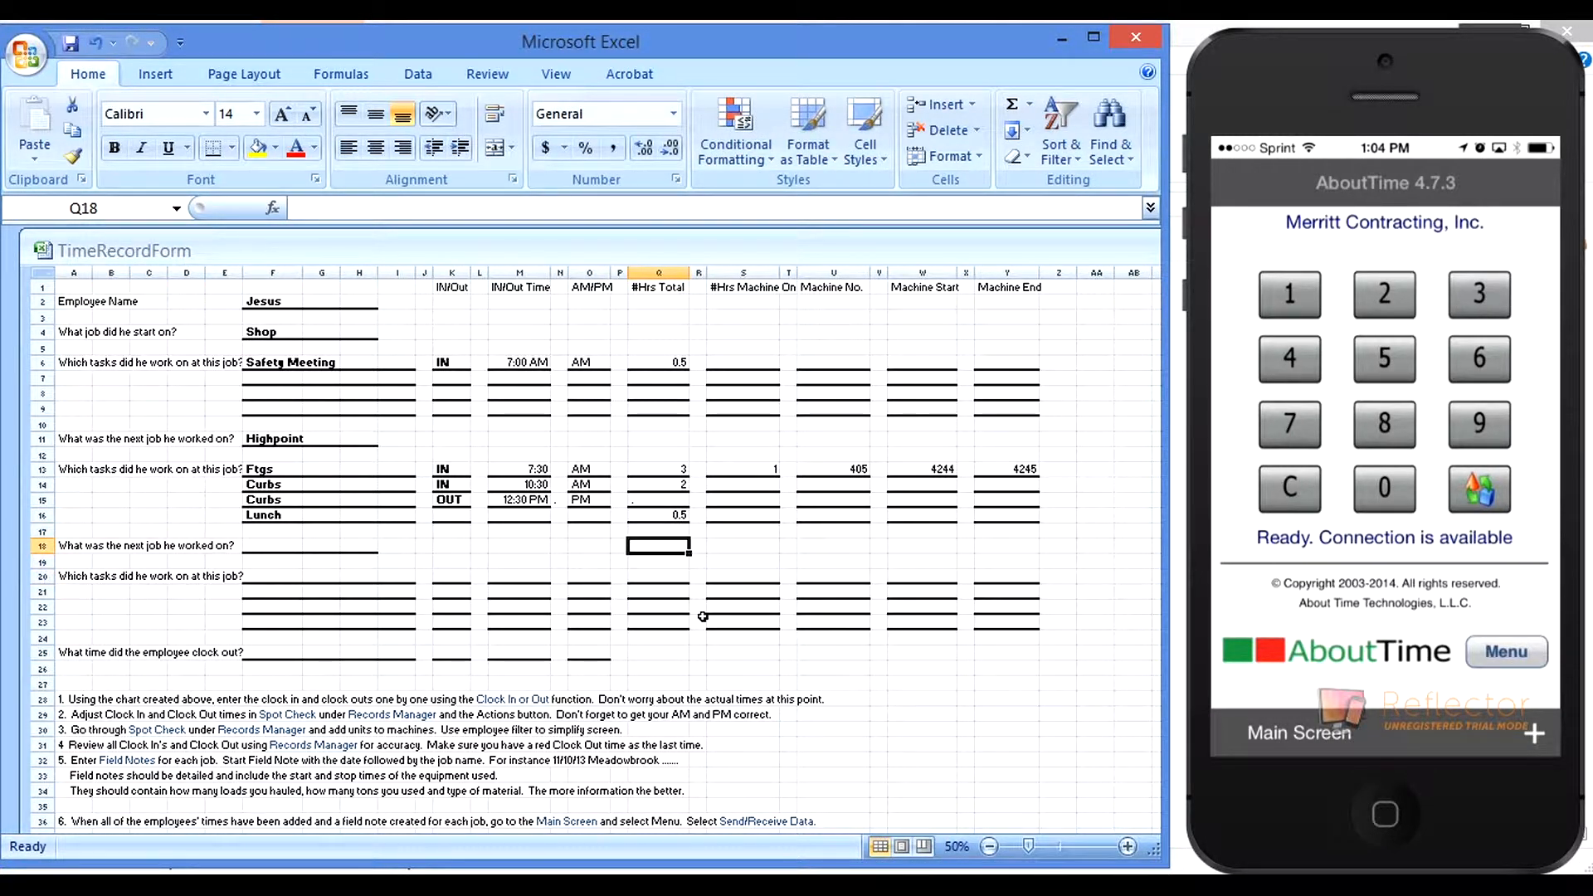
pyautogui.press('Down')
pyautogui.press('Left')
pyautogui.press('Left')
pyautogui.press('Left')
pyautogui.press('Left')
pyautogui.press('Left')
pyautogui.press('Left')
pyautogui.press('Left')
pyautogui.press('Left')
pyautogui.press('Left')
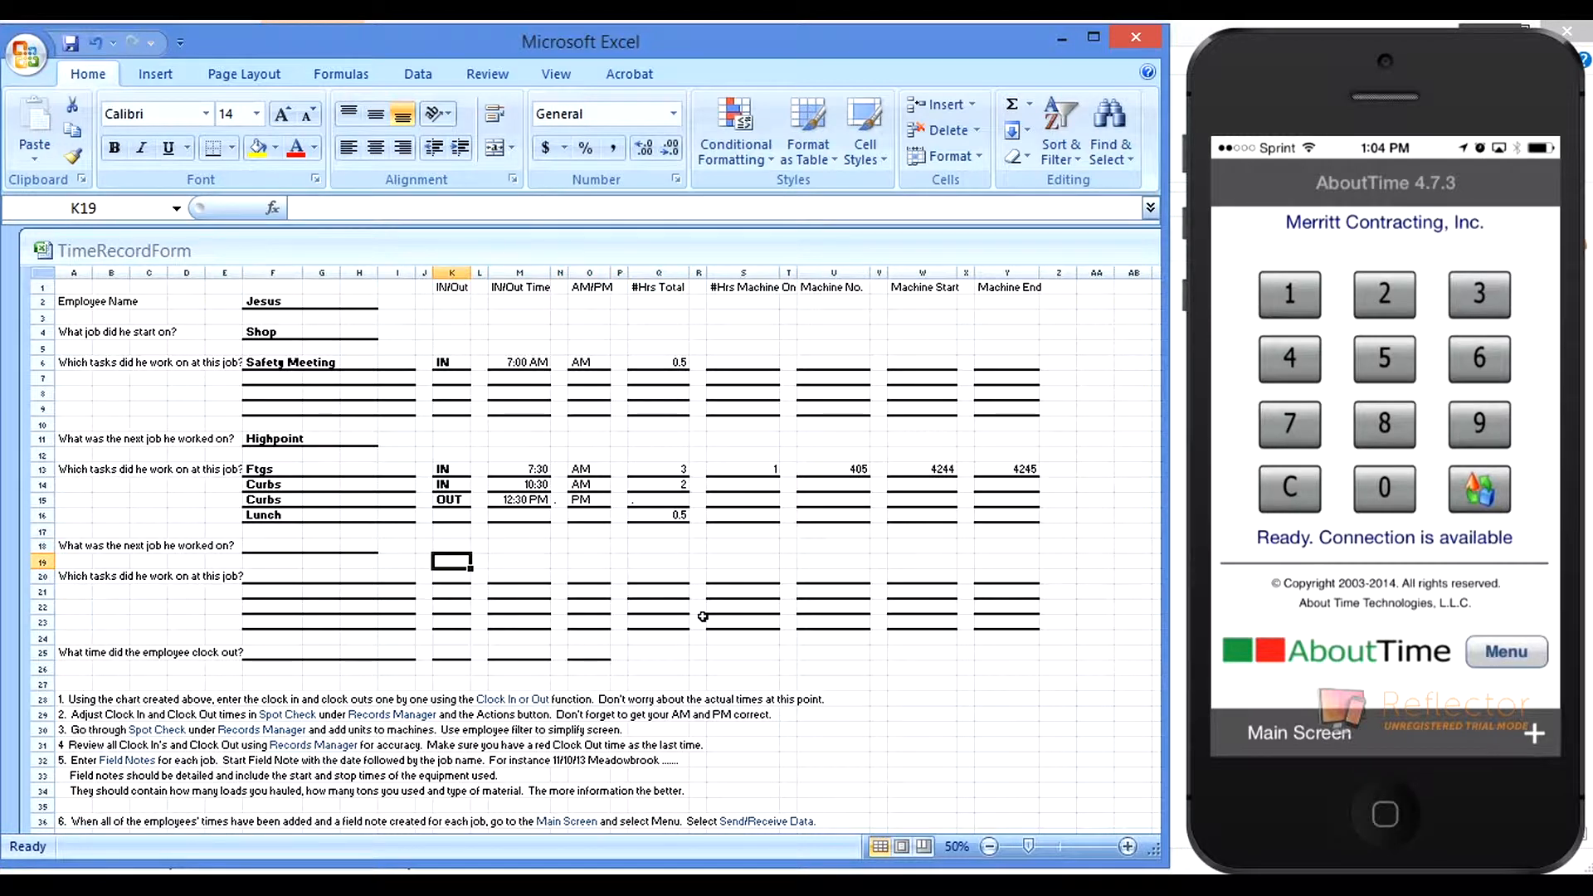
pyautogui.press('Left')
pyautogui.press('Left')
pyautogui.press('Left')
pyautogui.press('Right')
pyautogui.press('Up')
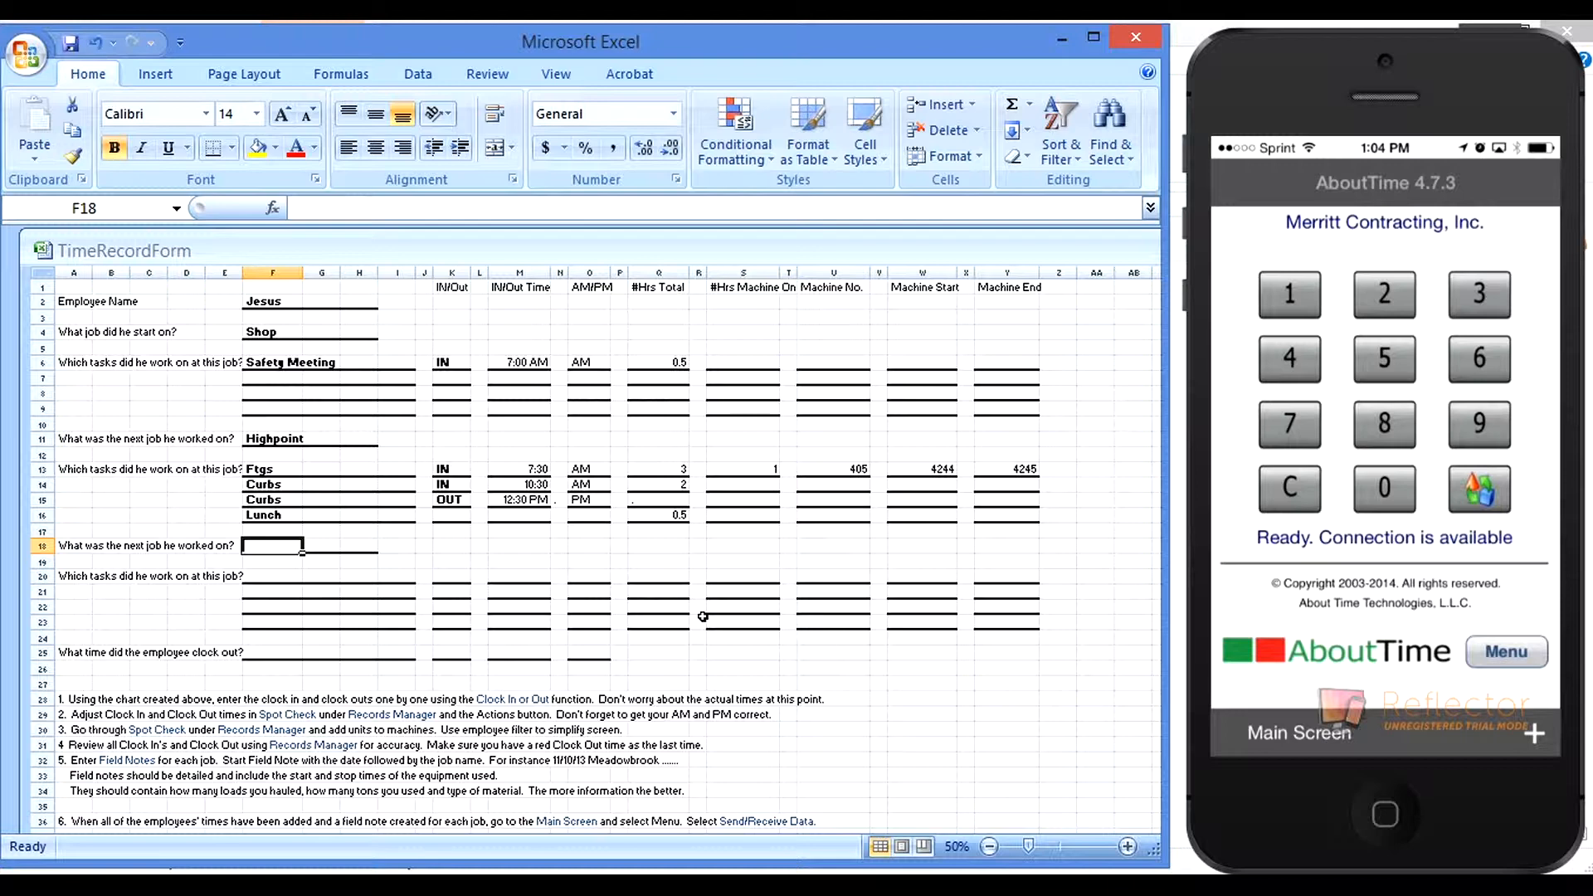
pyautogui.write('456 LV')
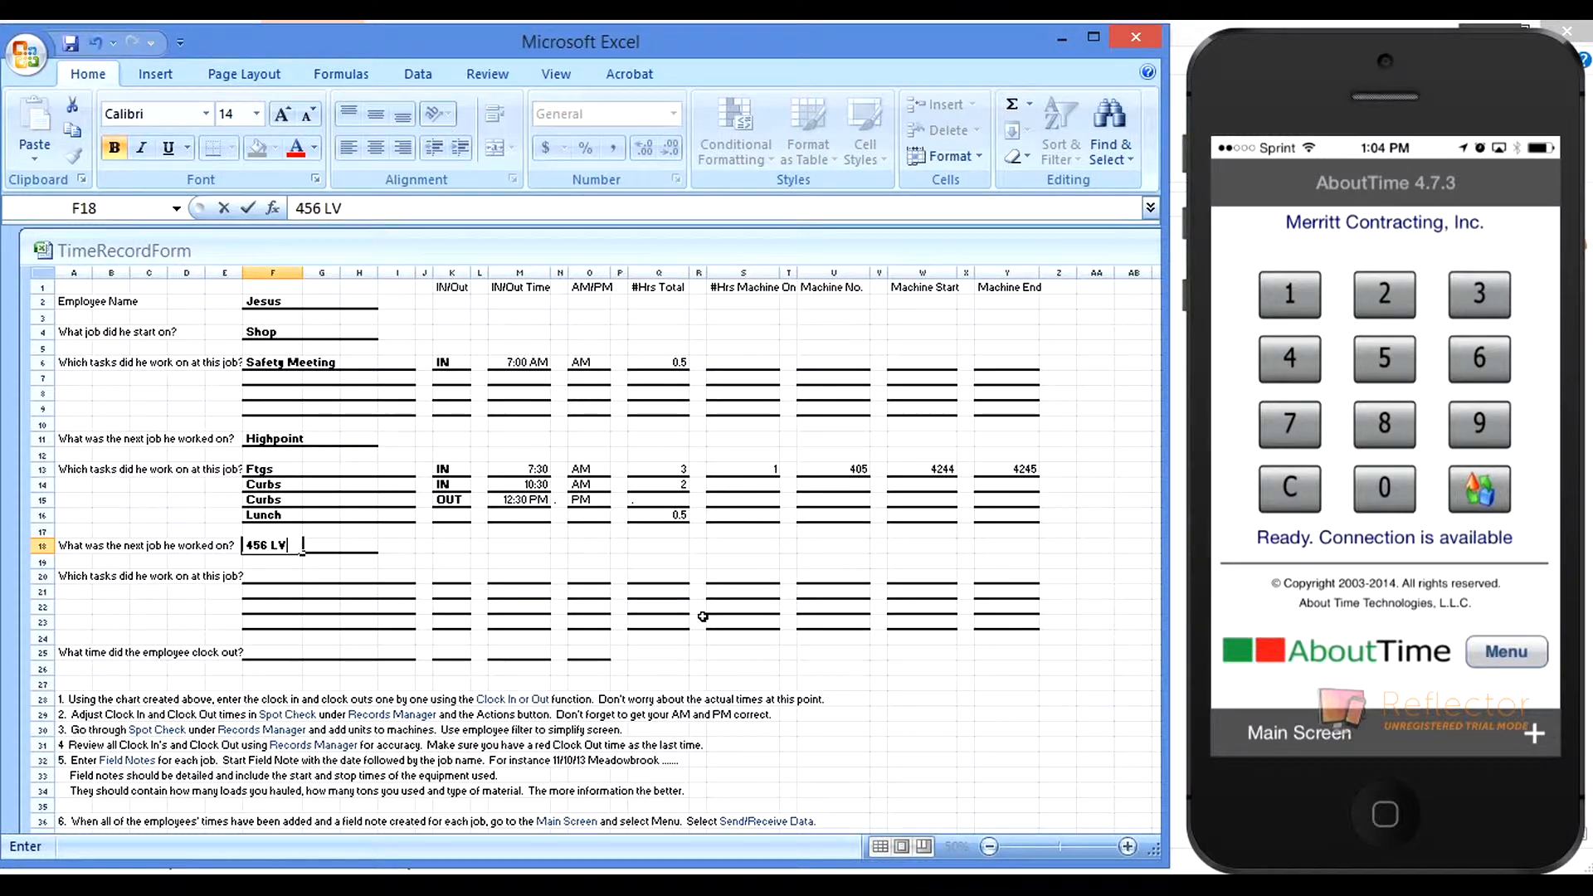
pyautogui.press('Return')
# - Enter Ftgs as the first task at the 456 LV job, in row 20, and mark it IN
pyautogui.press('Down')
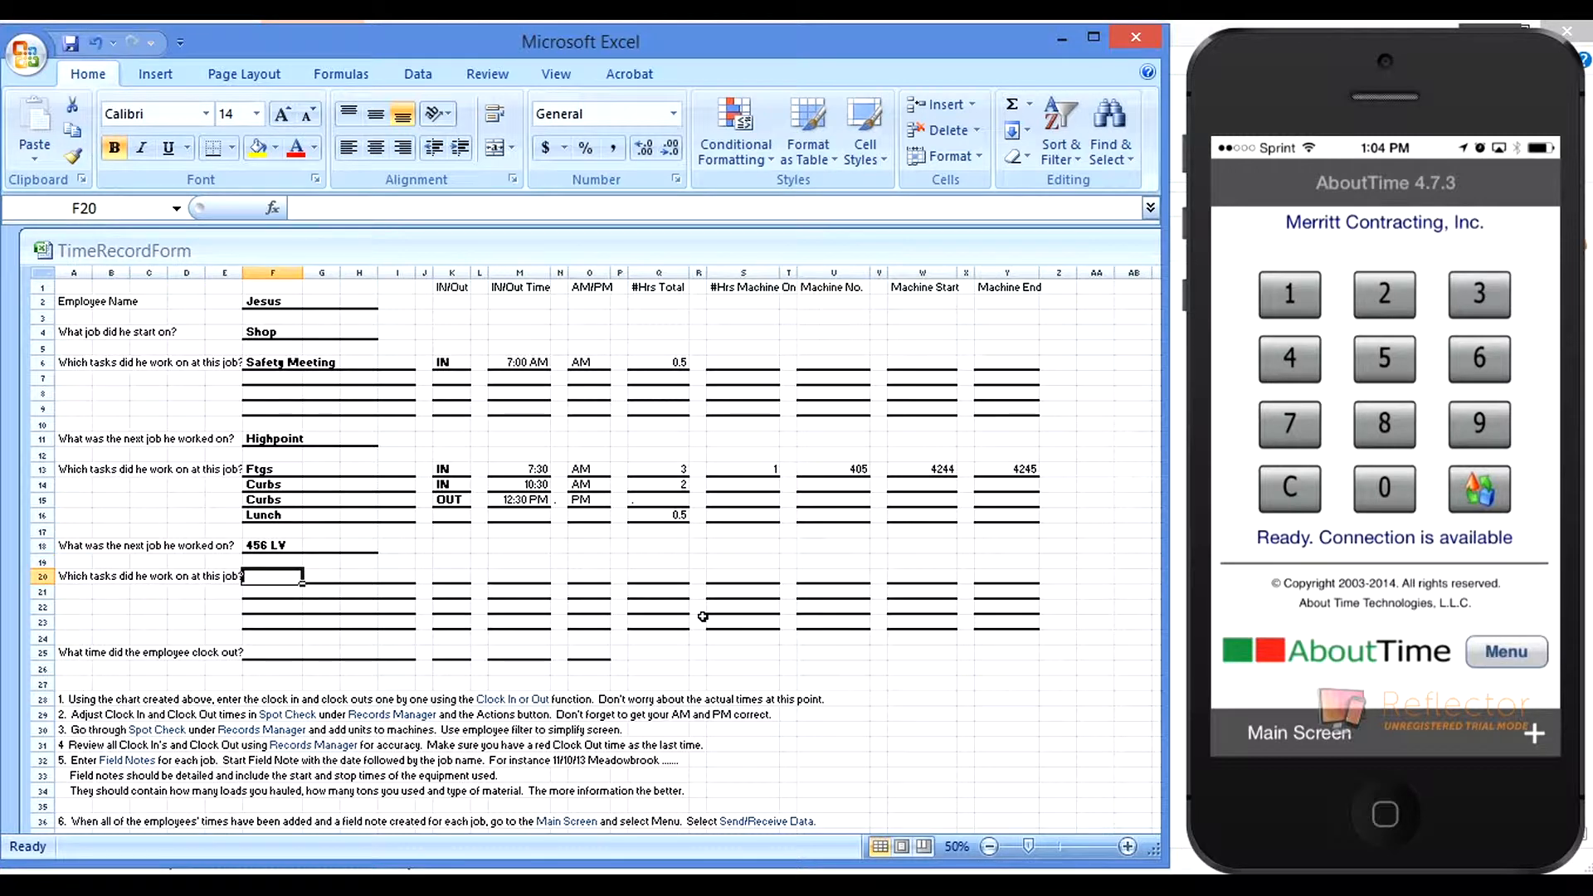
pyautogui.write('Ftgs')
pyautogui.press('Right')
pyautogui.press('Right')
pyautogui.press('Right')
pyautogui.press('Right')
pyautogui.press('Right')
pyautogui.write('IN')
# - Record 1:00 as the clock-in time for Ftgs at the 456 LV job, with PM in the AM/PM column
pyautogui.press('Right')
pyautogui.press('Right')
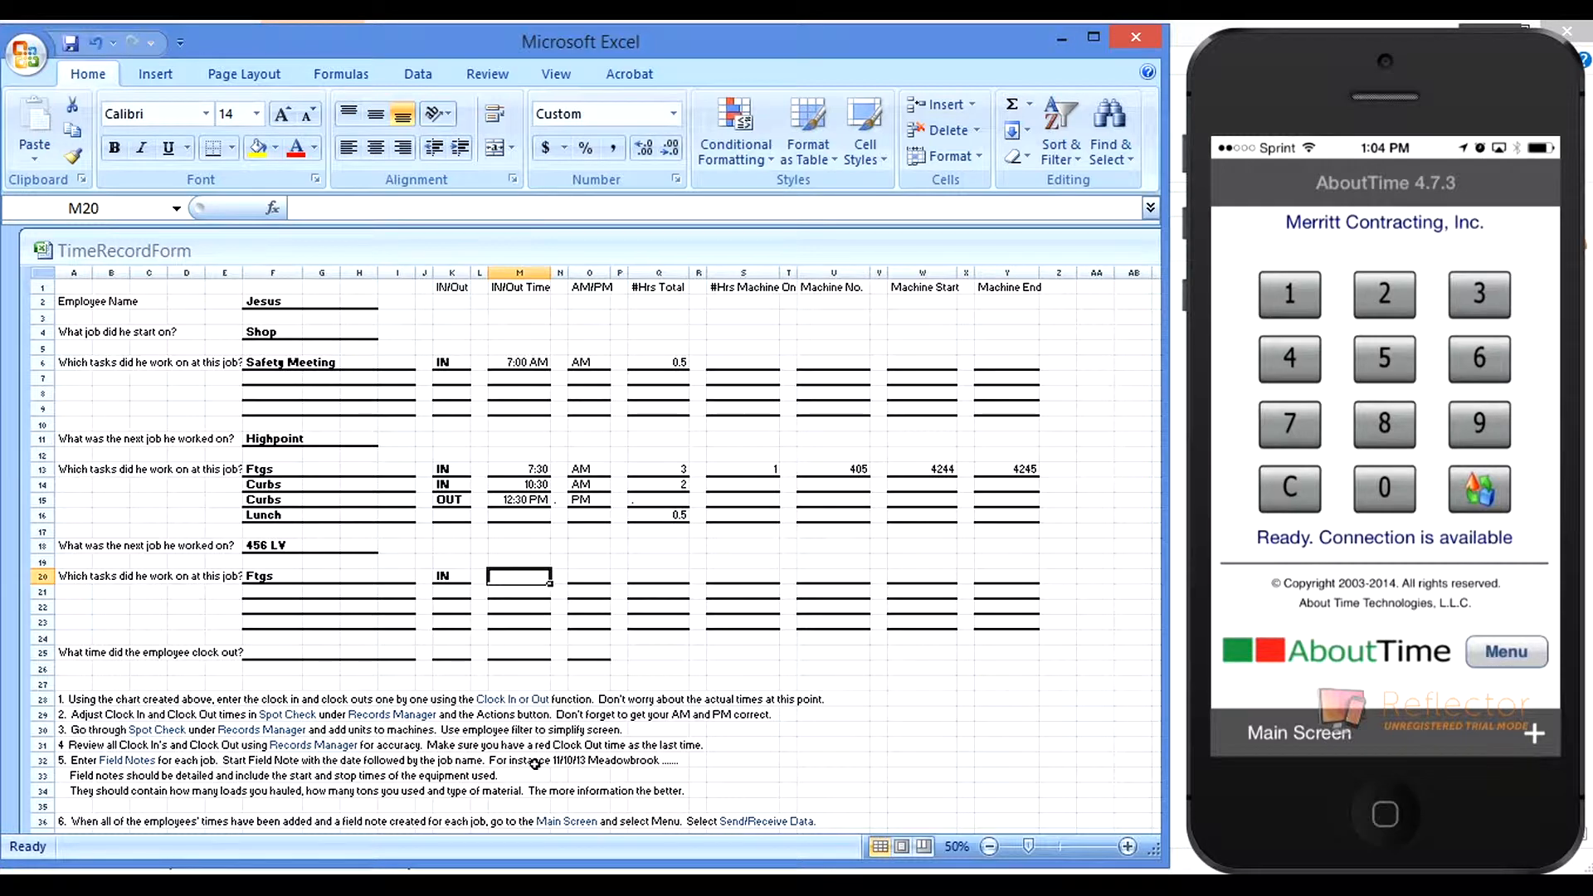
pyautogui.write('11')
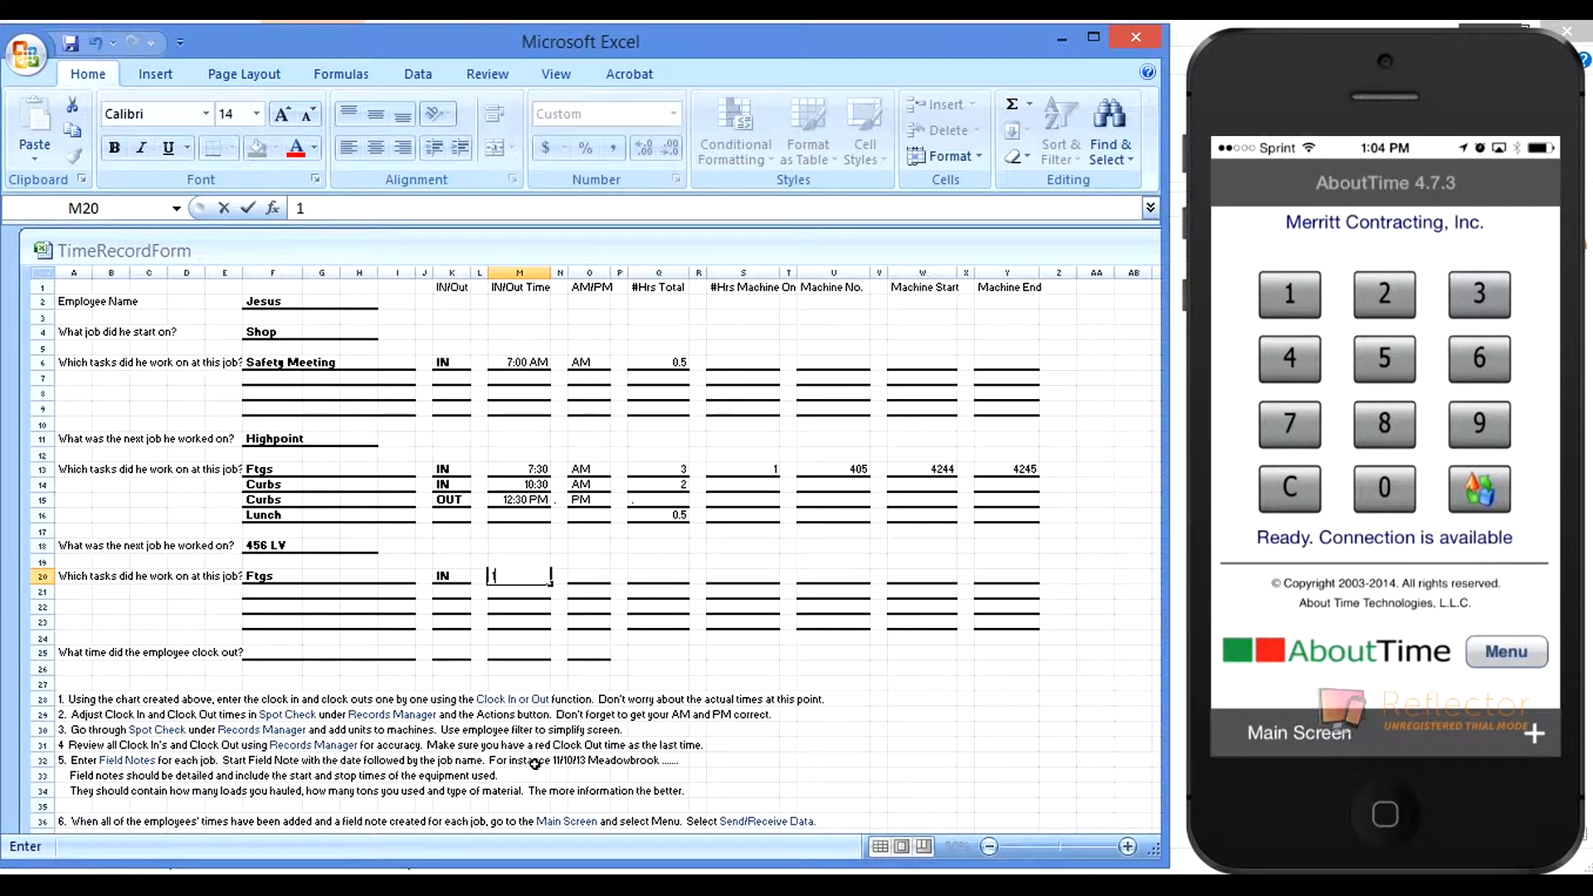
pyautogui.press('BackSpace')
pyautogui.press('BackSpace')
pyautogui.write('1:00')
pyautogui.press('Tab')
pyautogui.press('Tab')
pyautogui.write('PM')
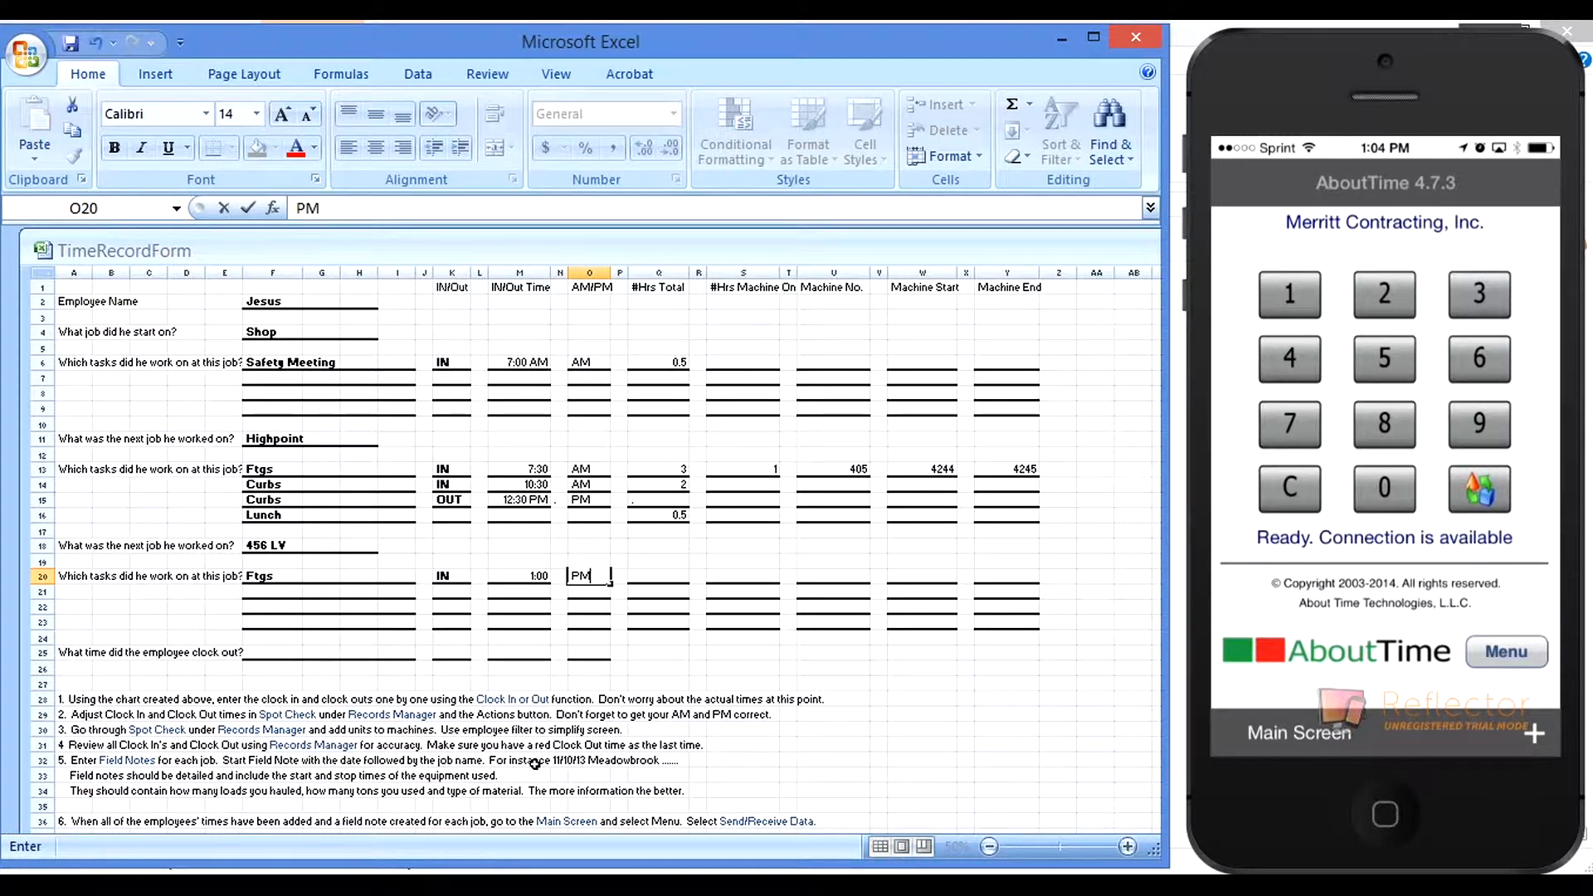
# - Enter 3 total hours and 1 machine hour for the Ftgs task in row 20
pyautogui.press('Tab')
pyautogui.press('Tab')
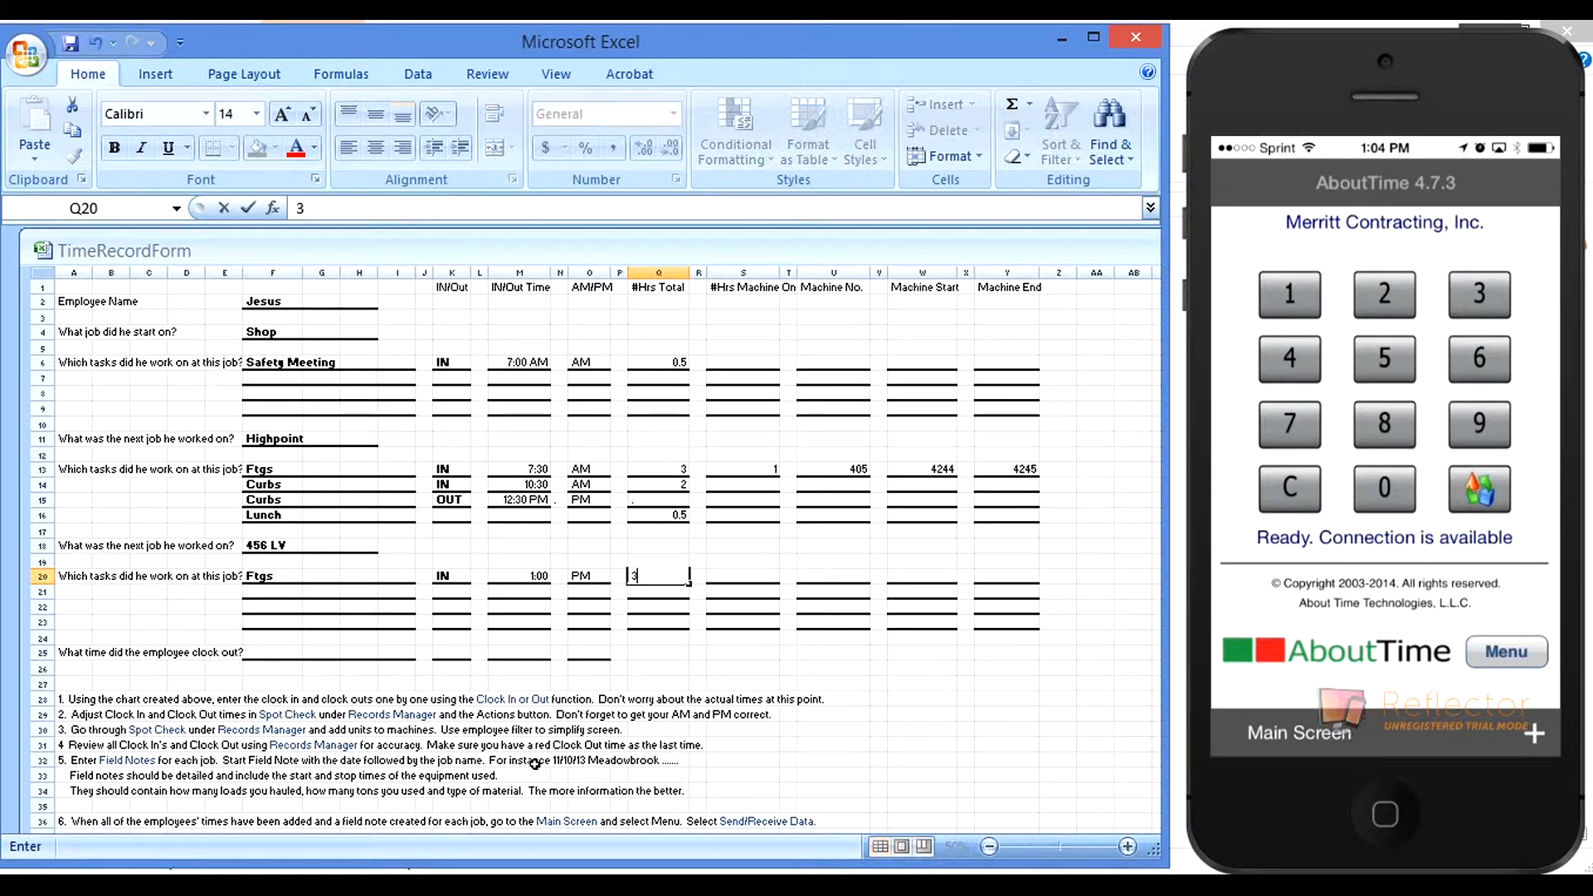
pyautogui.write('3')
pyautogui.press('Tab')
pyautogui.press('Tab')
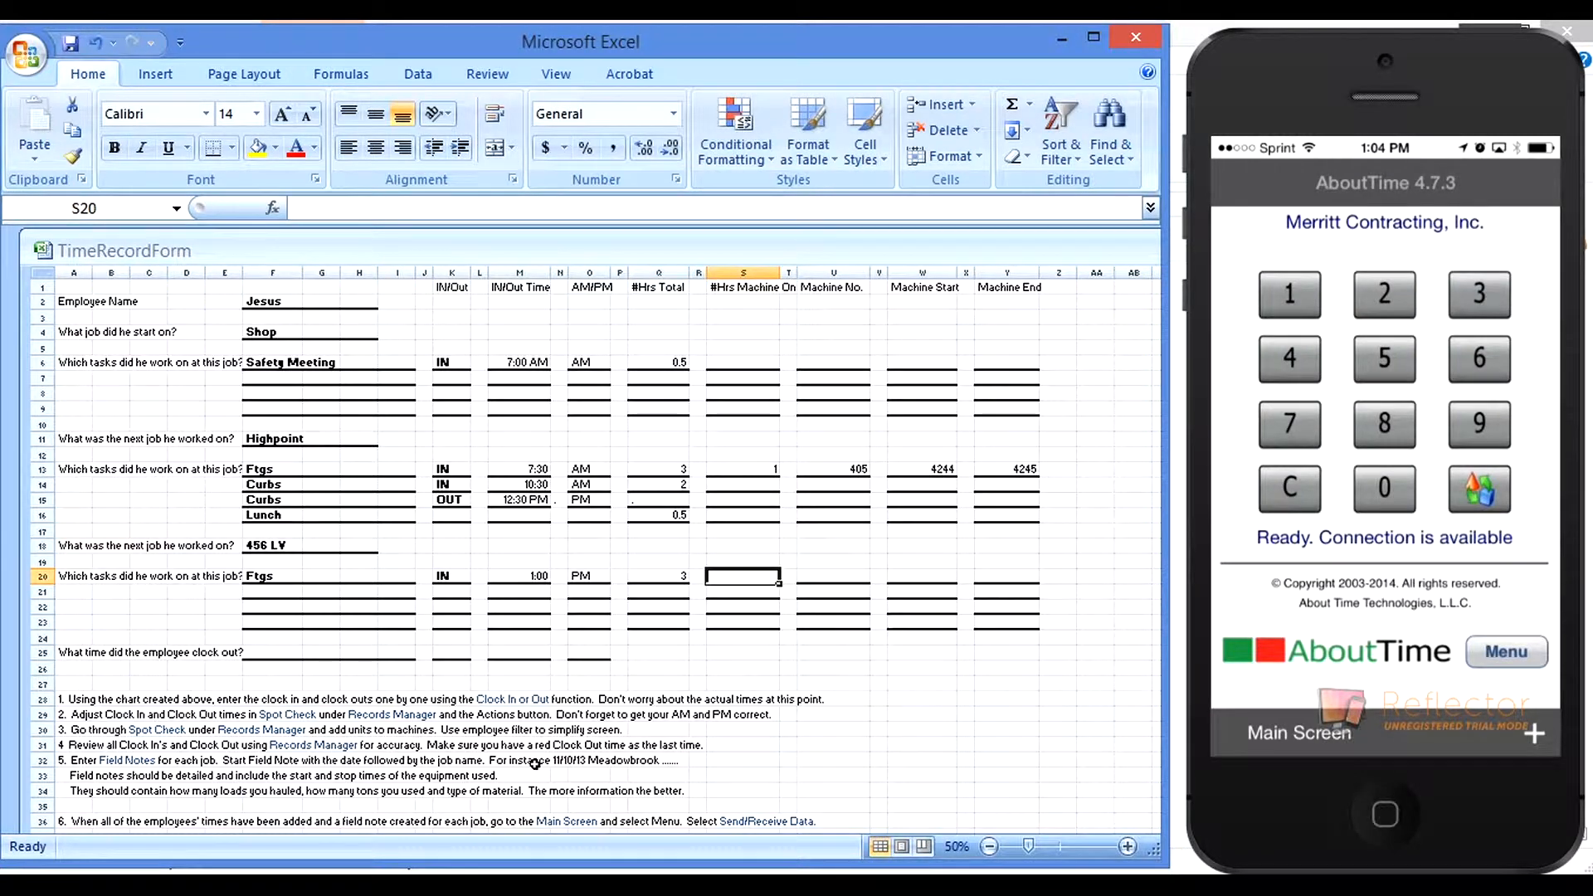
pyautogui.write('1')
# - Record machine number 701 for the Ftgs task at the 456 LV job
pyautogui.press('Tab')
pyautogui.press('Tab')
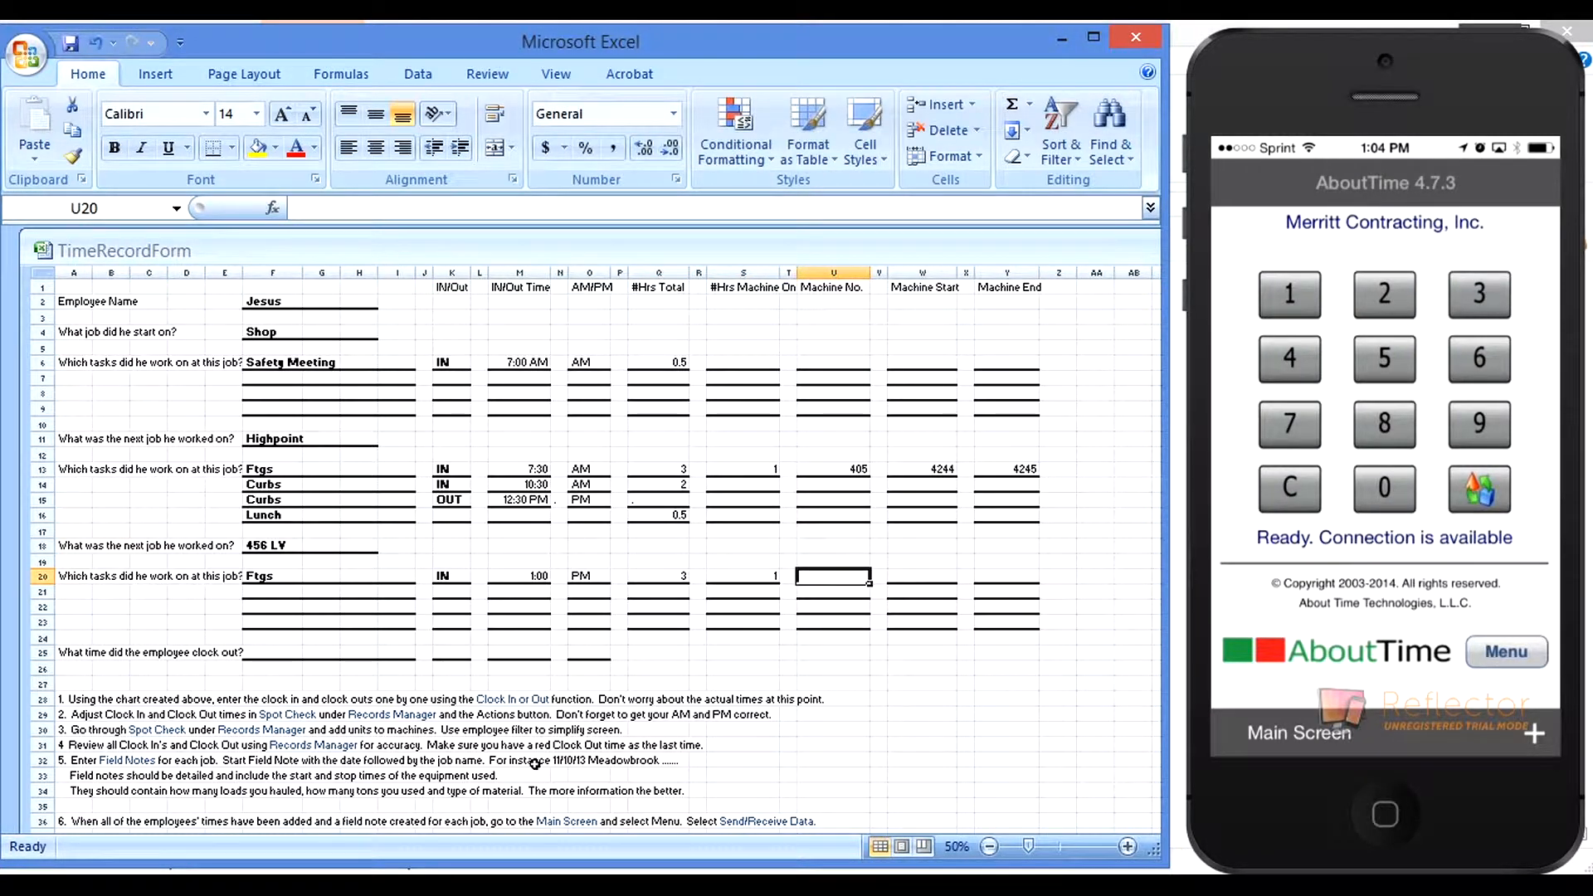
pyautogui.write('701')
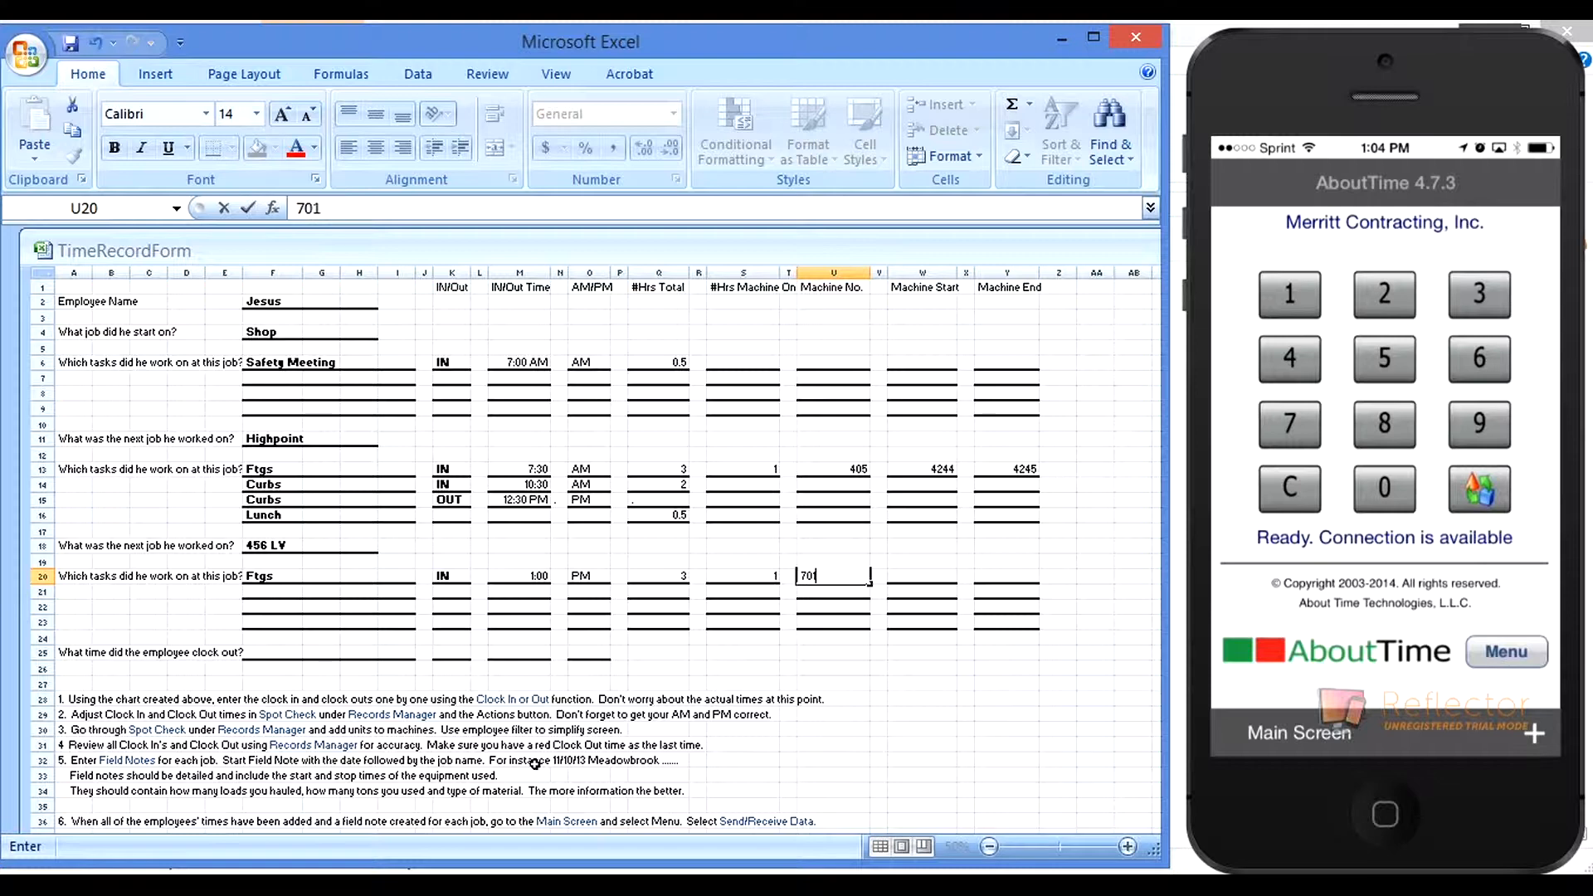
pyautogui.press('Tab')
pyautogui.press('Tab')
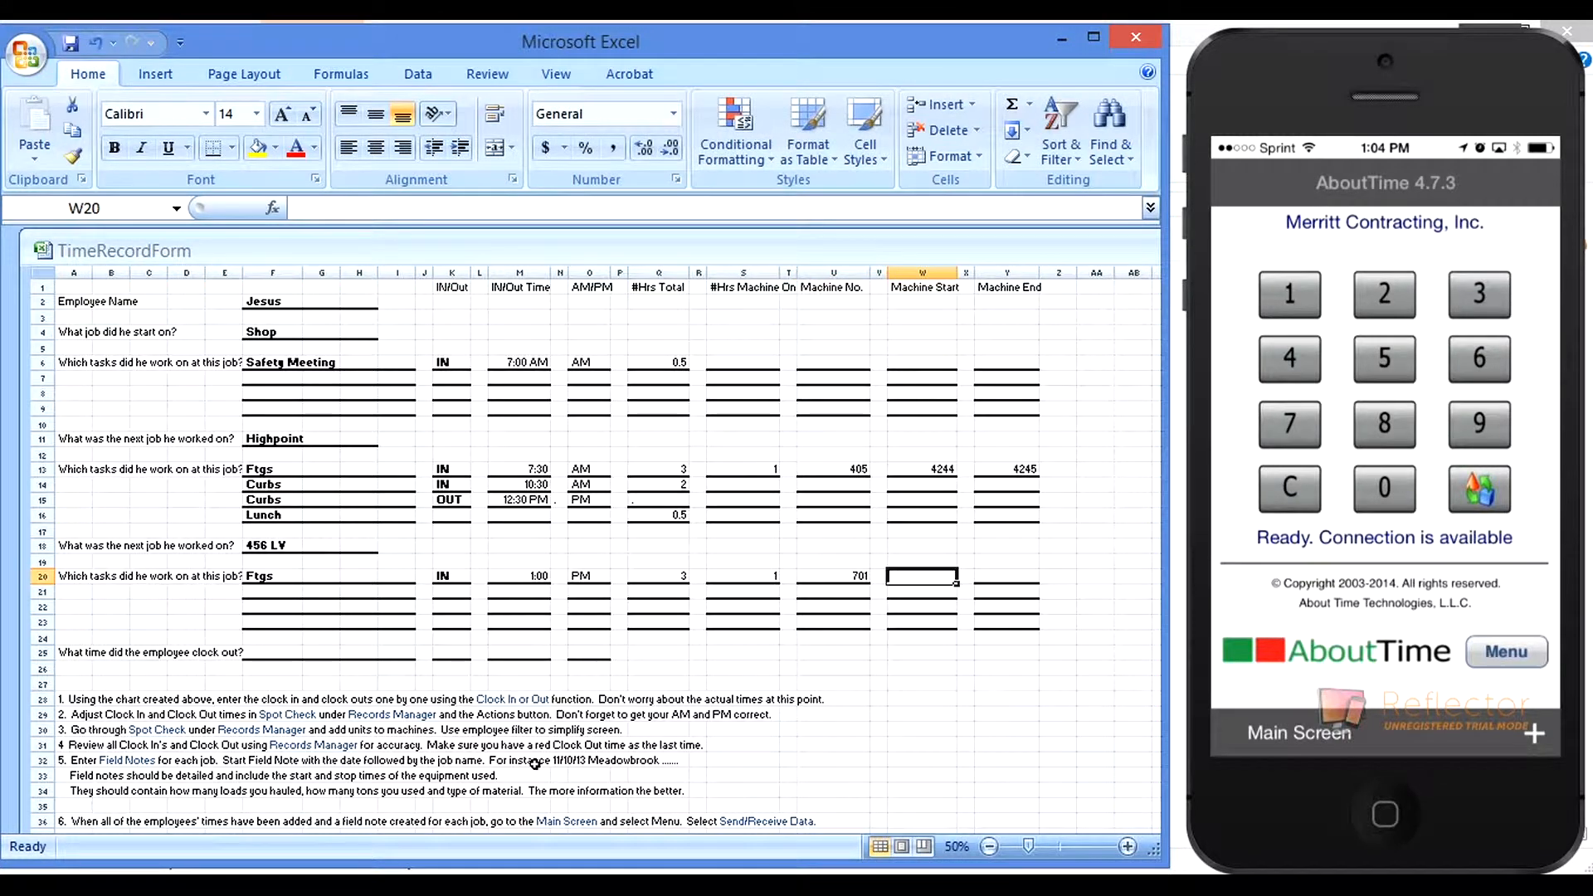
# - Record a machine start reading of 3801 and an end reading of 3802 for Ftgs in row 20
pyautogui.write('3801')
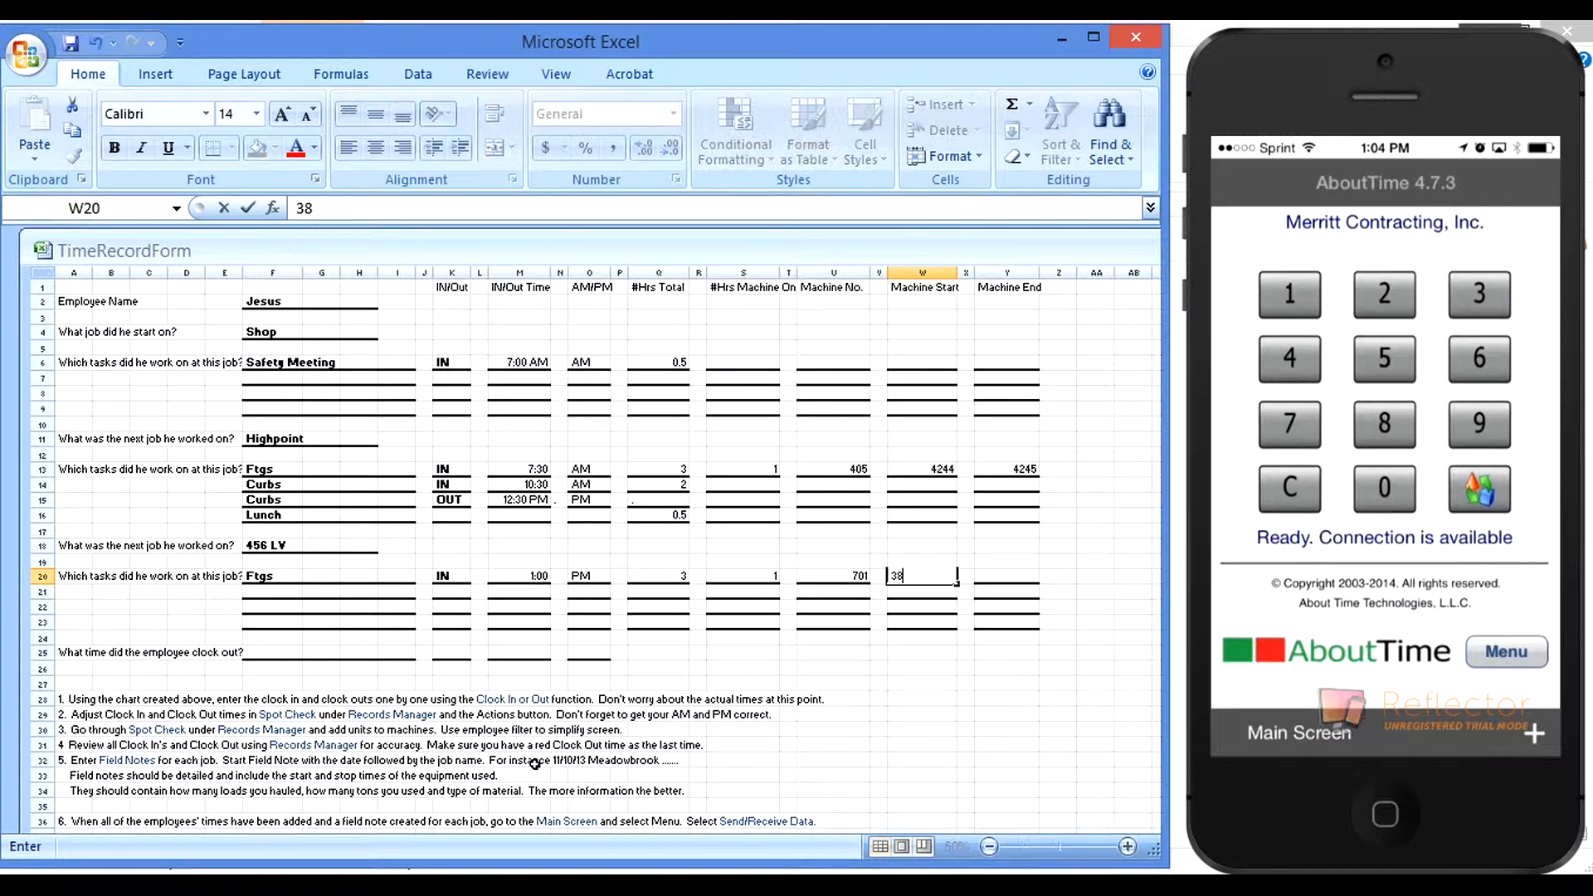
pyautogui.press('Tab')
pyautogui.press('Tab')
pyautogui.write('3802')
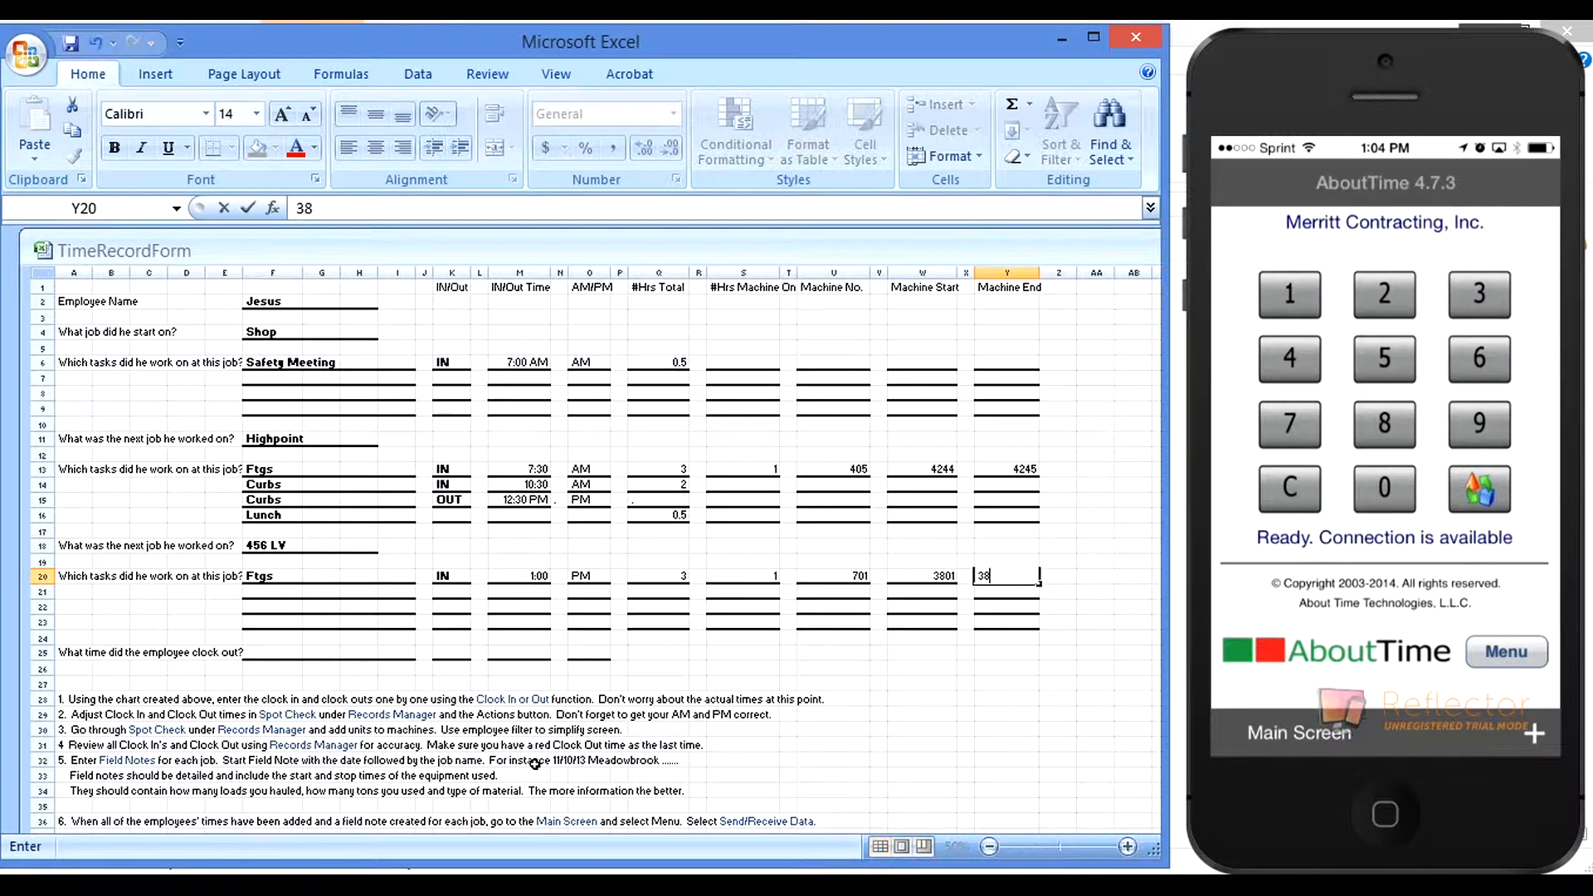
pyautogui.press('Return')
# - Enter Ftgs as the second task at the 456 LV job, in row 21, and mark it IN
pyautogui.press('Left')
pyautogui.press('Left')
pyautogui.press('Left')
pyautogui.press('Left')
pyautogui.press('Left')
pyautogui.press('Left')
pyautogui.press('Left')
pyautogui.press('Left')
pyautogui.press('Left')
pyautogui.press('Left')
pyautogui.press('Left')
pyautogui.press('Left')
pyautogui.press('Left')
pyautogui.press('Left')
pyautogui.press('Left')
pyautogui.press('Left')
pyautogui.press('Left')
pyautogui.press('Left')
pyautogui.press('Left')
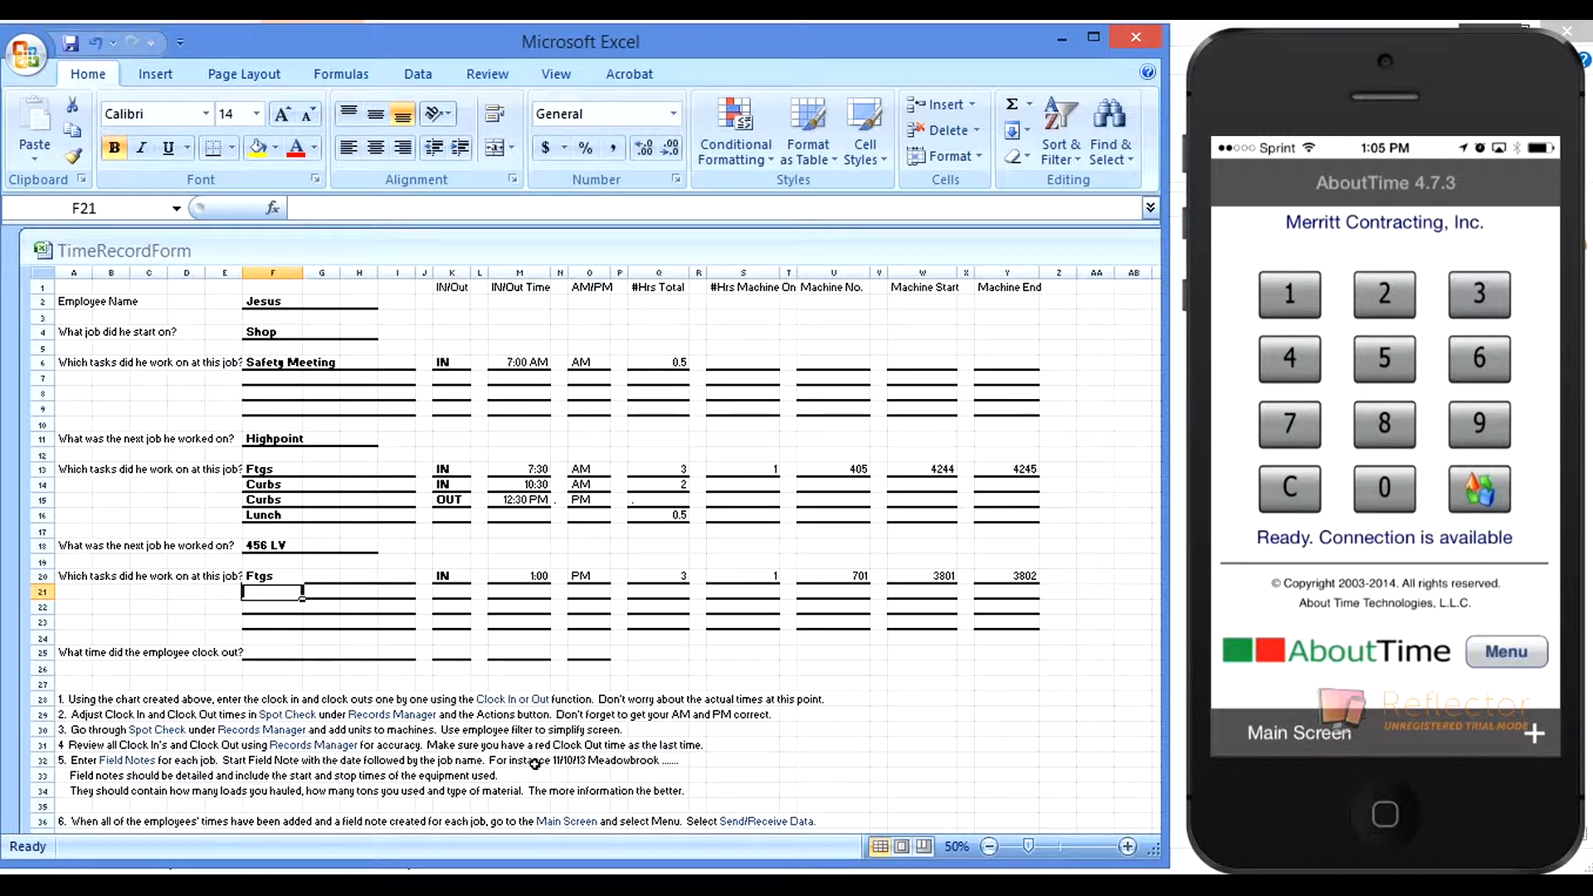
pyautogui.write('Ftgs')
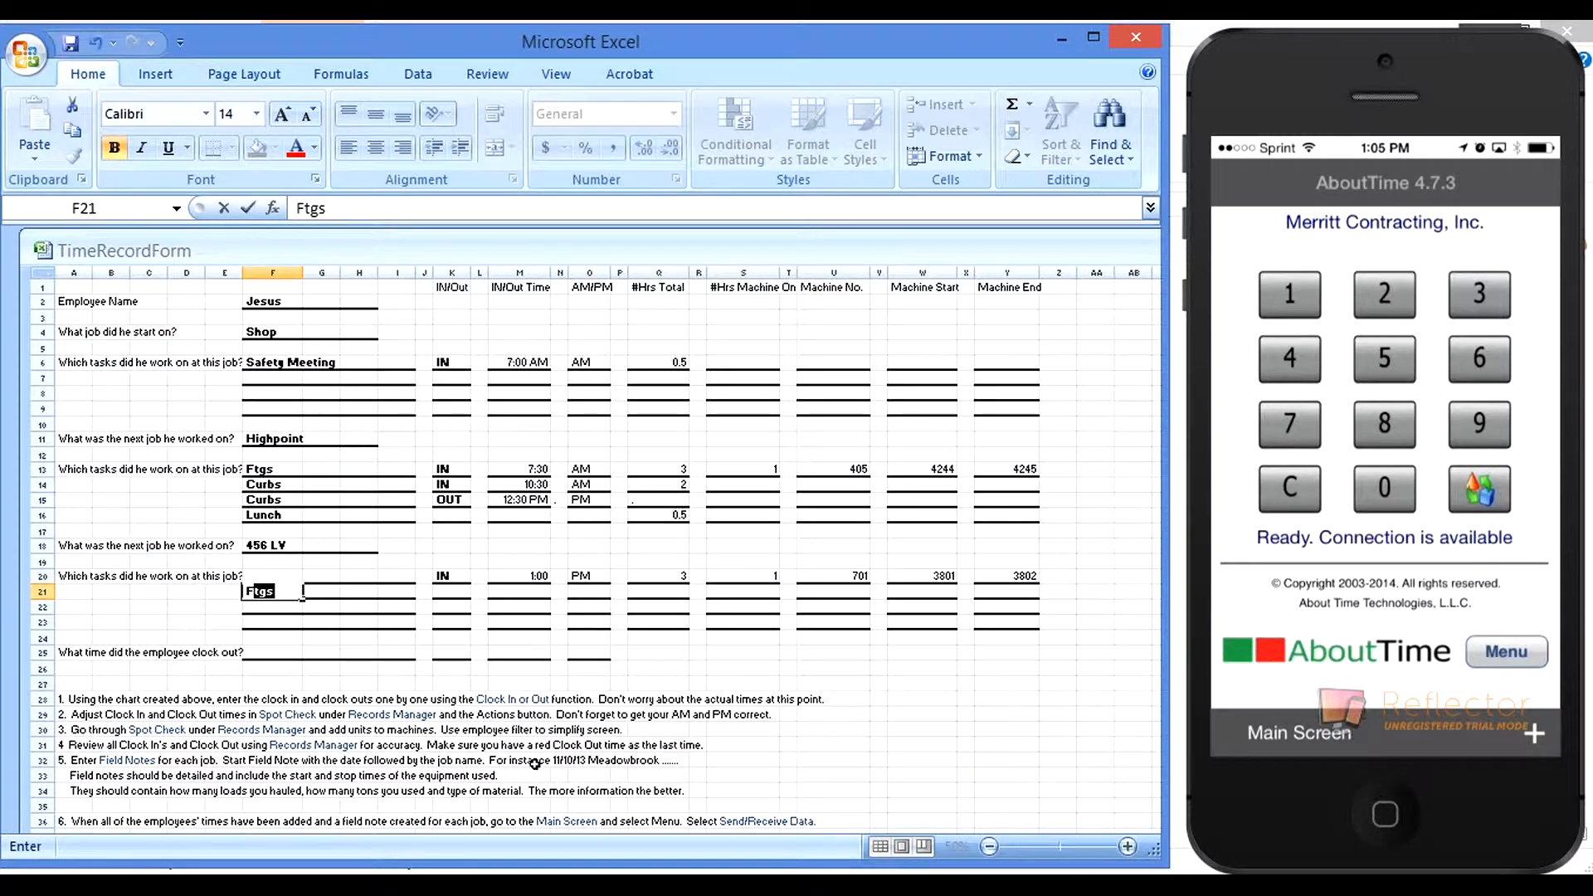
pyautogui.press('Tab')
pyautogui.press('Tab')
pyautogui.press('Tab')
pyautogui.press('Tab')
pyautogui.press('Tab')
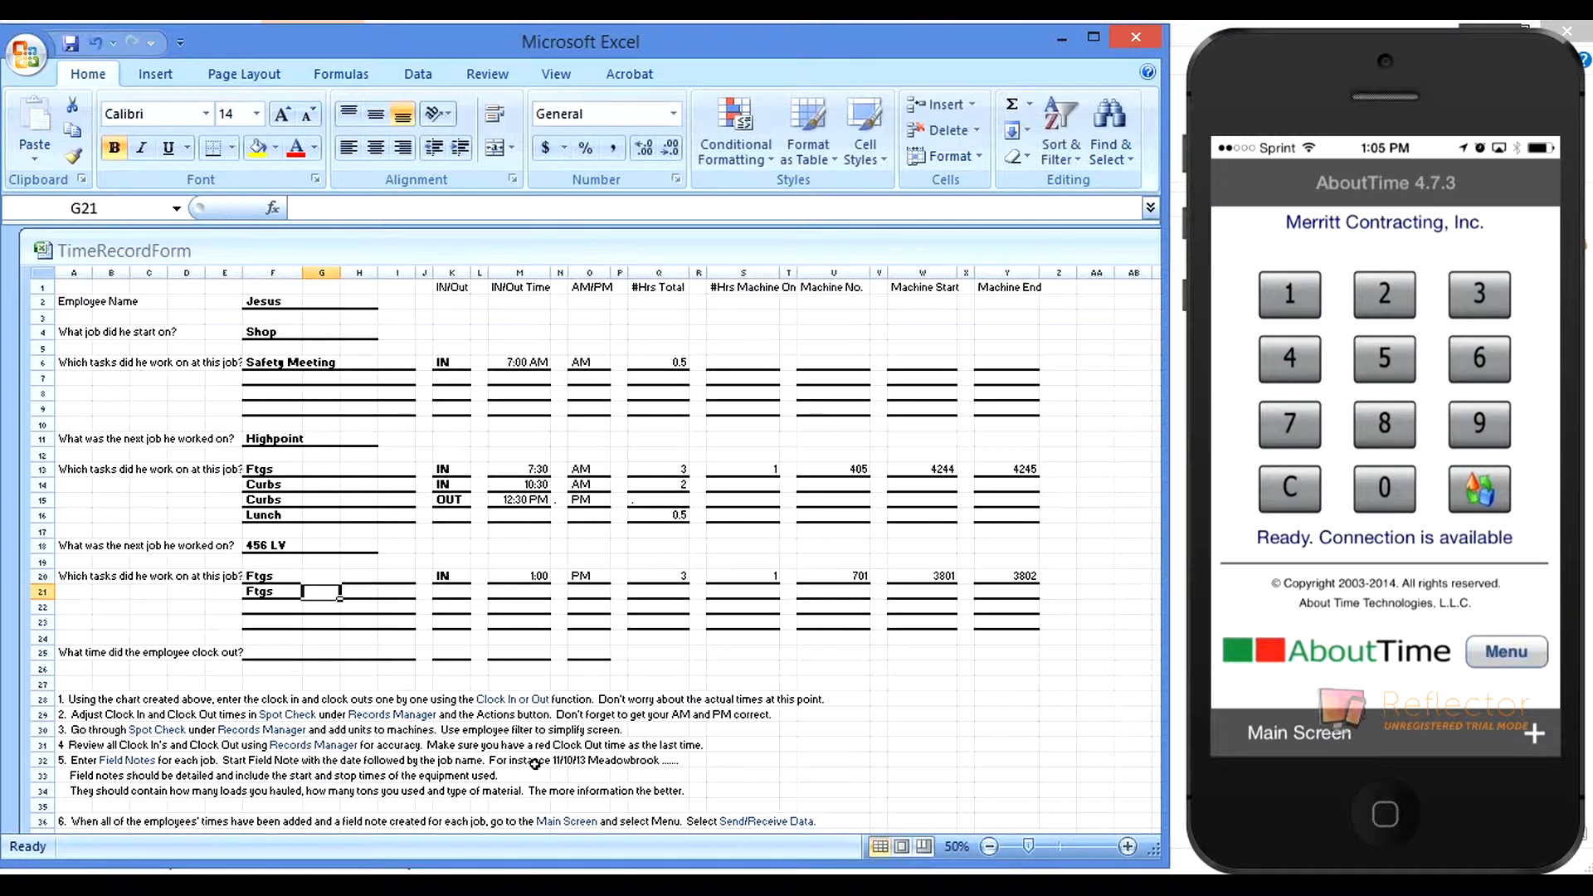
pyautogui.write('IN')
# - Record 4:00 pm as the clock-in time for the Ftgs task in row 21, with PM in the AM/PM column
pyautogui.press('Tab')
pyautogui.press('Tab')
pyautogui.press('Tab')
pyautogui.hotkey('shift', 'Tab')
pyautogui.write('4:00')
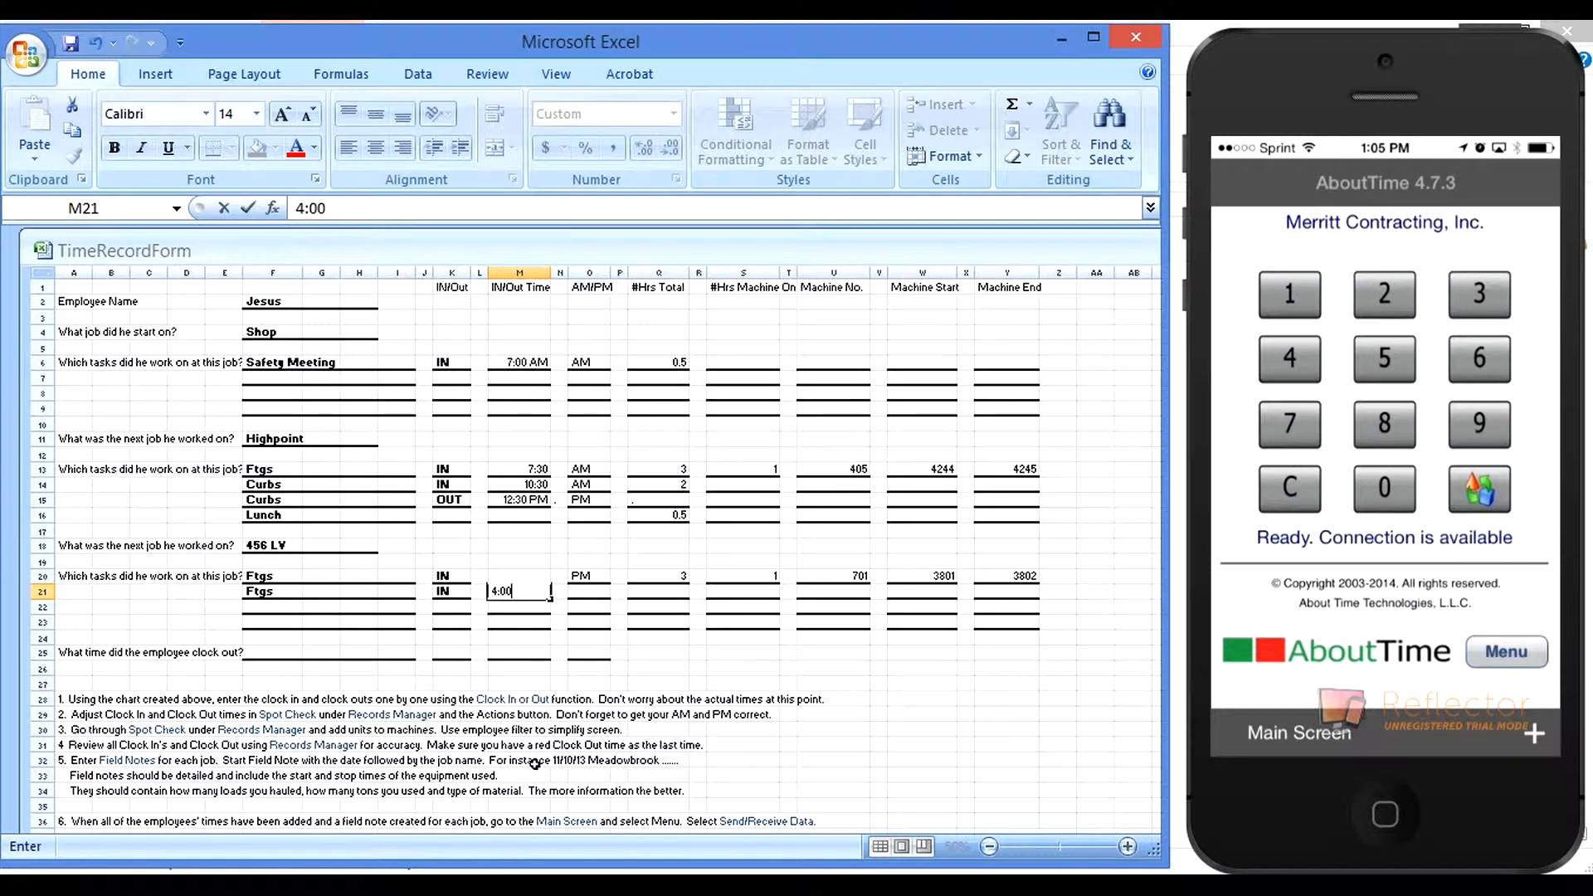
pyautogui.press('Tab')
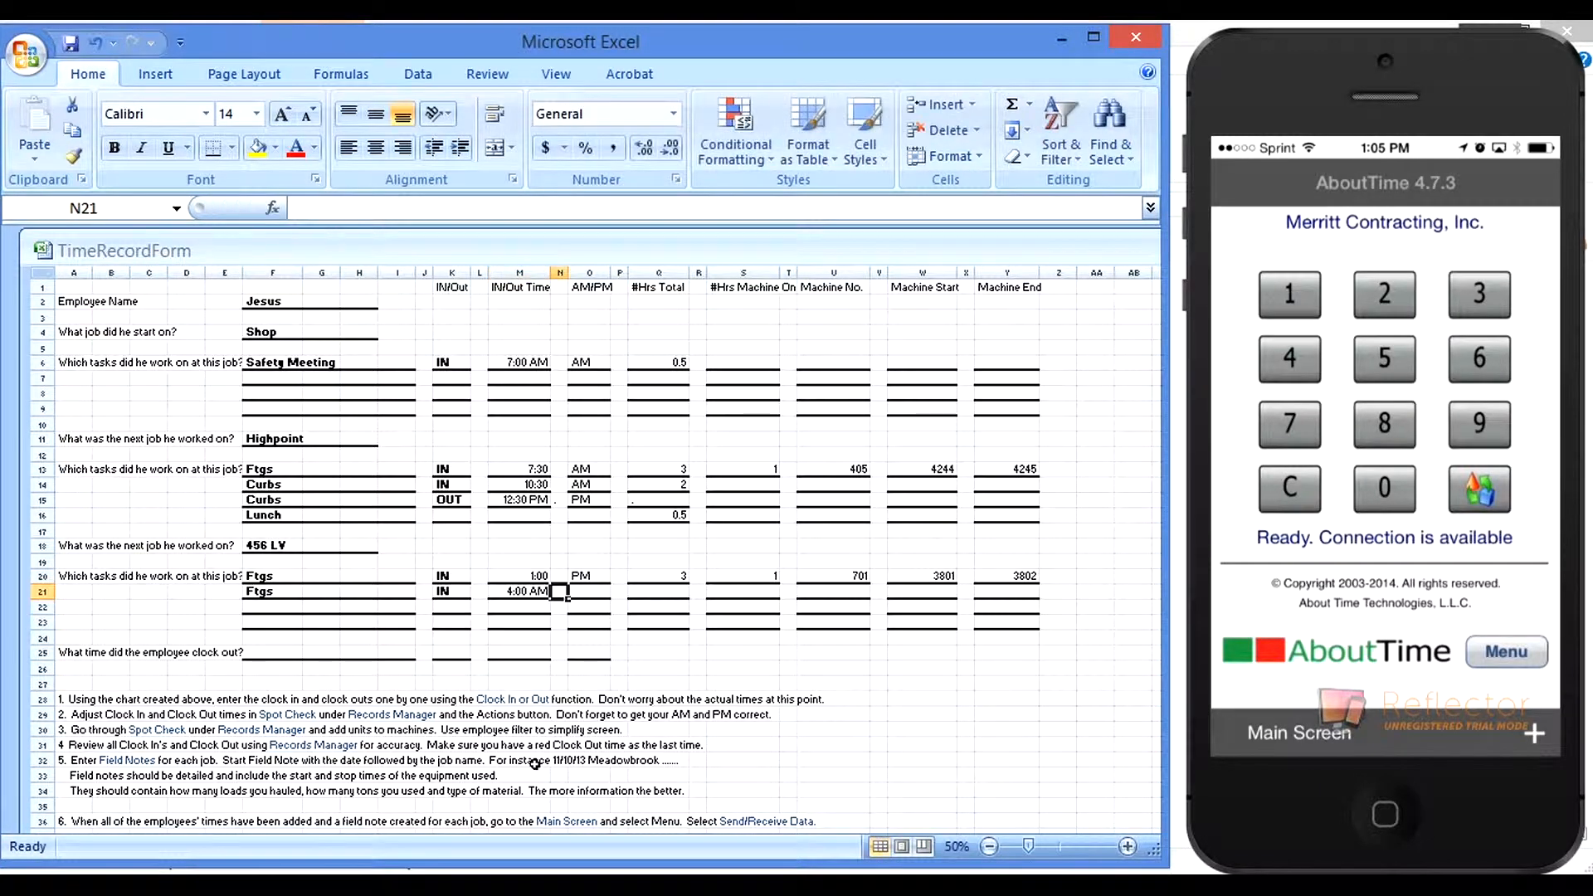
pyautogui.press('Tab')
pyautogui.write('PM')
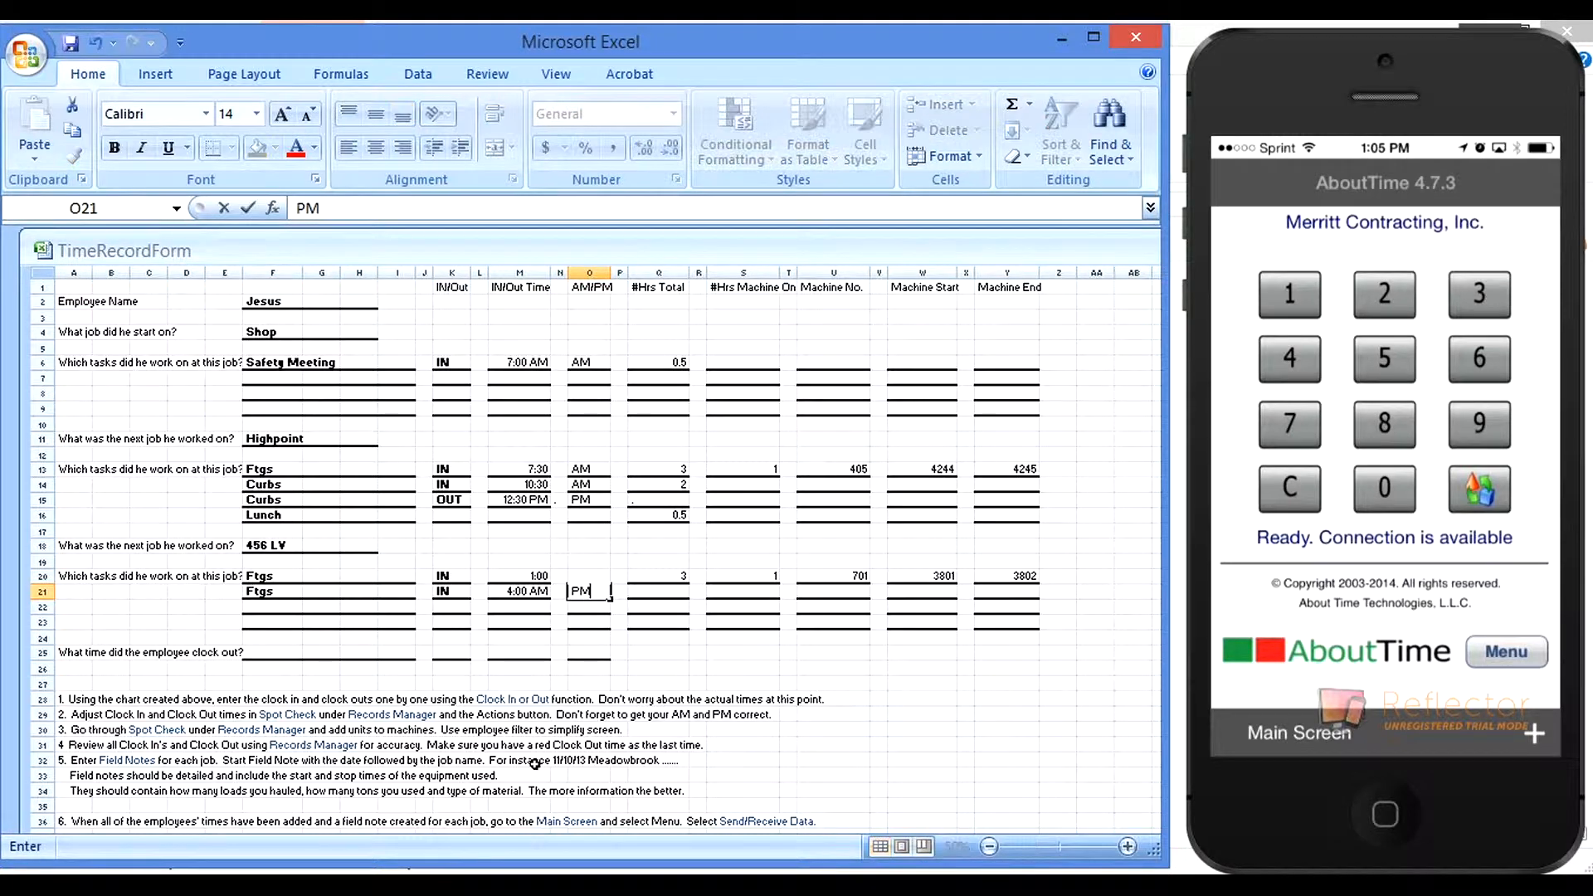
pyautogui.press('Left')
pyautogui.press('Left')
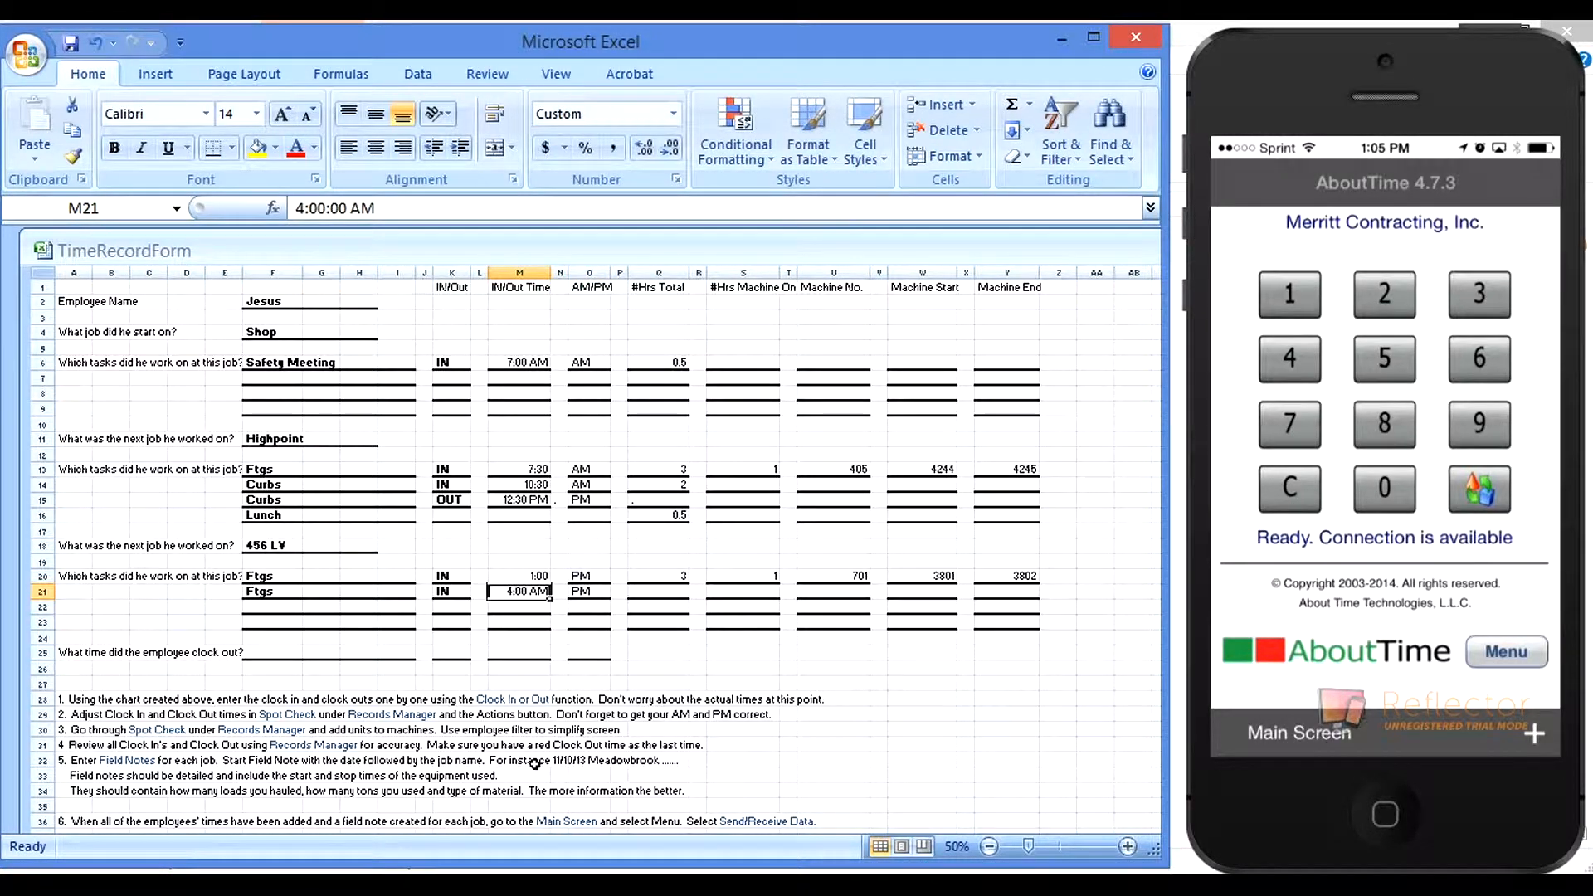
pyautogui.write('4:00 pm')
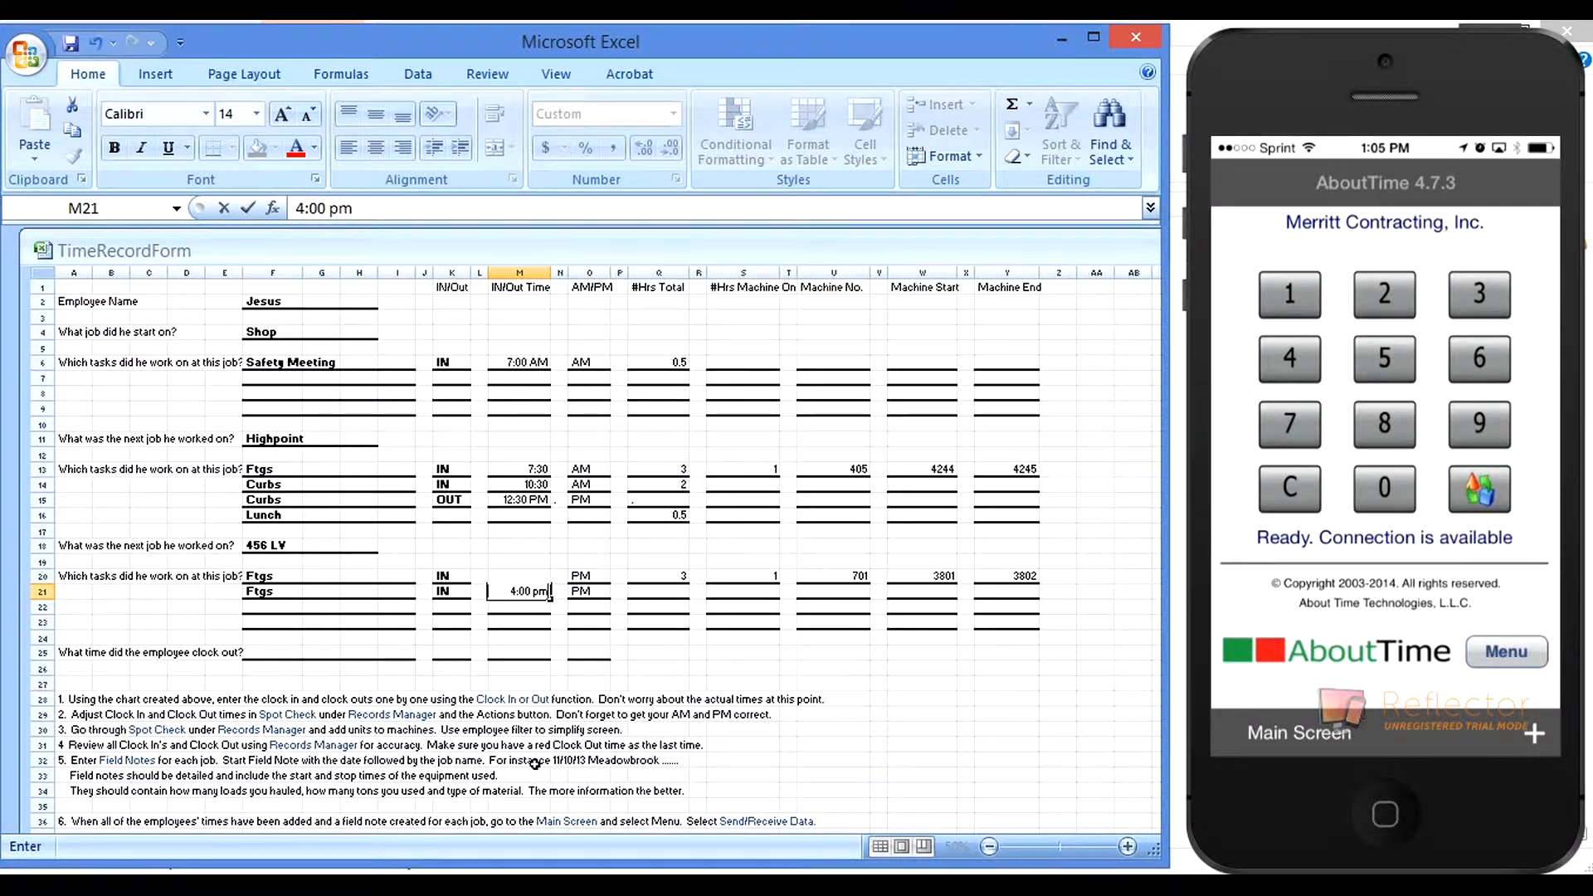
# - Enter 1.5 total hours and 1.5 machine hours for the second Ftgs task at the 456 LV job
pyautogui.press('Tab')
pyautogui.press('Tab')
pyautogui.press('Tab')
pyautogui.press('Tab')
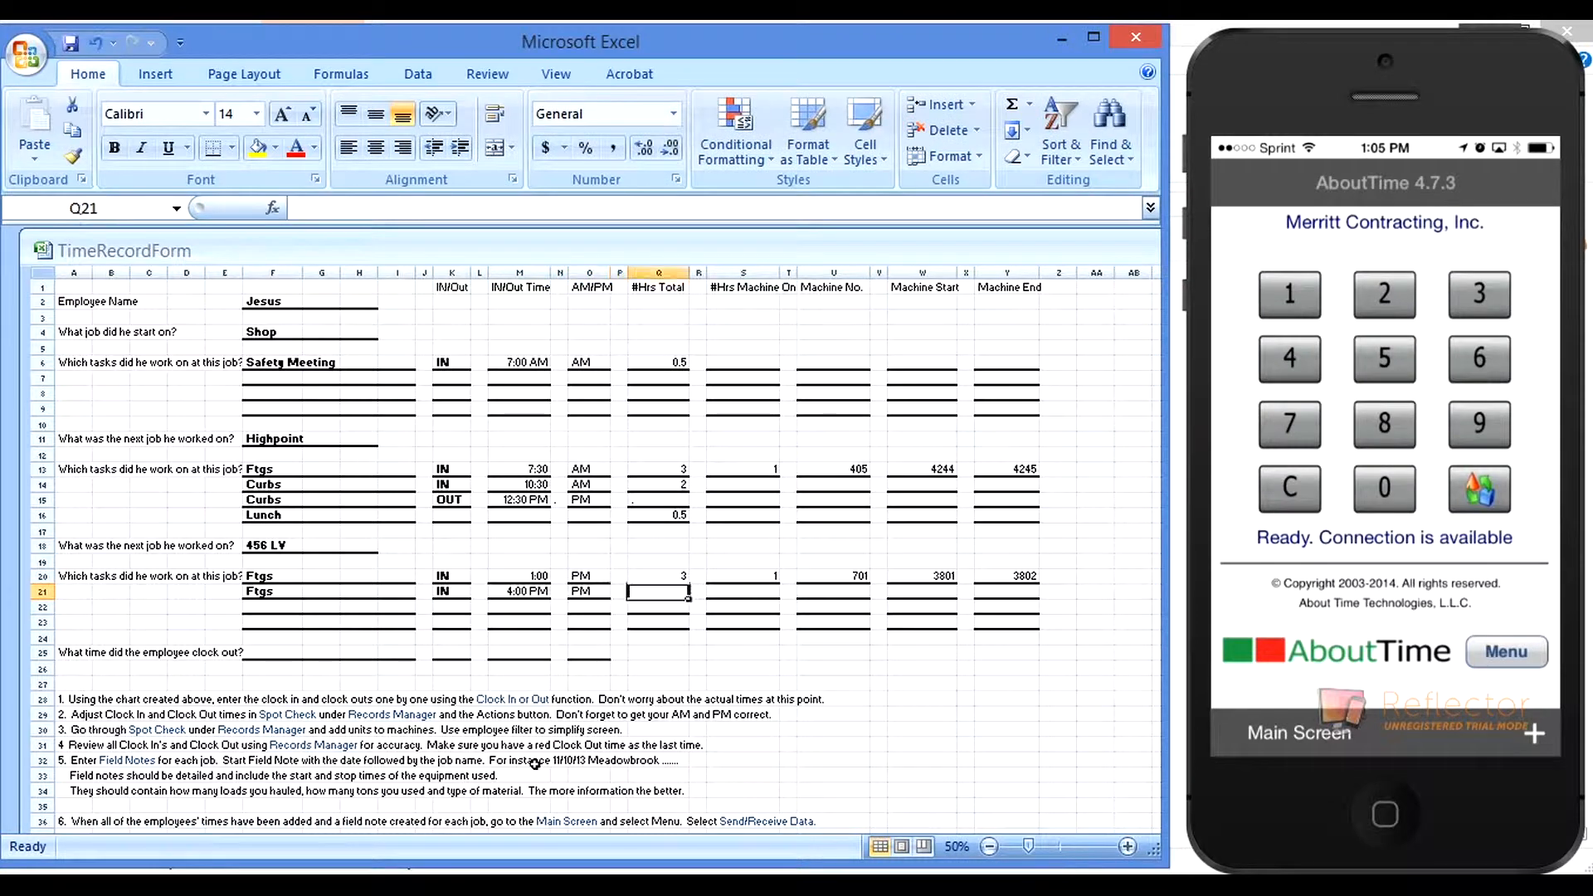
pyautogui.write('1.5')
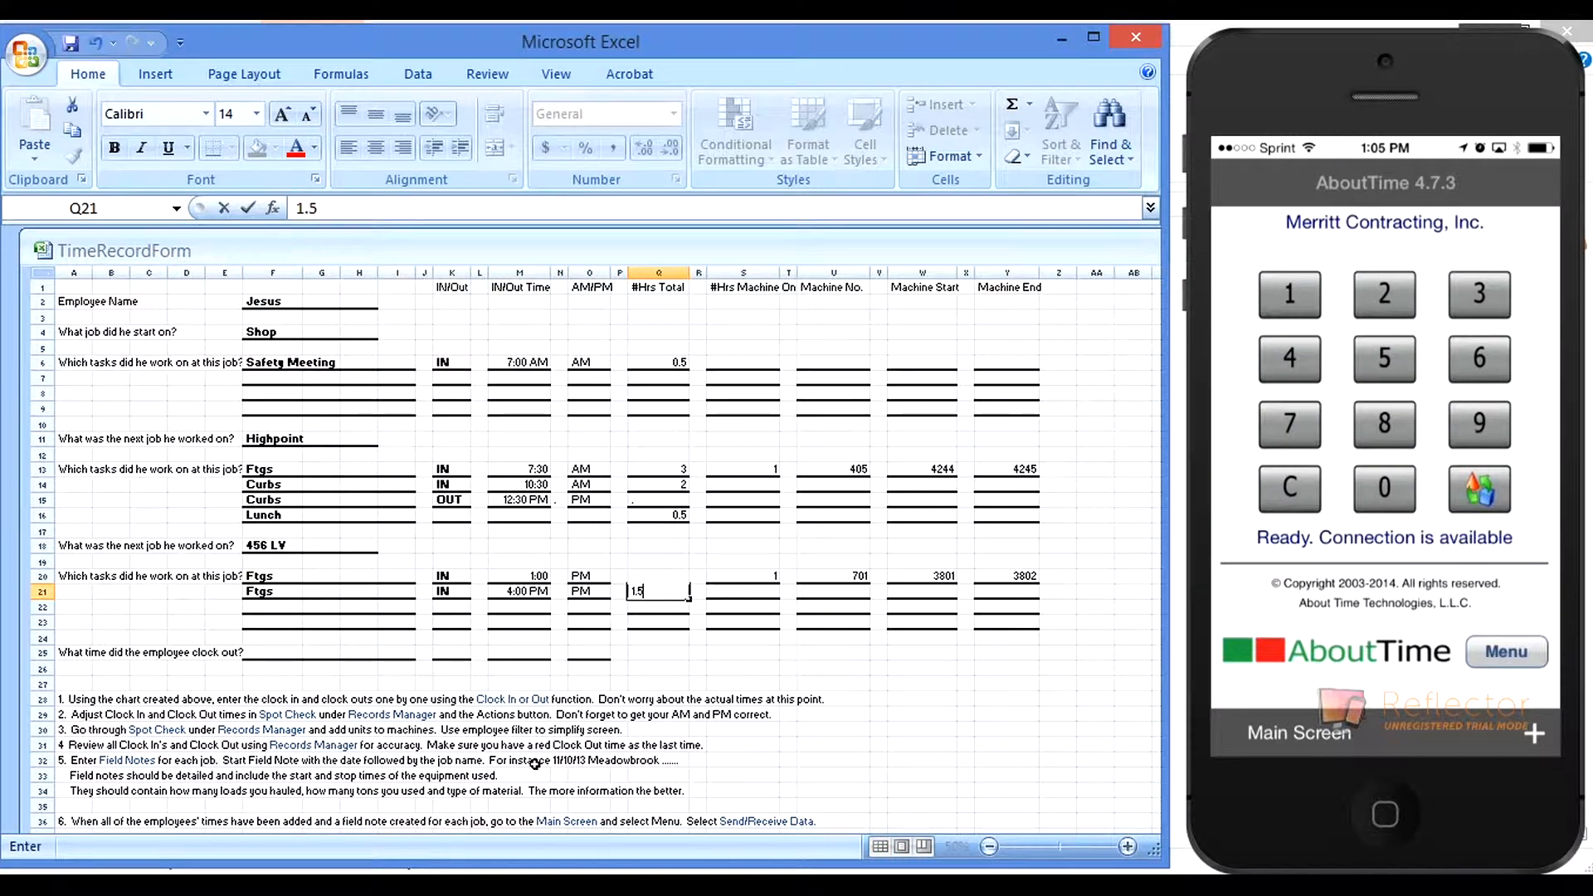
pyautogui.press('Tab')
pyautogui.press('Tab')
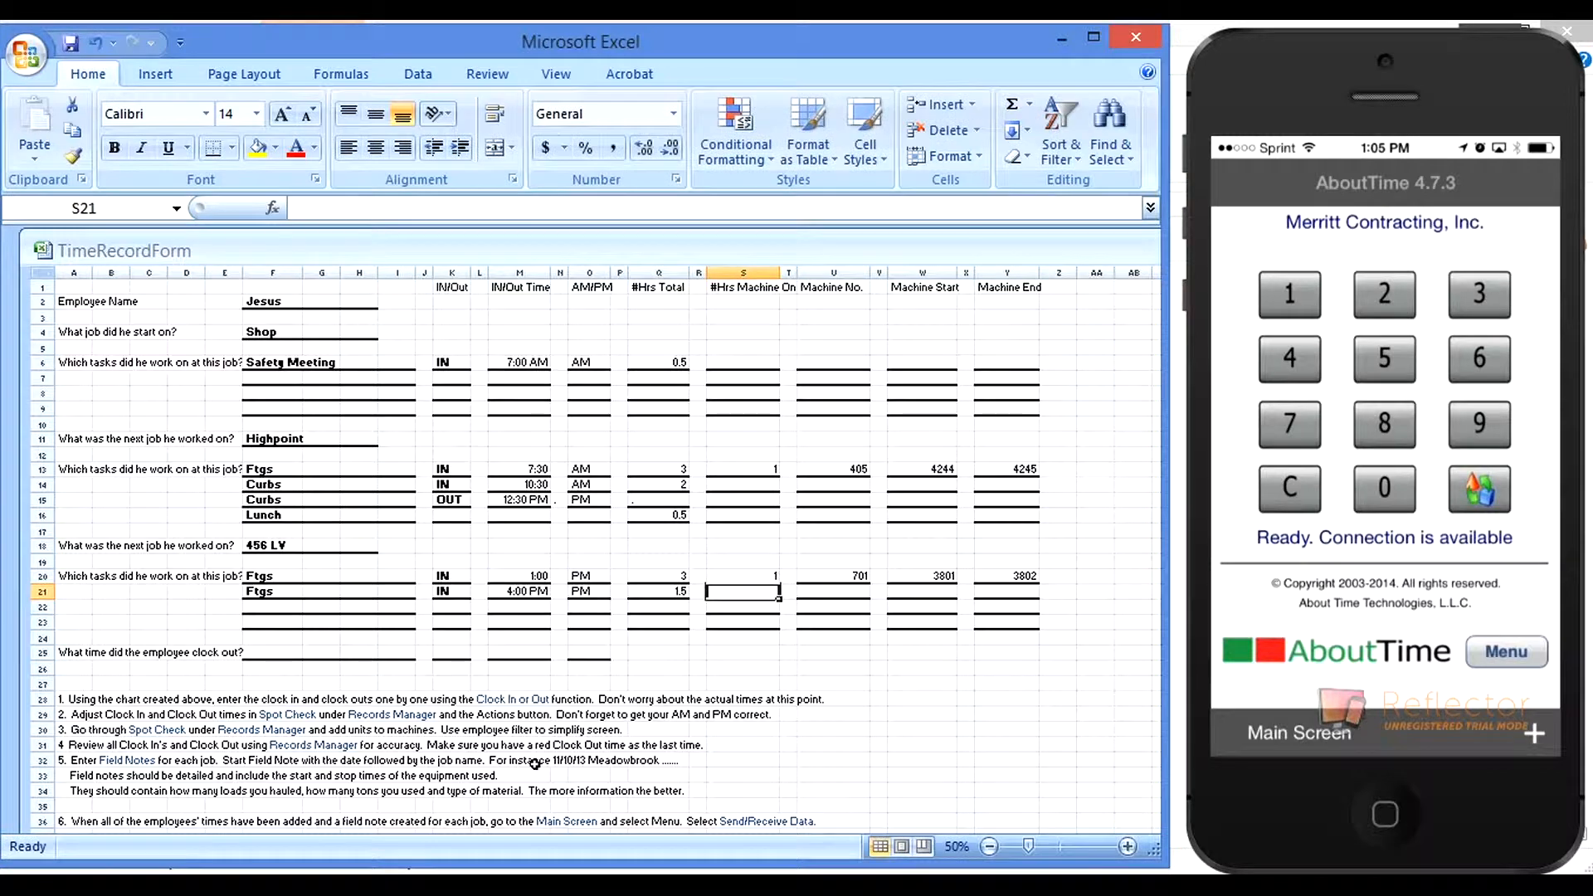
pyautogui.write('1.5')
# - Record machine number 402 for the Ftgs task in row 21
pyautogui.press('Tab')
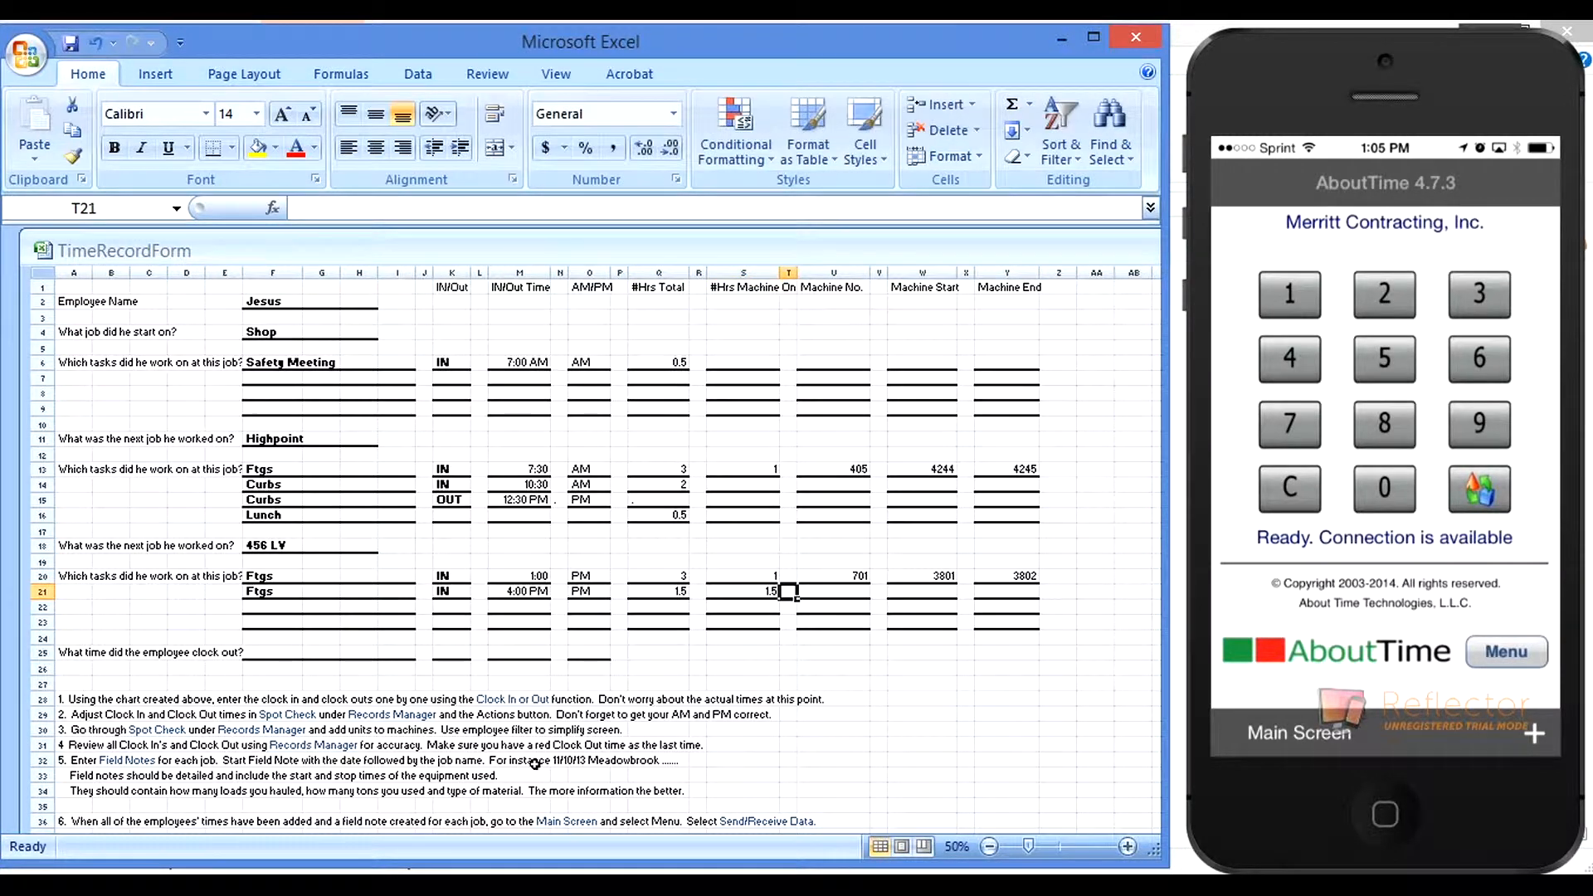
pyautogui.press('Tab')
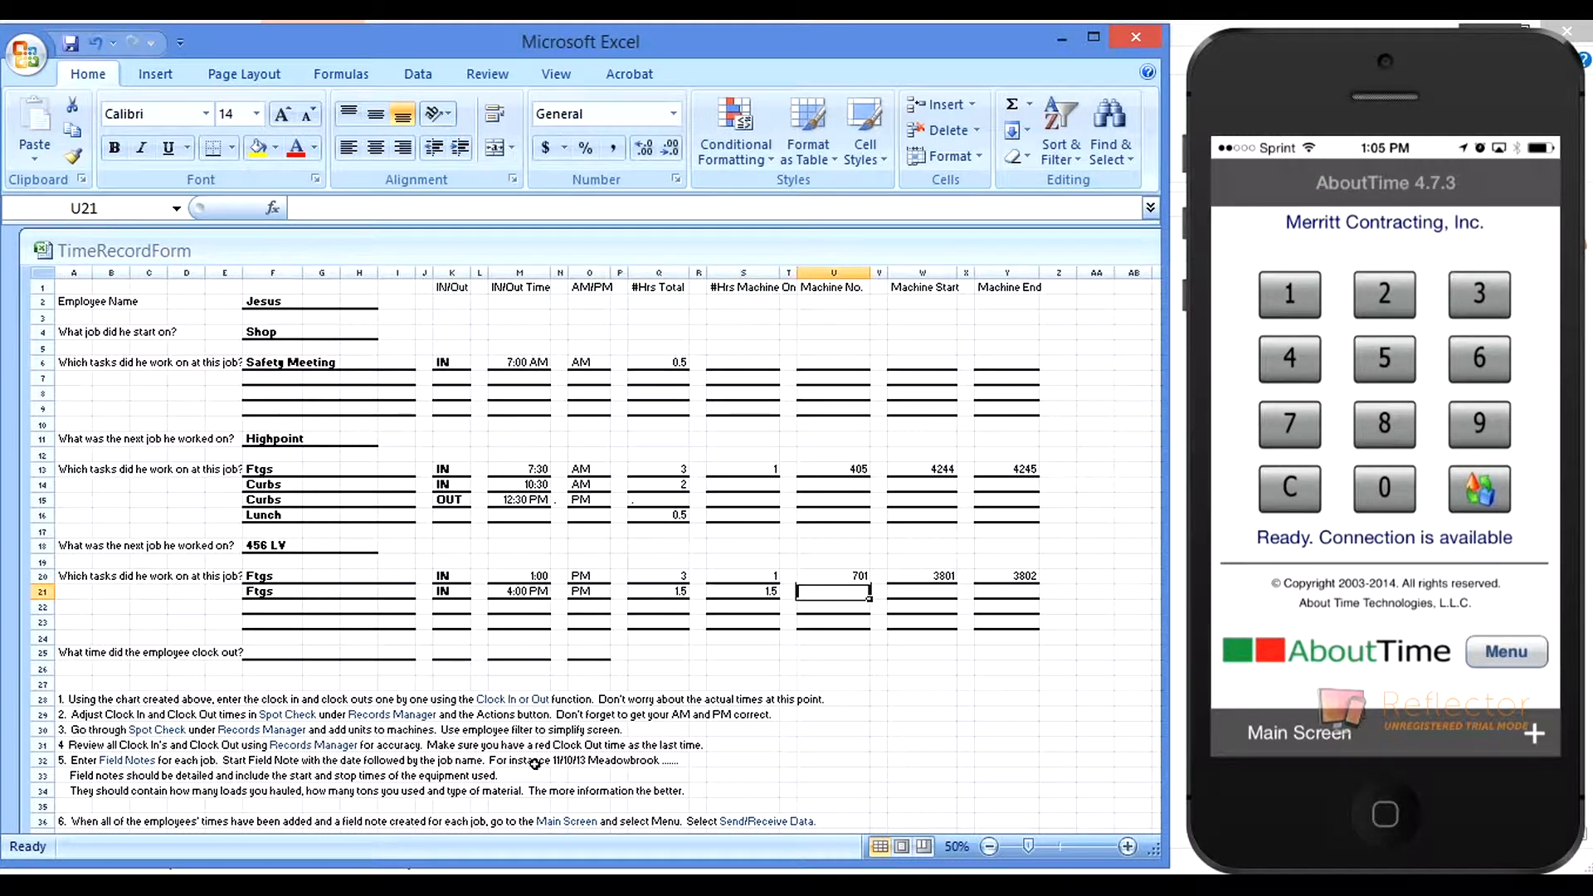
pyautogui.write('402')
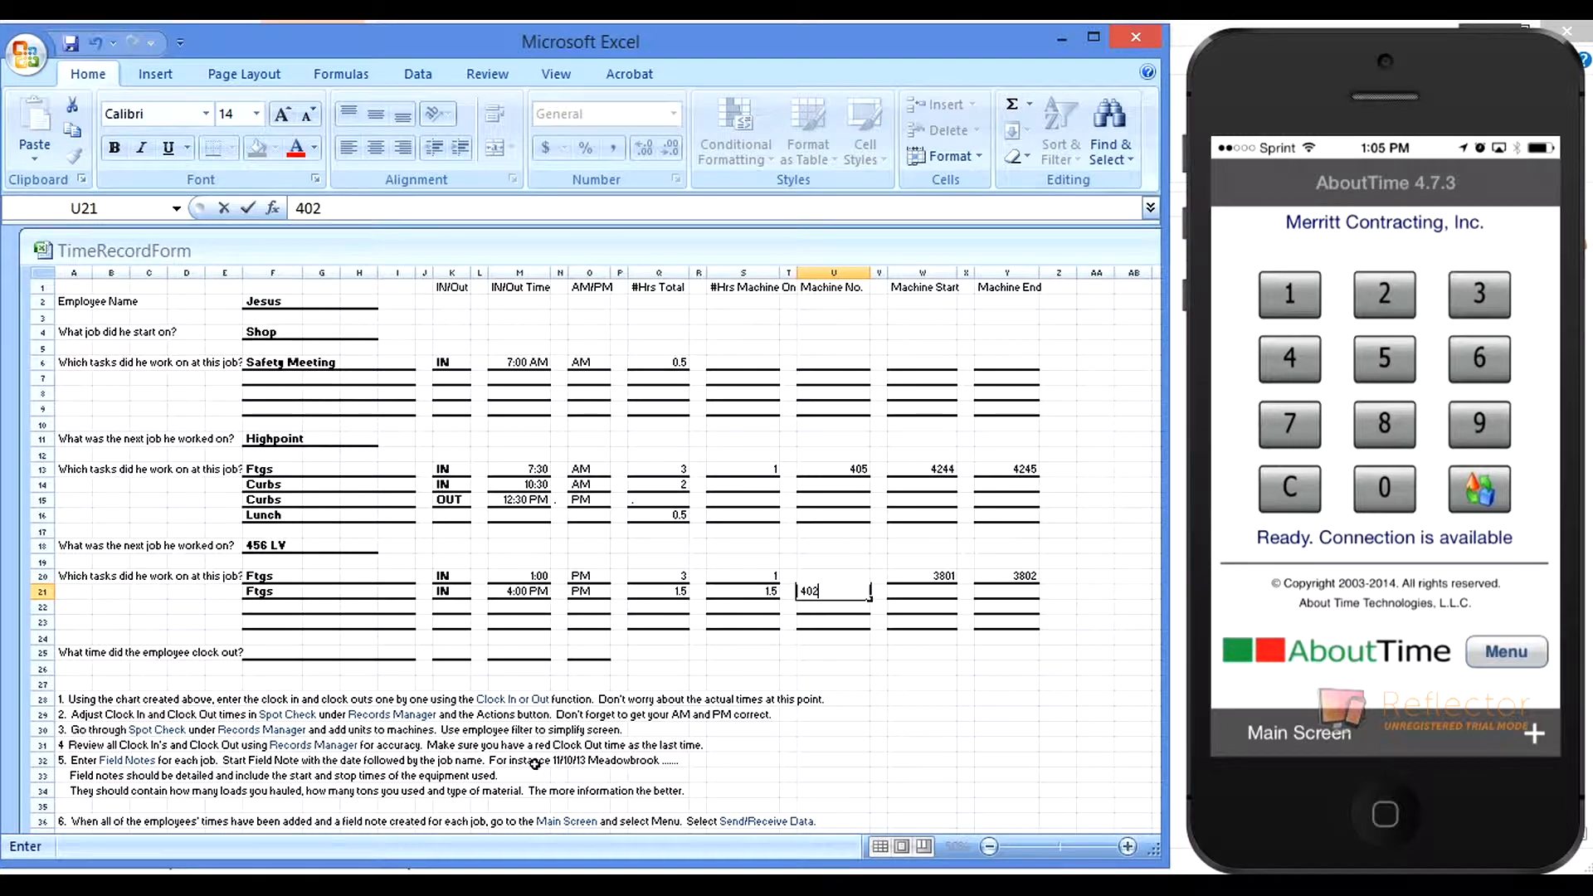
# - Record a machine start reading of 10 and an end reading of 11.5 for Ftgs in row 21
pyautogui.press('Tab')
pyautogui.press('Tab')
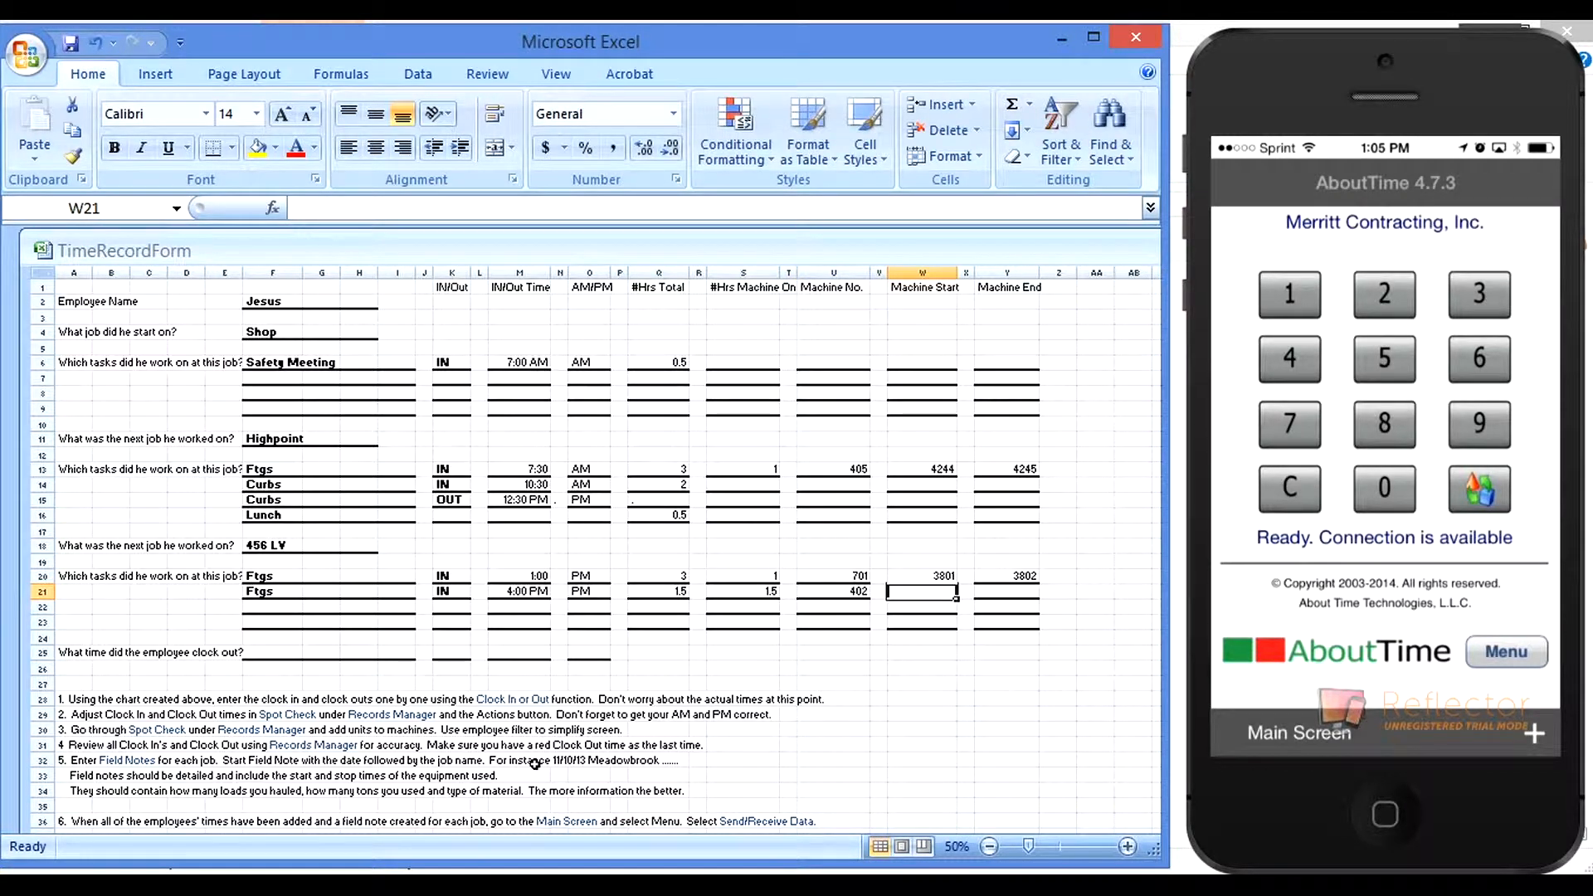
pyautogui.write('1.5')
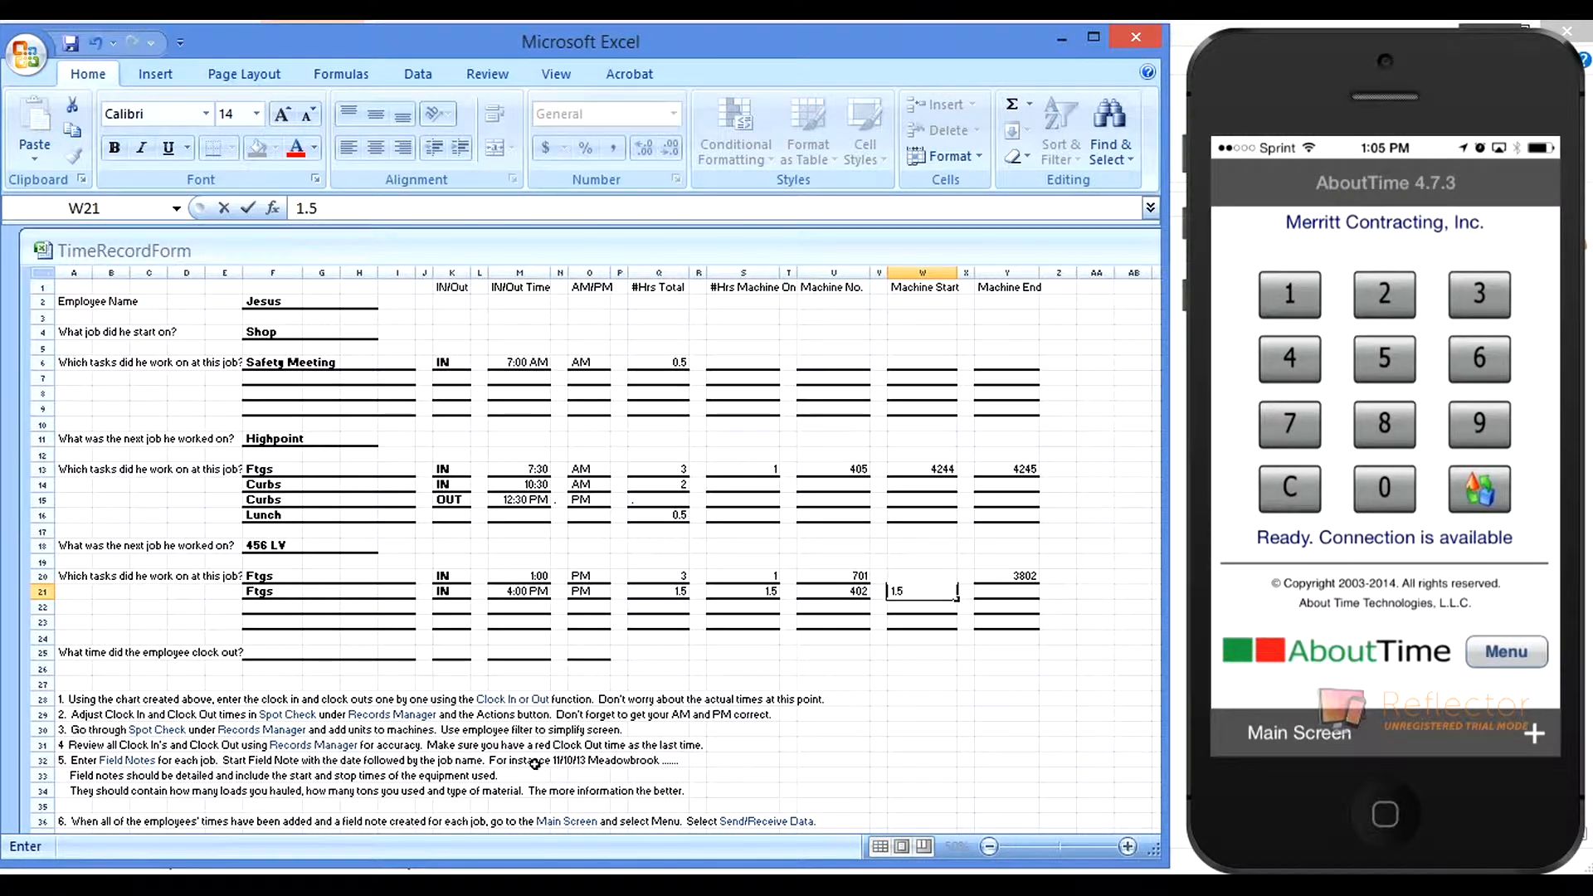
pyautogui.press('BackSpace')
pyautogui.press('BackSpace')
pyautogui.press('BackSpace')
pyautogui.write('10')
pyautogui.press('Tab')
pyautogui.press('Tab')
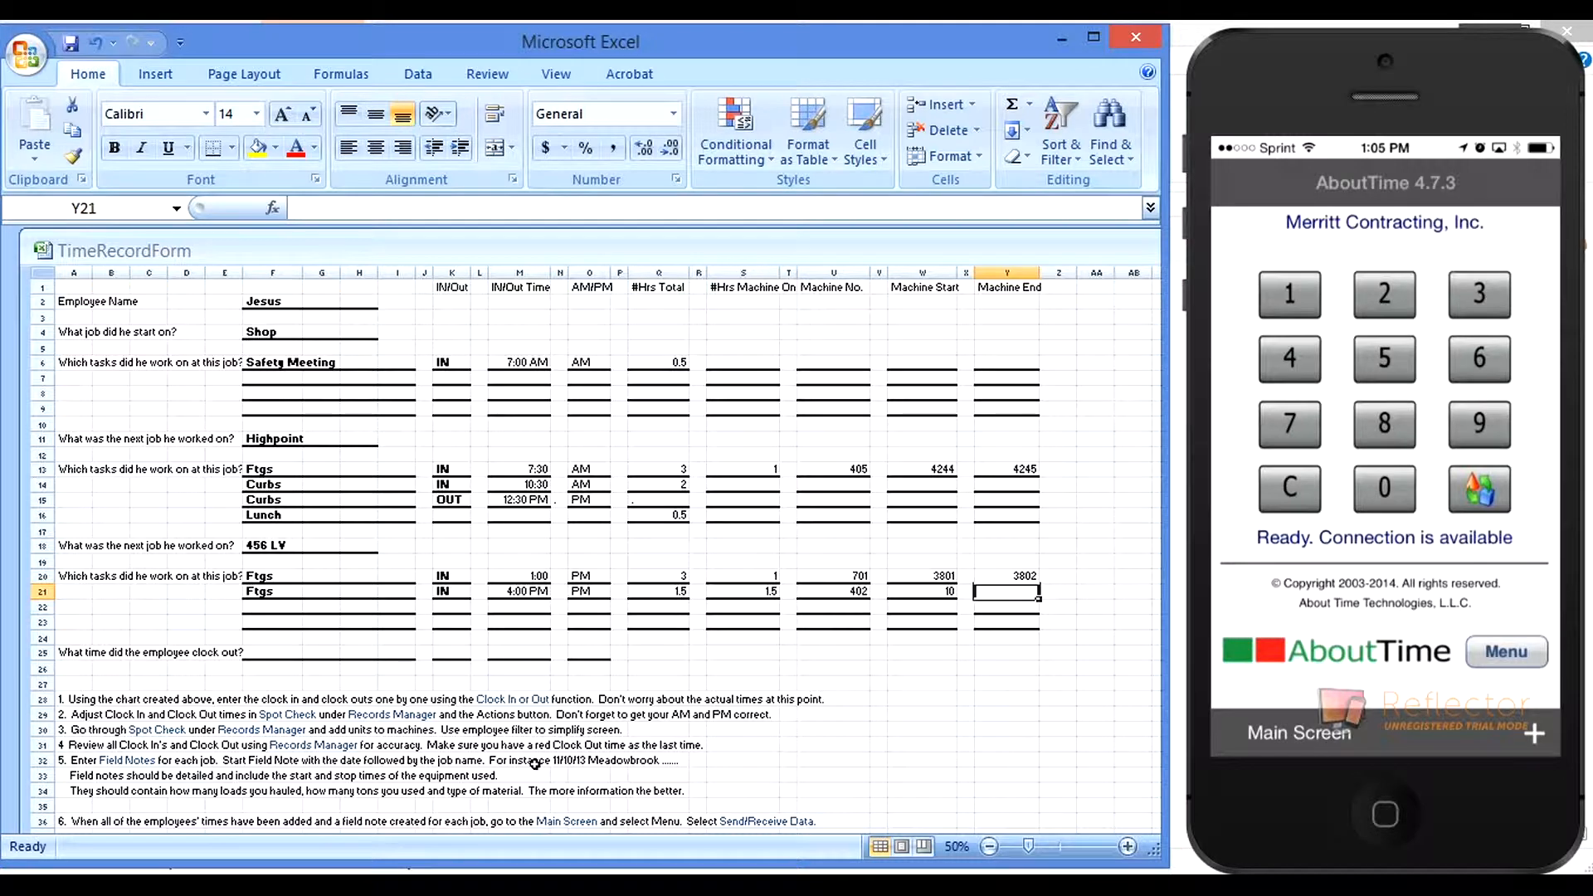
pyautogui.write('11.5')
pyautogui.press('Return')
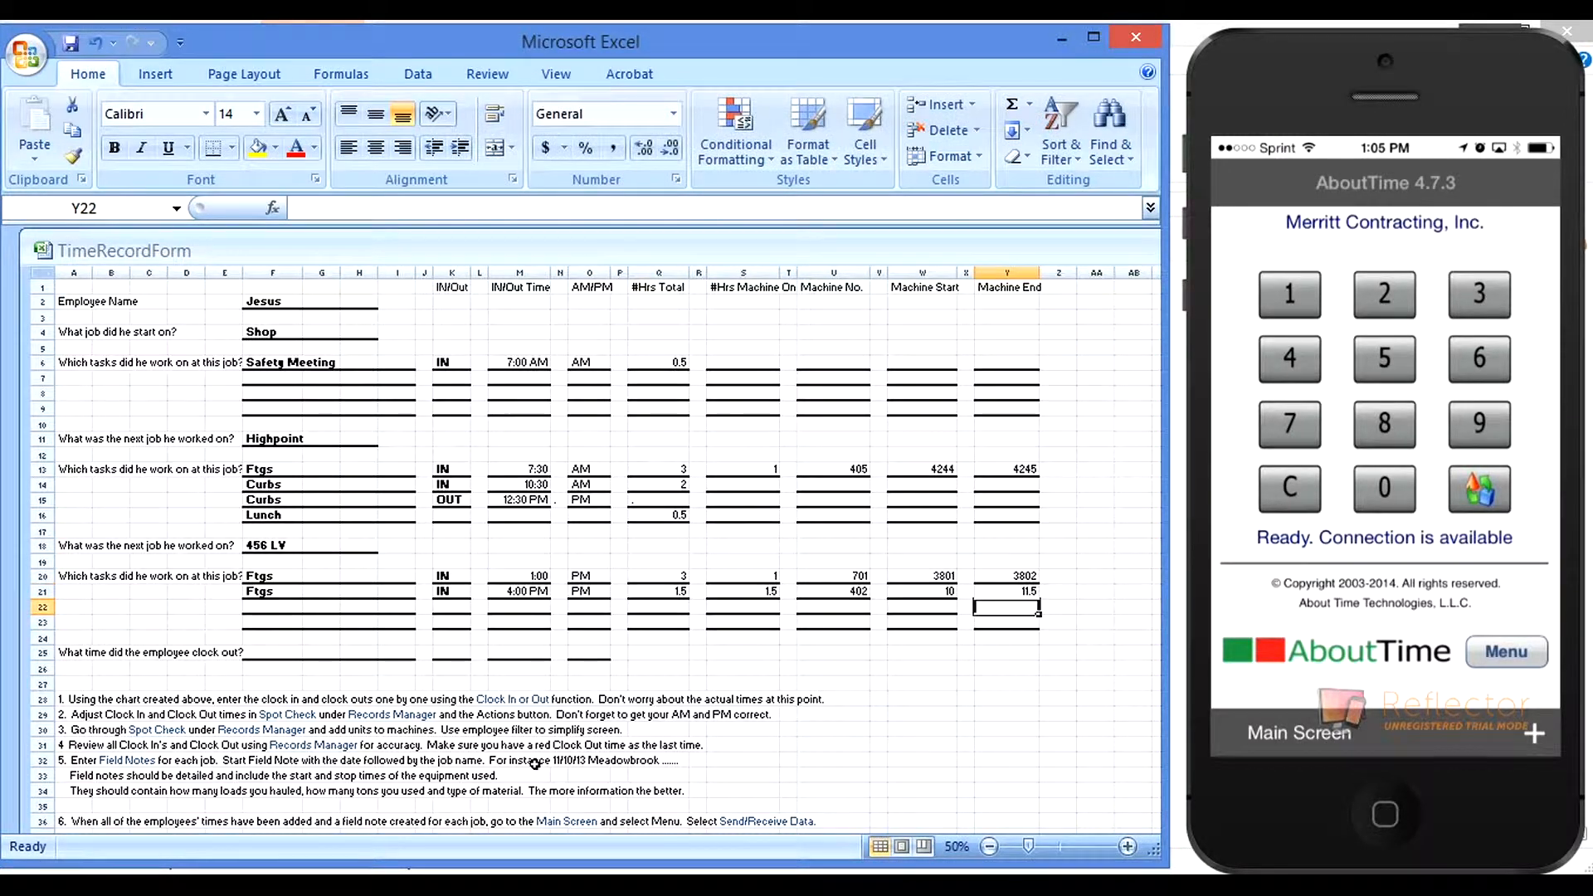
# - Mark the employee's final clock-out line, in row 25, as OUT
pyautogui.press('Return')
pyautogui.press('Left')
pyautogui.press('Left')
pyautogui.press('Left')
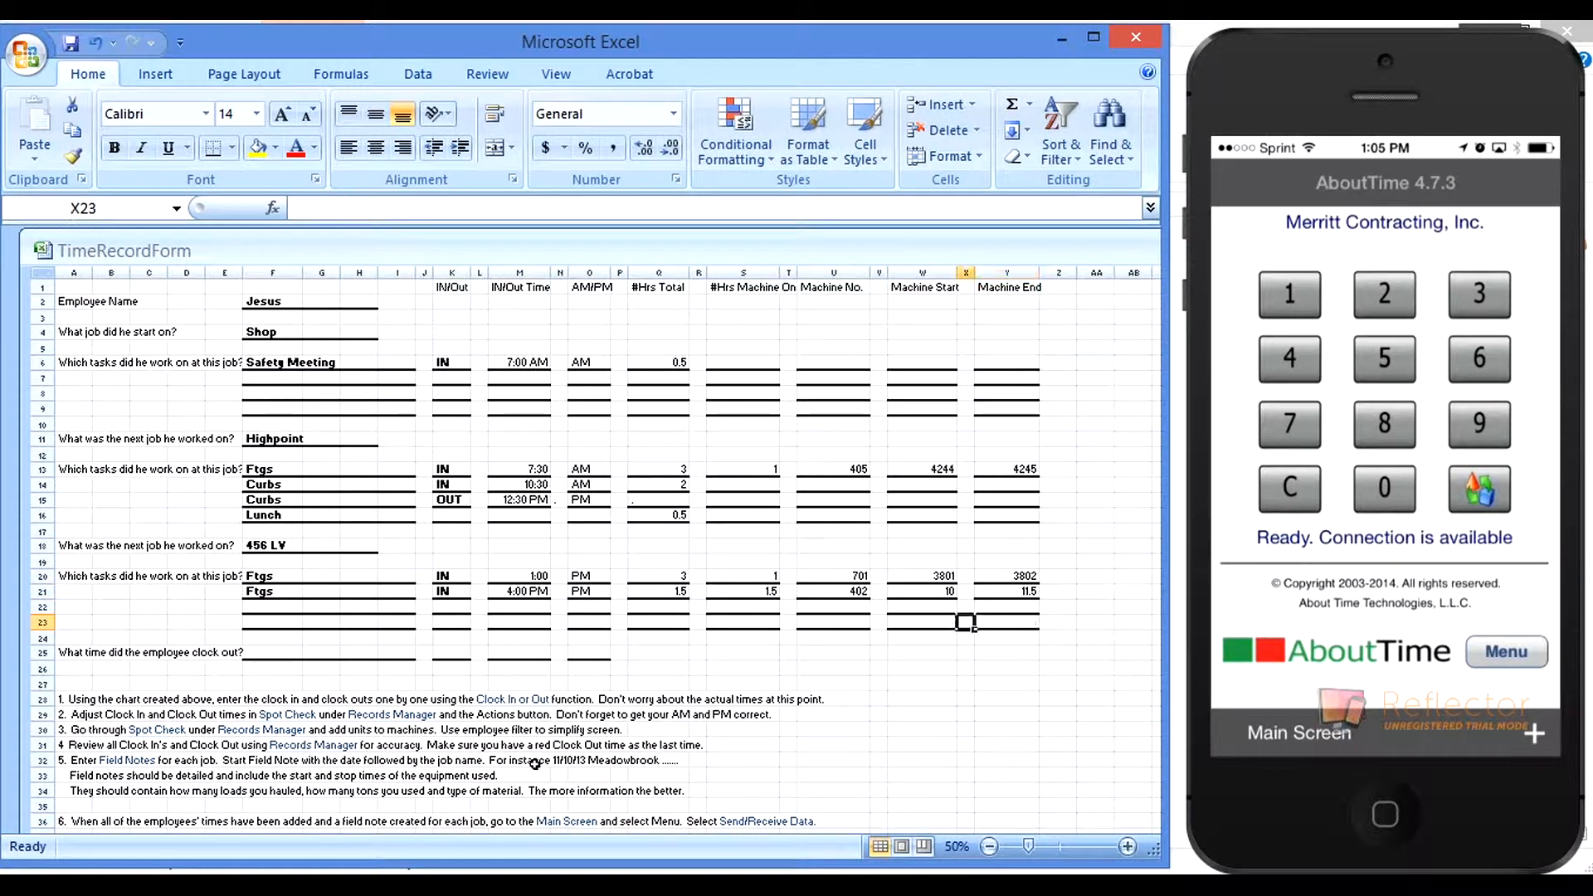
pyautogui.press('Left')
pyautogui.press('Left')
pyautogui.press('Left')
pyautogui.press('Left')
pyautogui.press('Left')
pyautogui.press('Left')
pyautogui.press('Left')
pyautogui.press('Left')
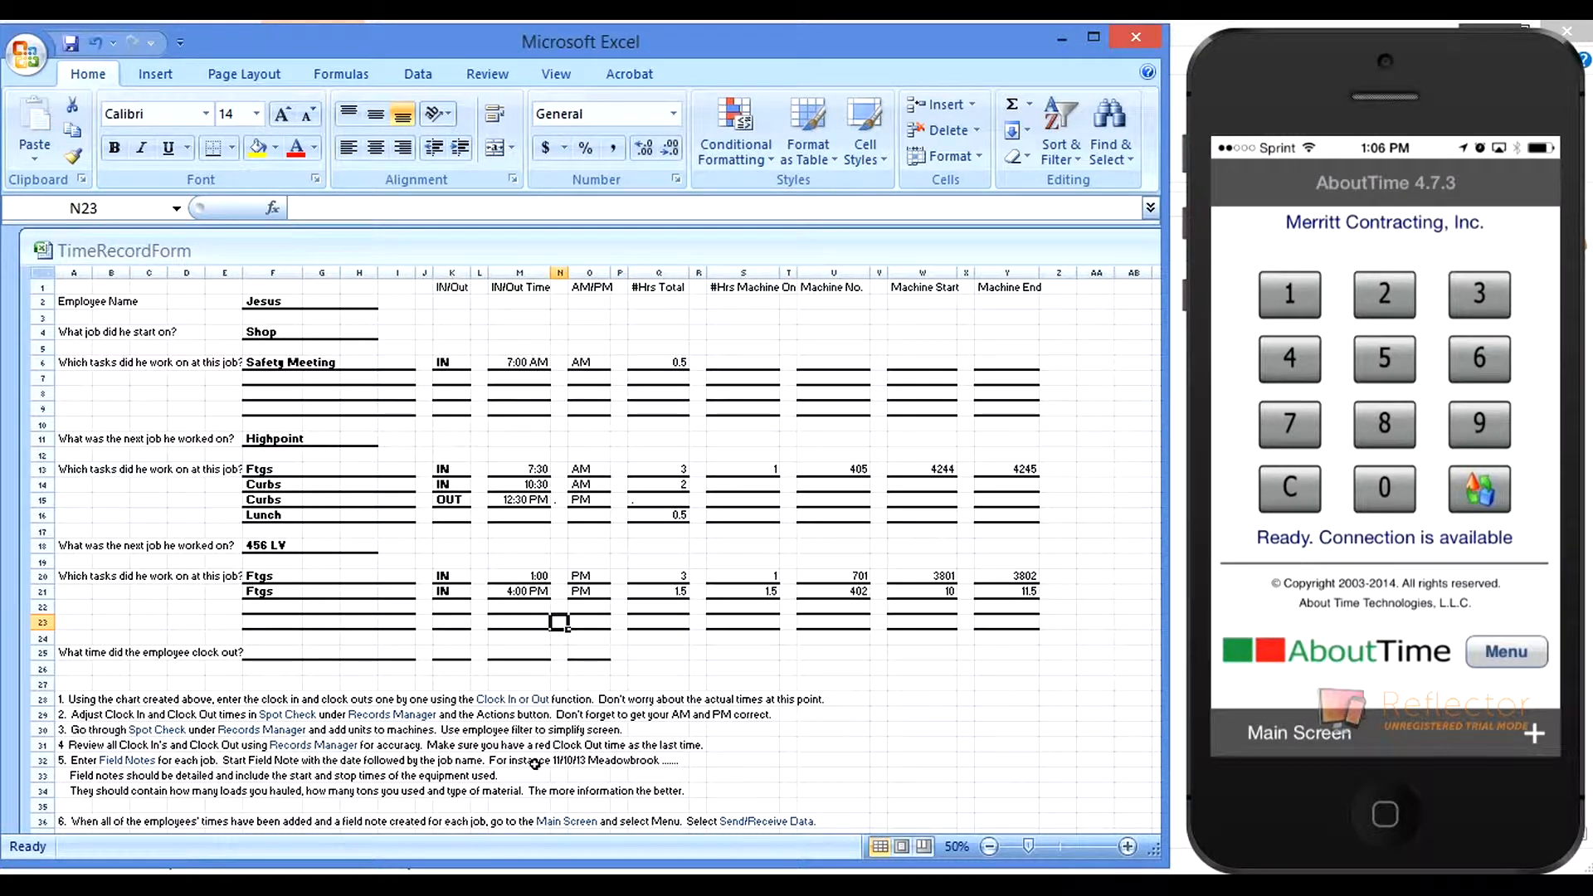
pyautogui.press('Left')
pyautogui.press('Left')
pyautogui.press('Left')
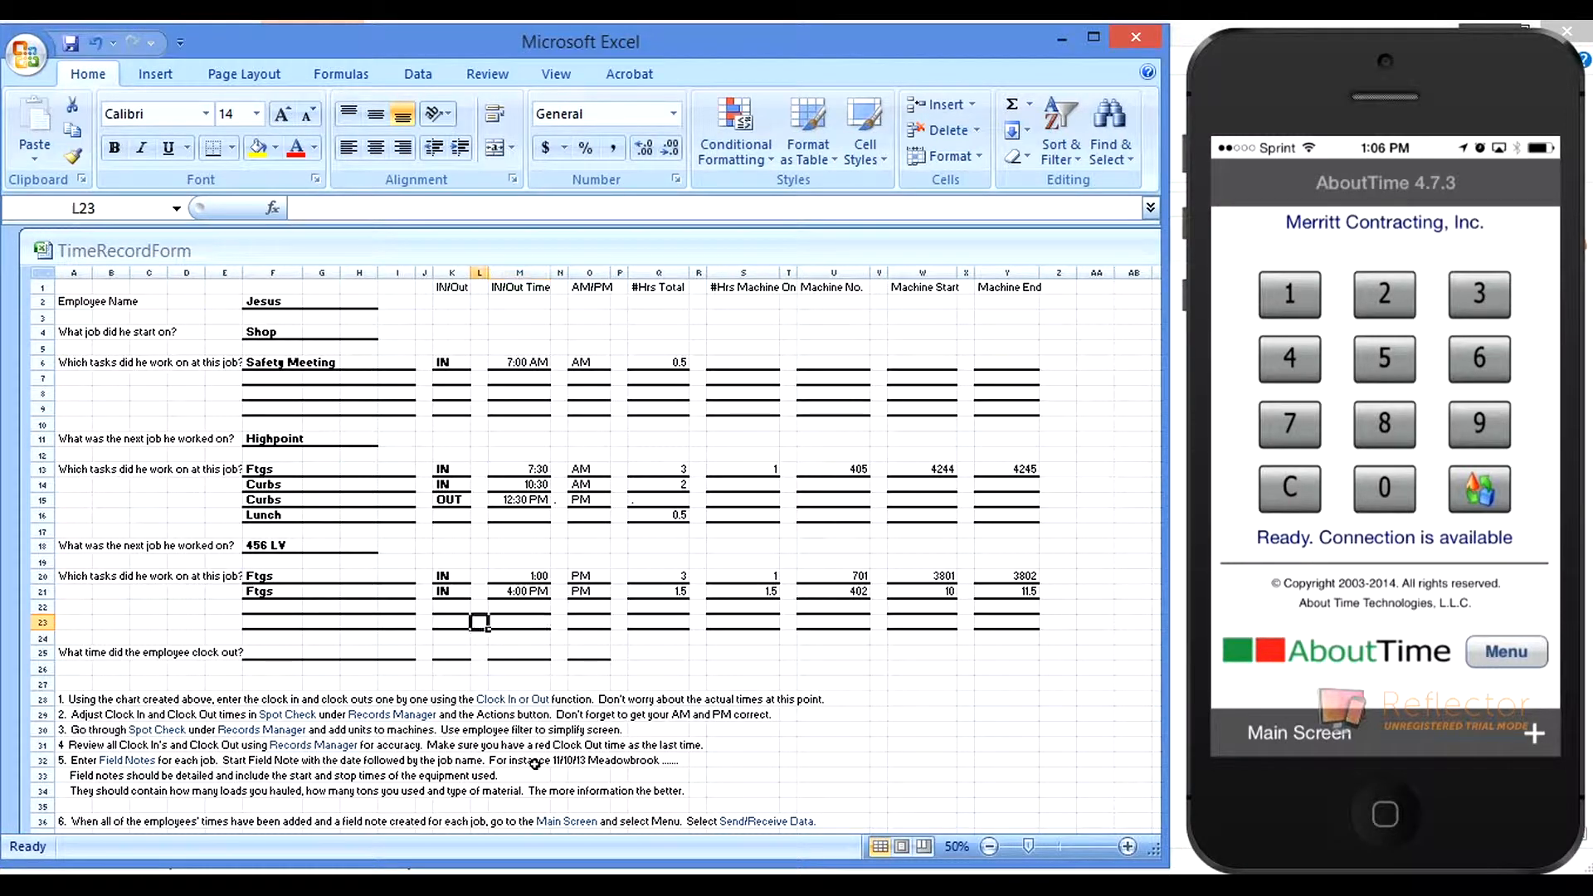
pyautogui.press('Down')
pyautogui.press('Down')
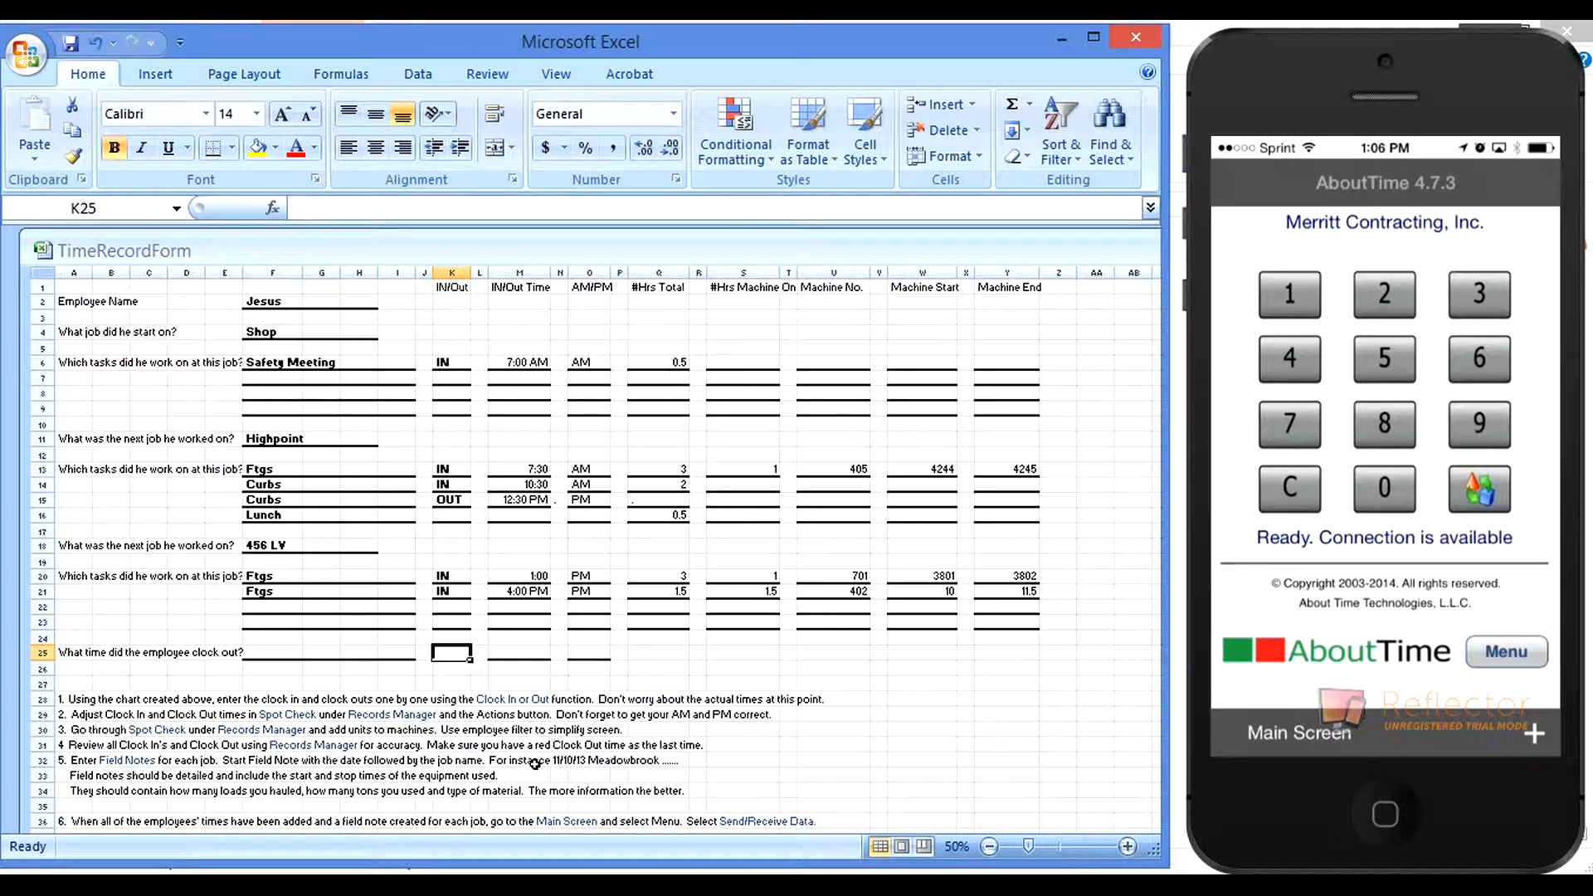
pyautogui.write('OUT')
# - Record 5:30 as the employee's final clock-out time, with PM in the AM/PM column
pyautogui.press('Tab')
pyautogui.press('Tab')
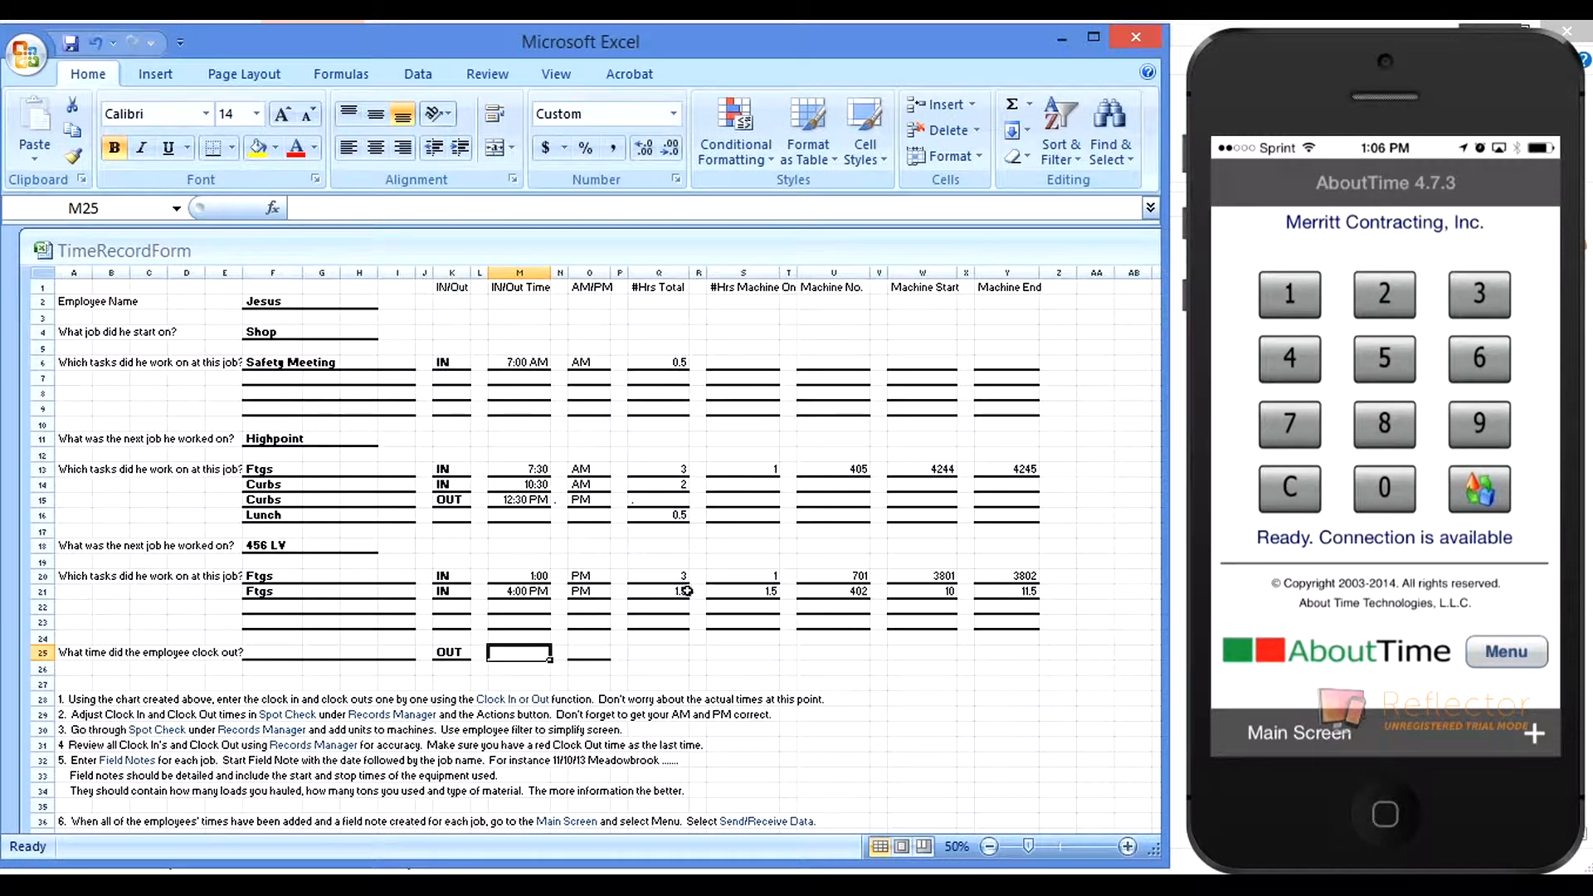
pyautogui.write('5:30')
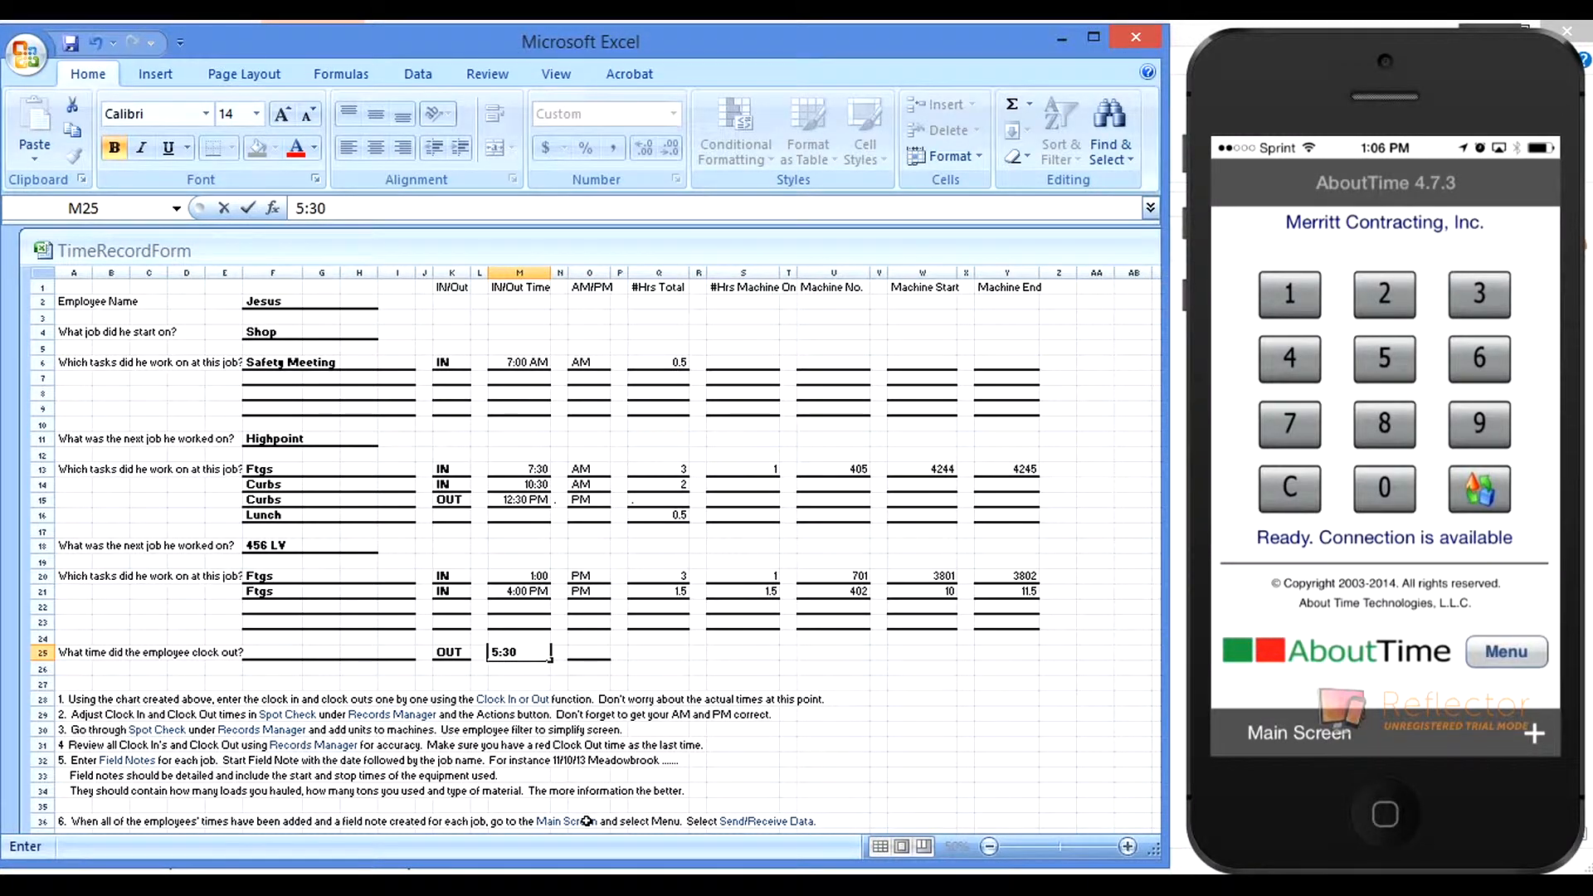
pyautogui.press('Tab')
pyautogui.press('Tab')
pyautogui.write('PM')
pyautogui.press('Tab')
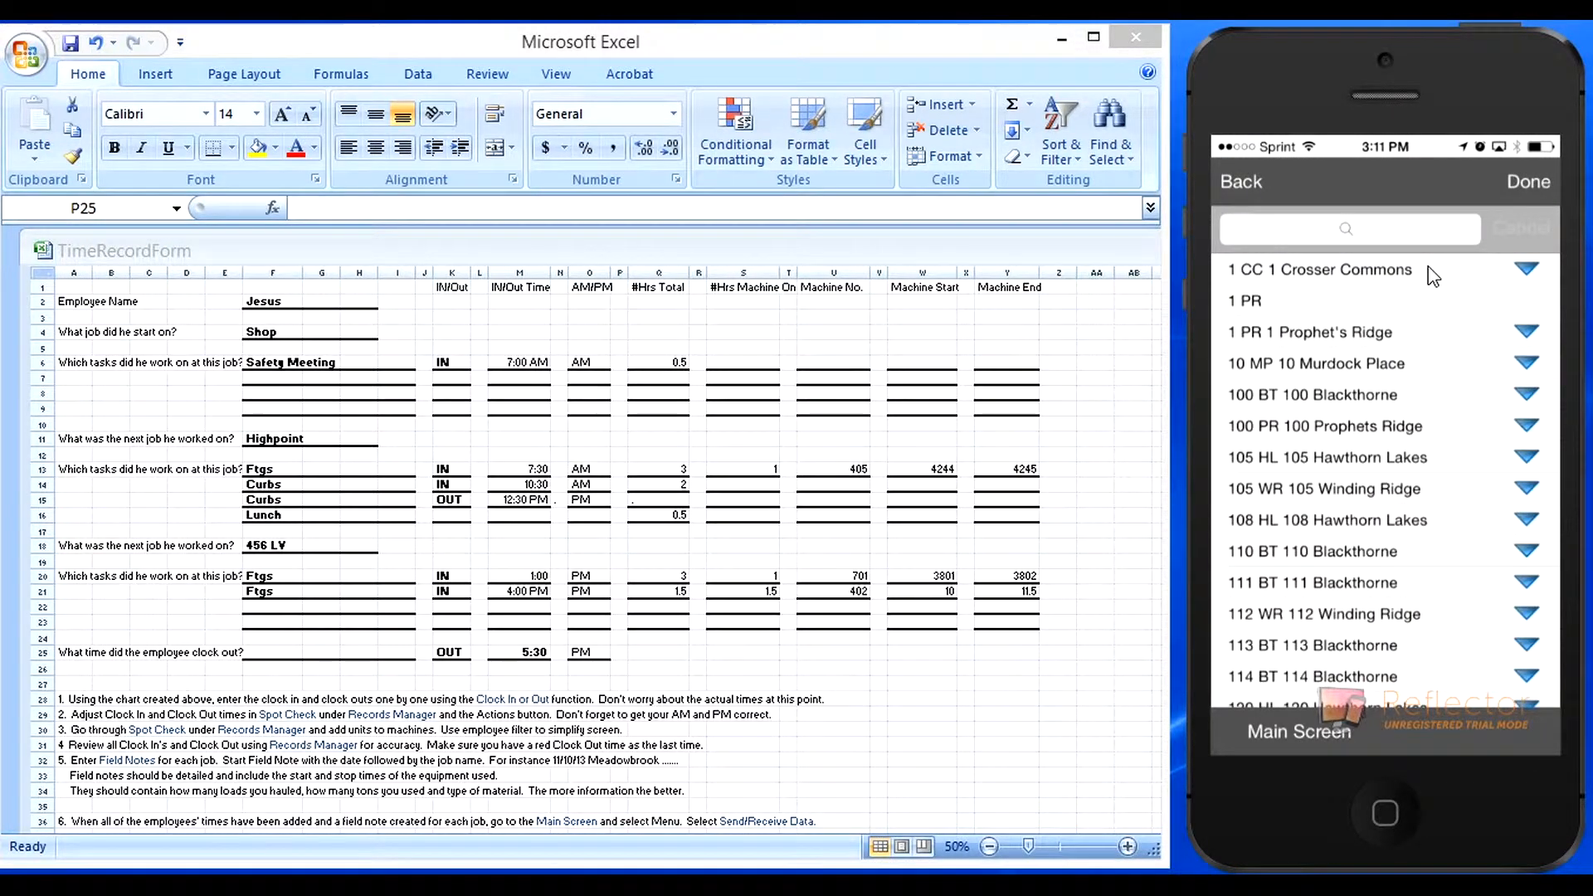
pyautogui.scroll(-20, 1433, 274)
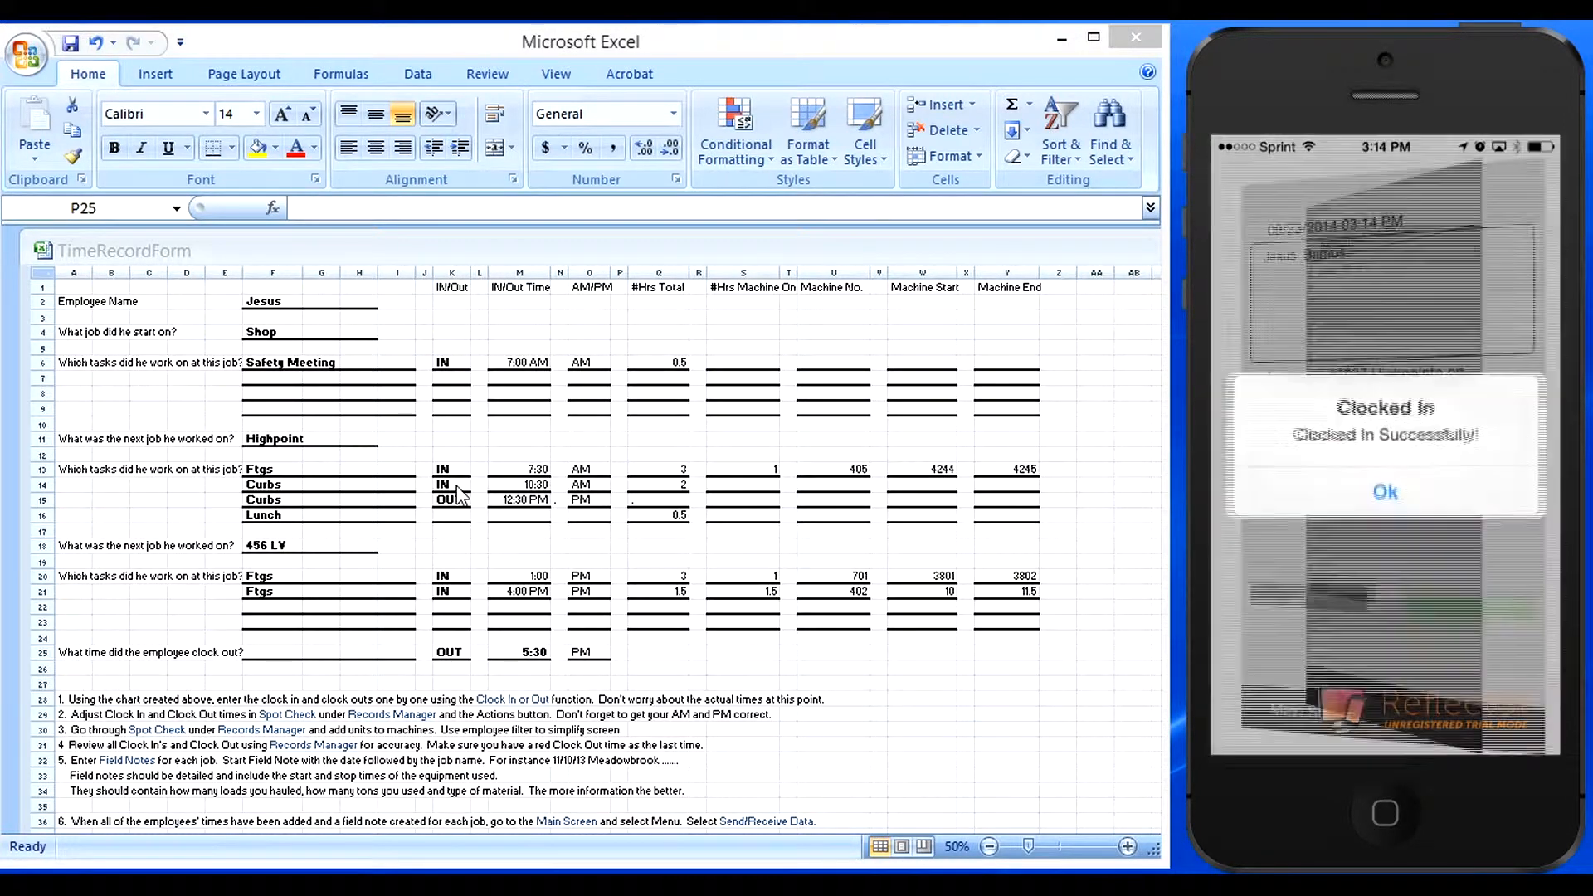
pyautogui.click(362, 526)
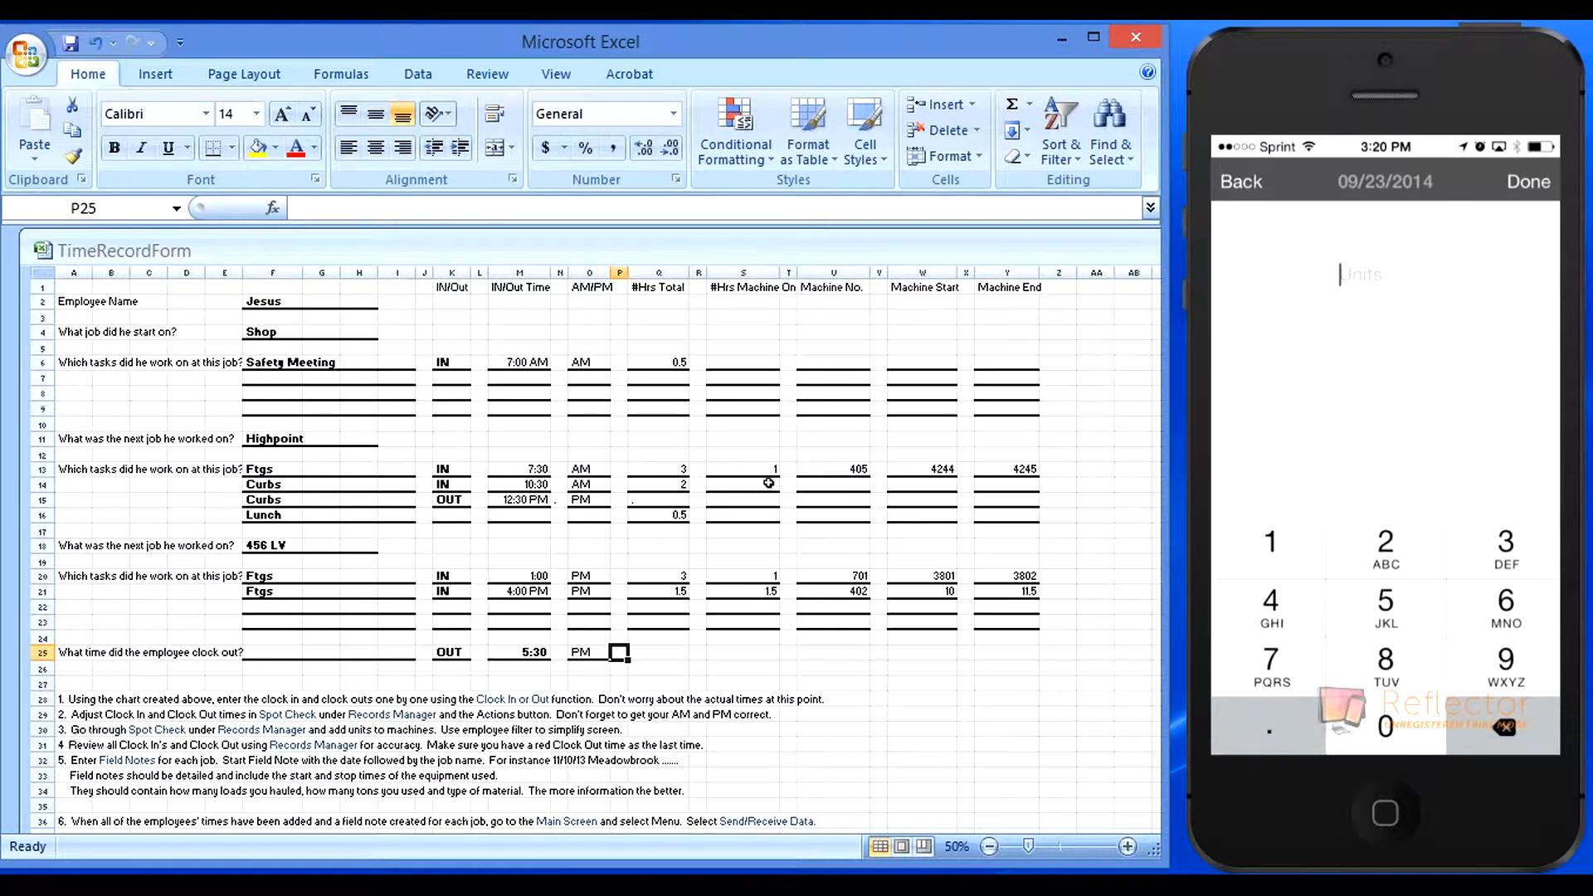
# - Switch to AboutTime on the phone and enter 1 as the machine units for the employee's 09/23/2014 time record
pyautogui.write('1')
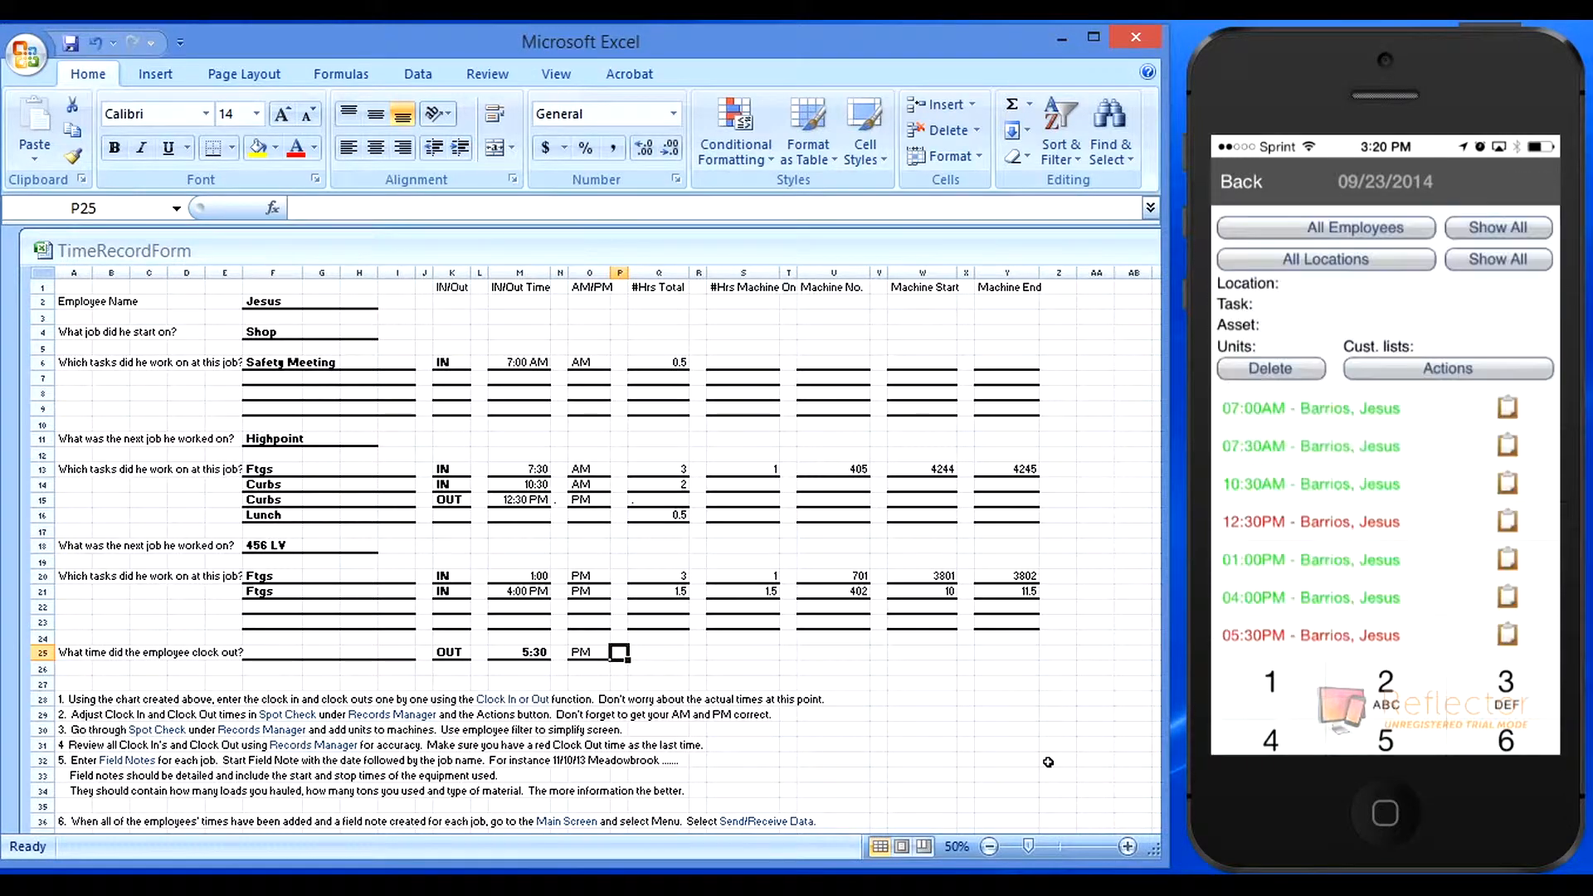